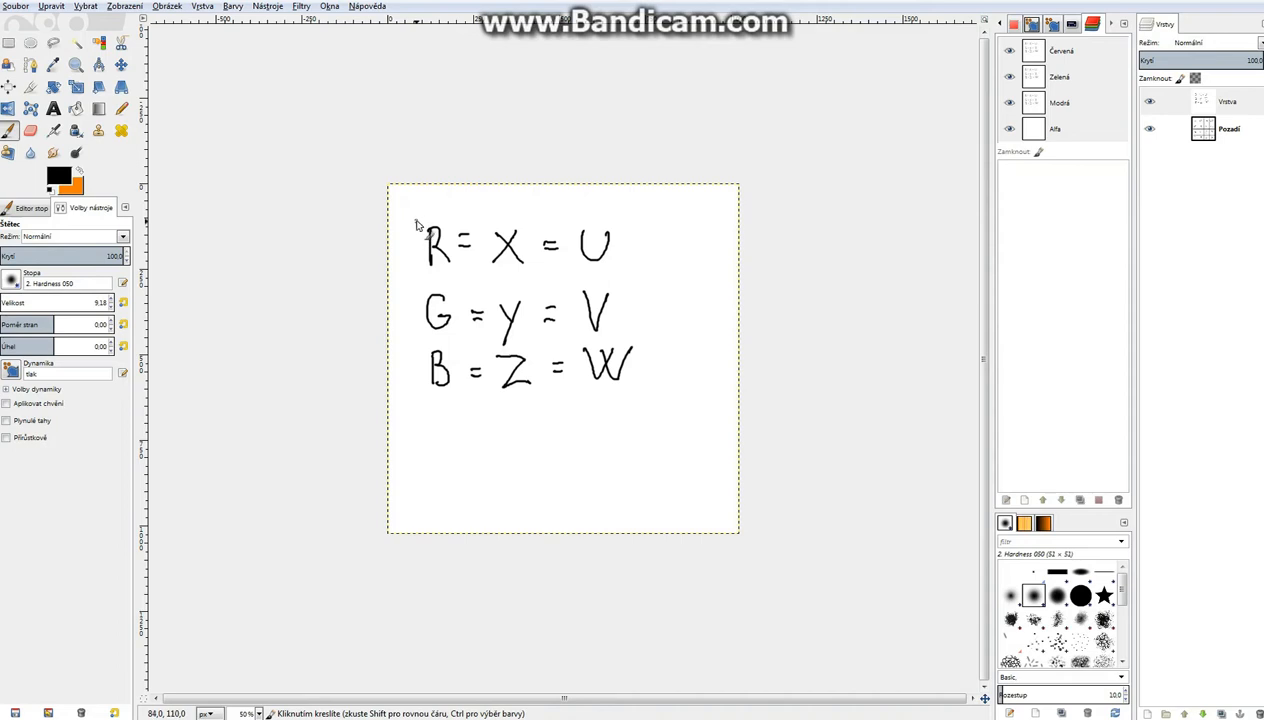
# Draw a black bracket beside the R, G and B rows and cross out the letters B, Z and W
pyautogui.moveTo(413, 213)
pyautogui.mouseDown()
pyautogui.moveTo(413, 350)
pyautogui.moveTo(428, 402)
pyautogui.moveTo(440, 403)
pyautogui.mouseUp()
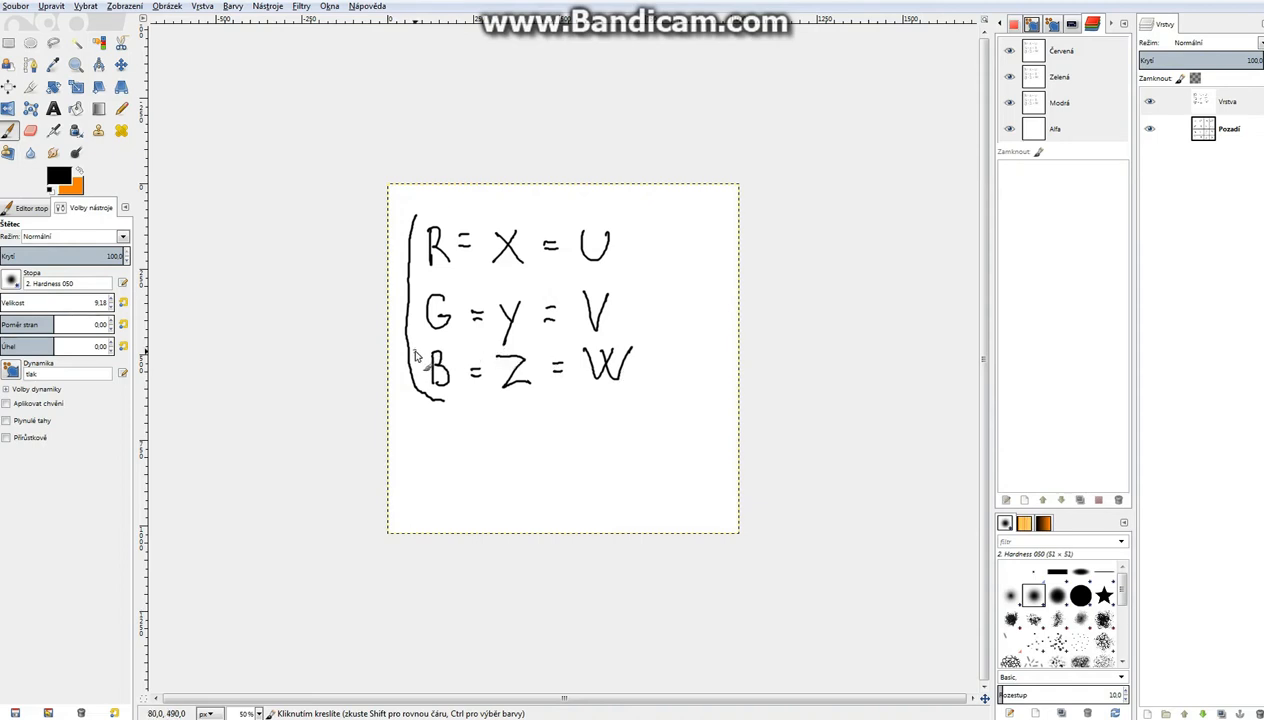
pyautogui.moveTo(414, 350); pyautogui.dragTo(455, 380)
pyautogui.moveTo(482, 350); pyautogui.dragTo(534, 386)
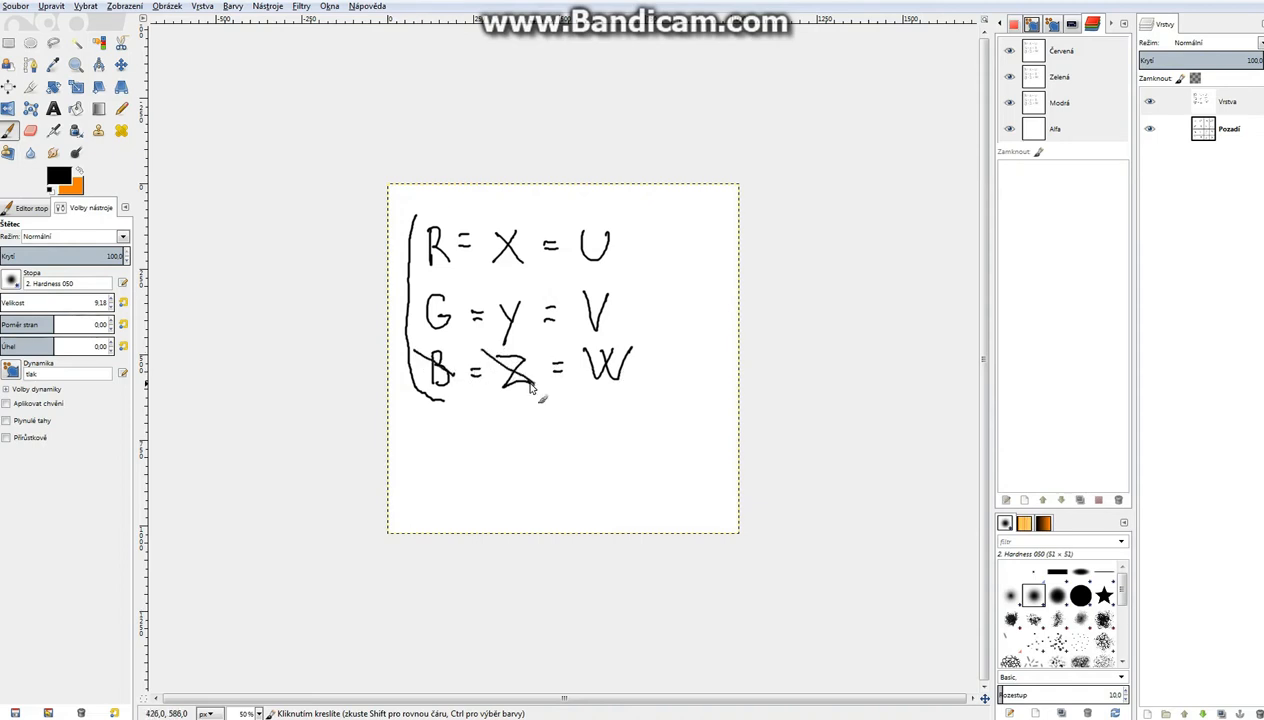
pyautogui.moveTo(576, 349); pyautogui.dragTo(636, 376)
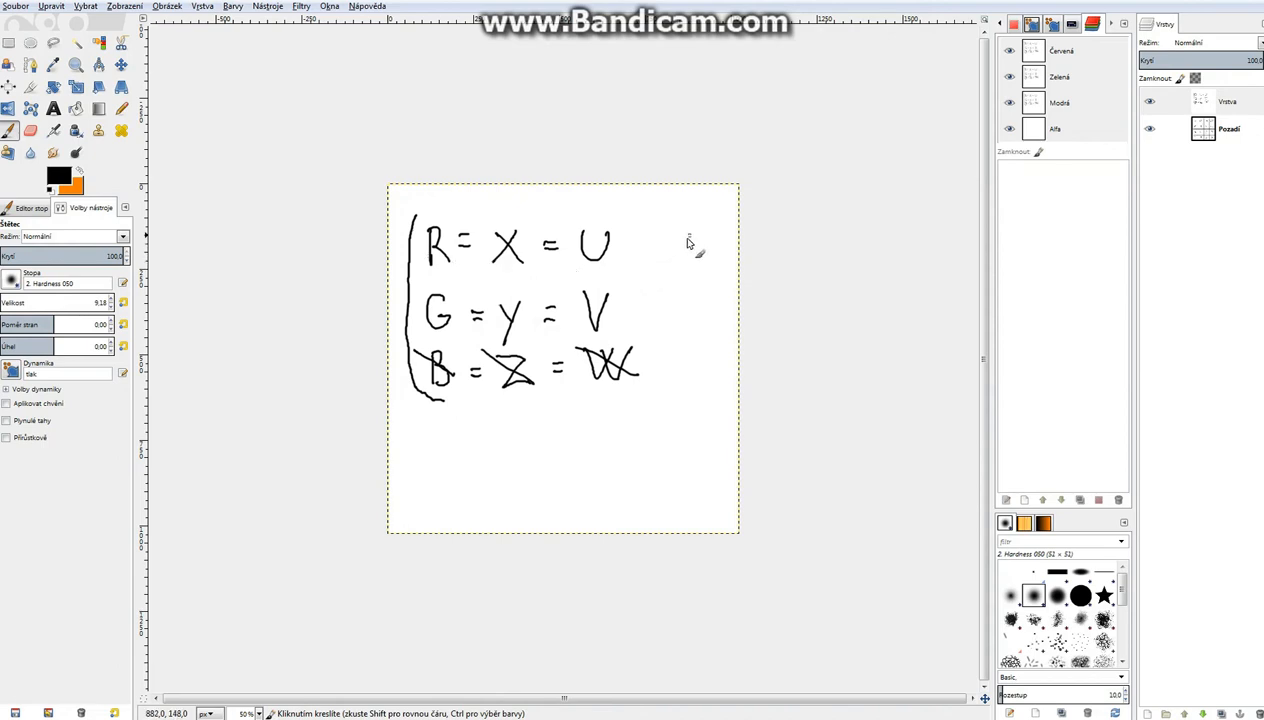
# Write the values 1, 0,5 and 0 in black beside the R, G and B rows respectively
pyautogui.moveTo(686, 242)
pyautogui.mouseDown()
pyautogui.moveTo(697, 238)
pyautogui.moveTo(696, 264)
pyautogui.mouseUp()
pyautogui.moveTo(684, 308); pyautogui.dragTo(689, 338)
pyautogui.moveTo(716, 309)
pyautogui.mouseDown()
pyautogui.moveTo(704, 311)
pyautogui.moveTo(713, 328)
pyautogui.moveTo(686, 383)
pyautogui.moveTo(693, 360)
pyautogui.mouseUp()
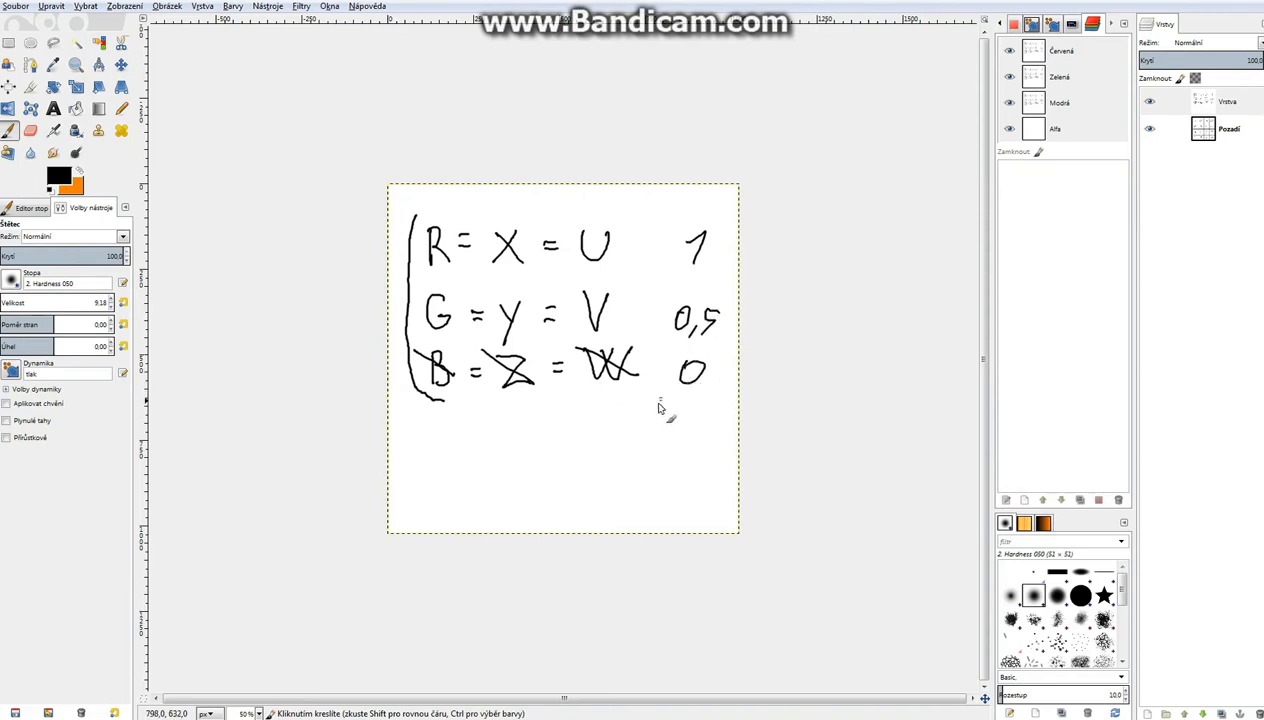
# Swap the brush colour to orange, paint a filled spot below the rows, and encircle the column of three values
pyautogui.click(80, 170)
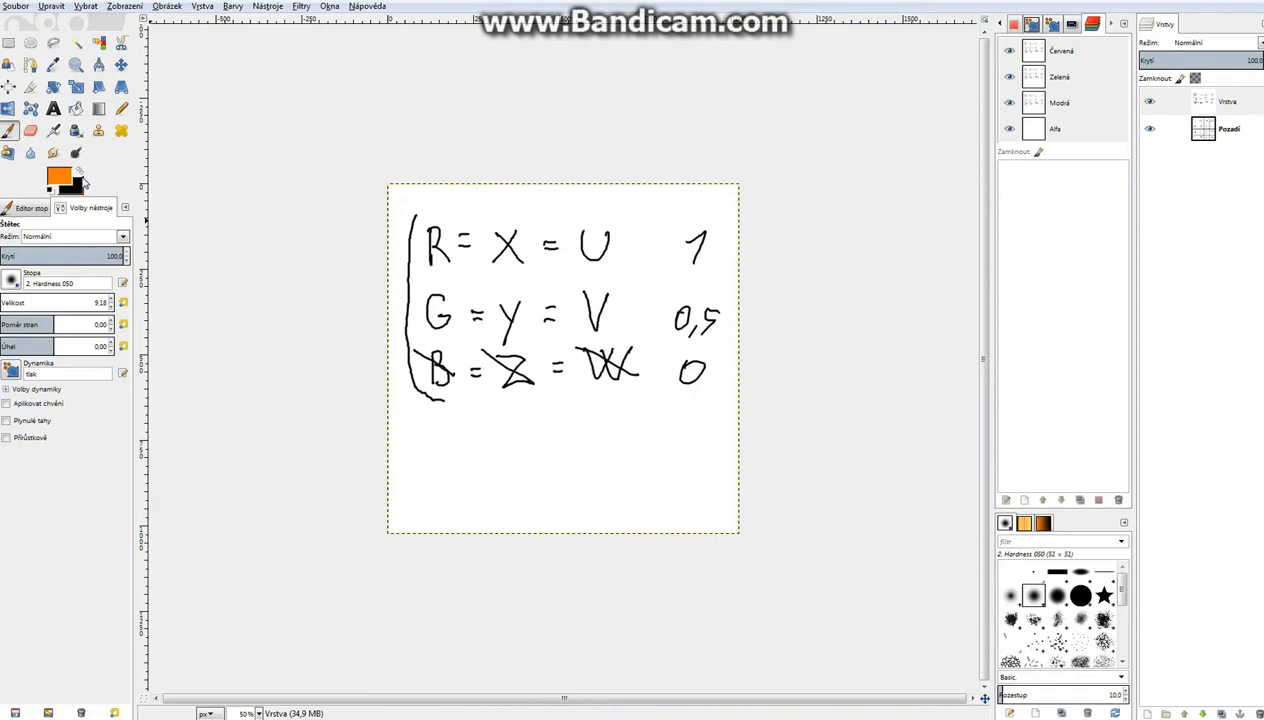
pyautogui.moveTo(451, 443)
pyautogui.mouseDown()
pyautogui.moveTo(468, 455)
pyautogui.moveTo(466, 480)
pyautogui.moveTo(464, 452)
pyautogui.mouseUp()
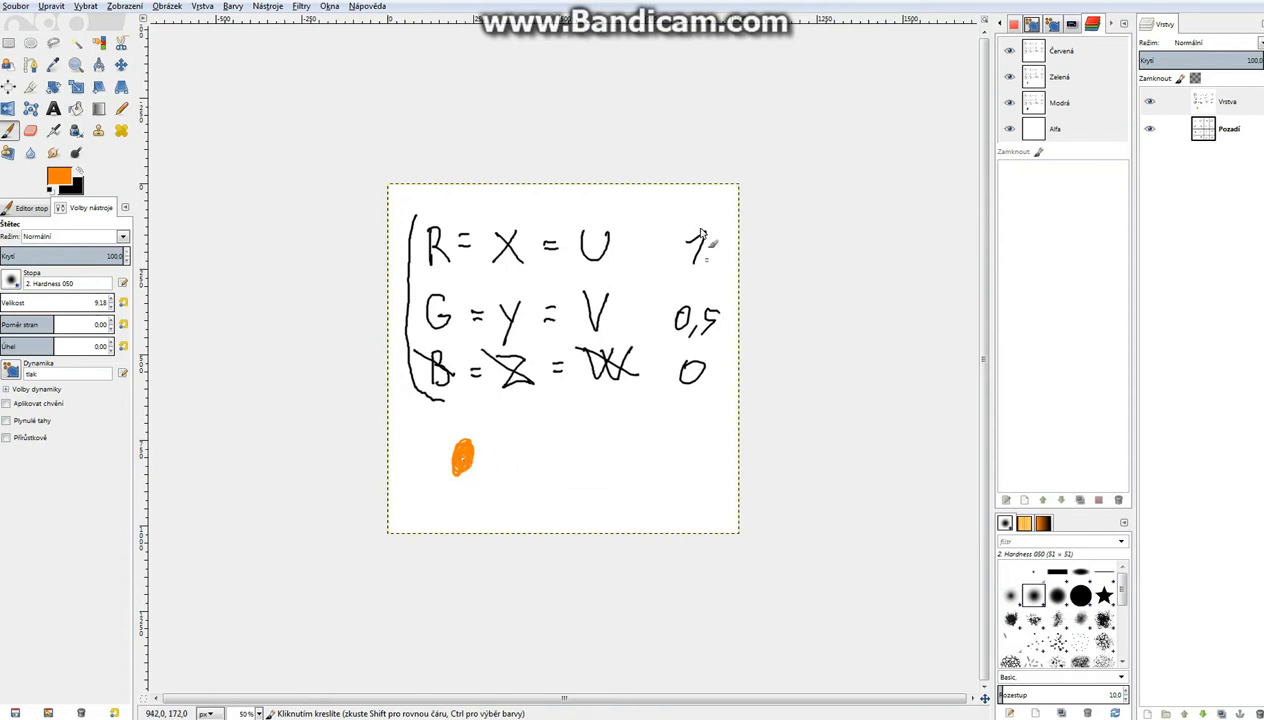
pyautogui.moveTo(664, 230)
pyautogui.mouseDown()
pyautogui.moveTo(664, 303)
pyautogui.moveTo(707, 392)
pyautogui.moveTo(736, 245)
pyautogui.moveTo(658, 262)
pyautogui.mouseUp()
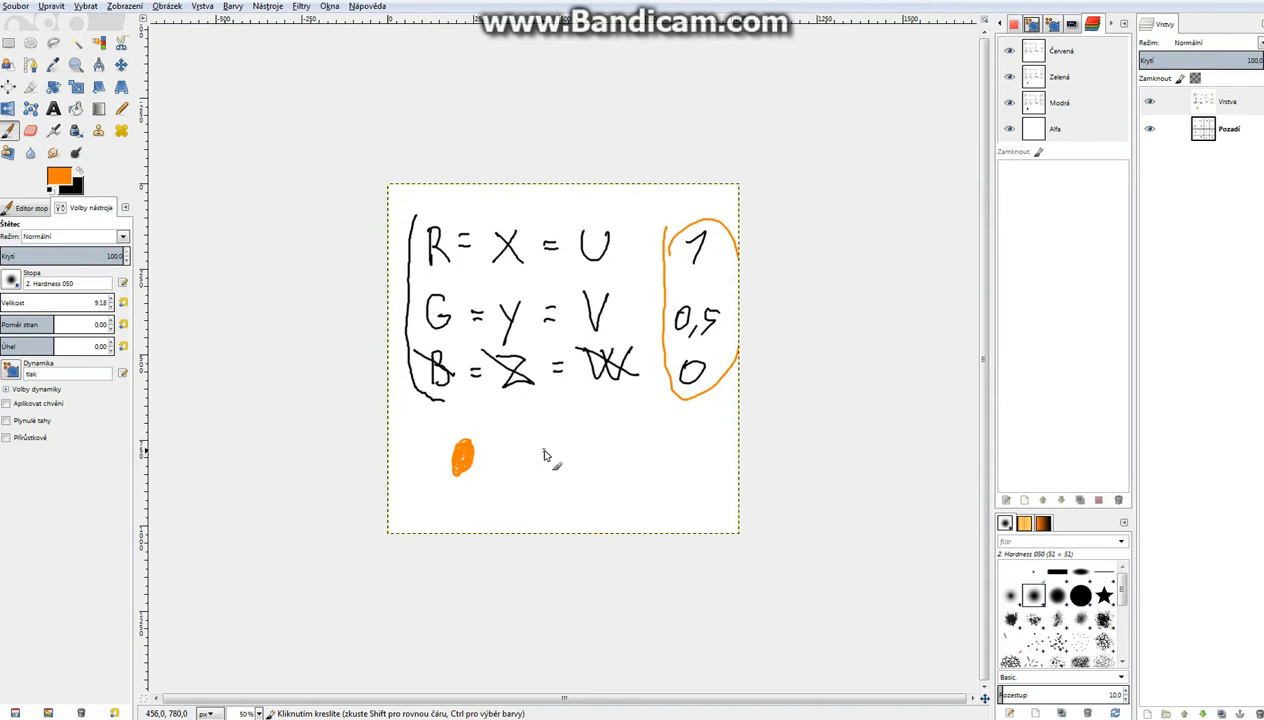
# Switch to Blender, add a Geometry node to the Fire material, and connect its UV output to the Output node's Color
pyautogui.moveTo(2, 310)
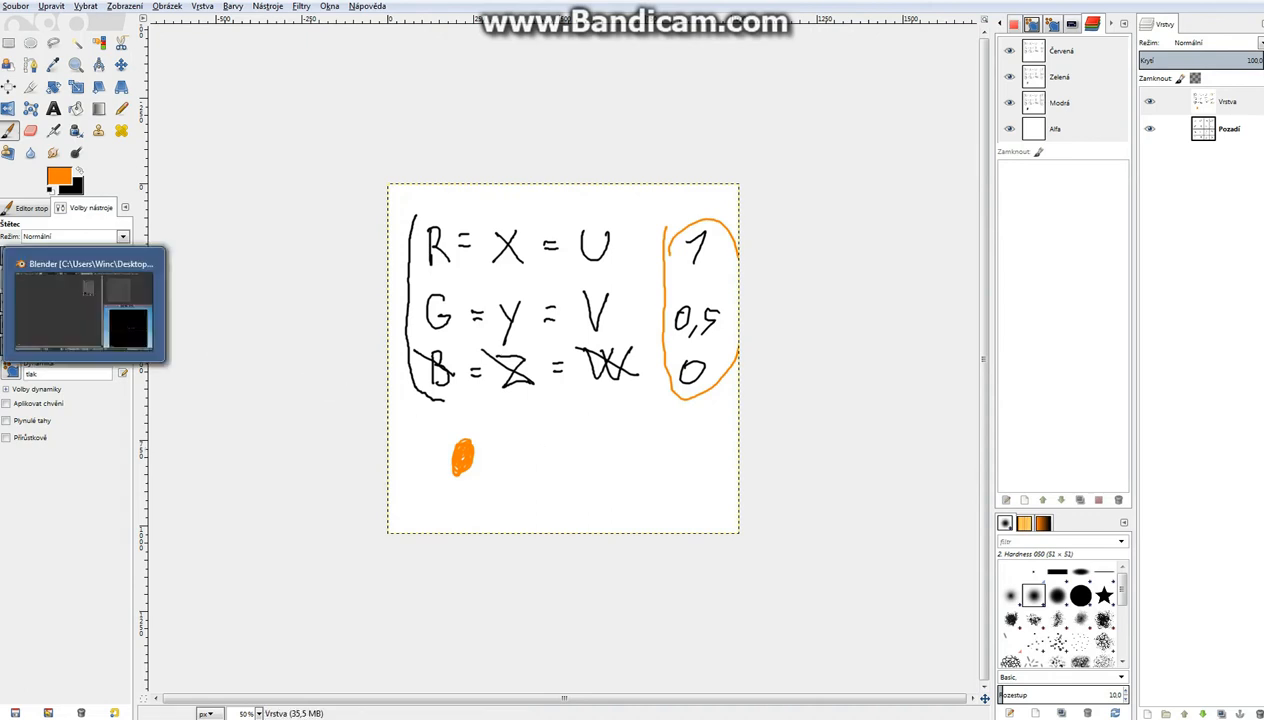
pyautogui.click(83, 305)
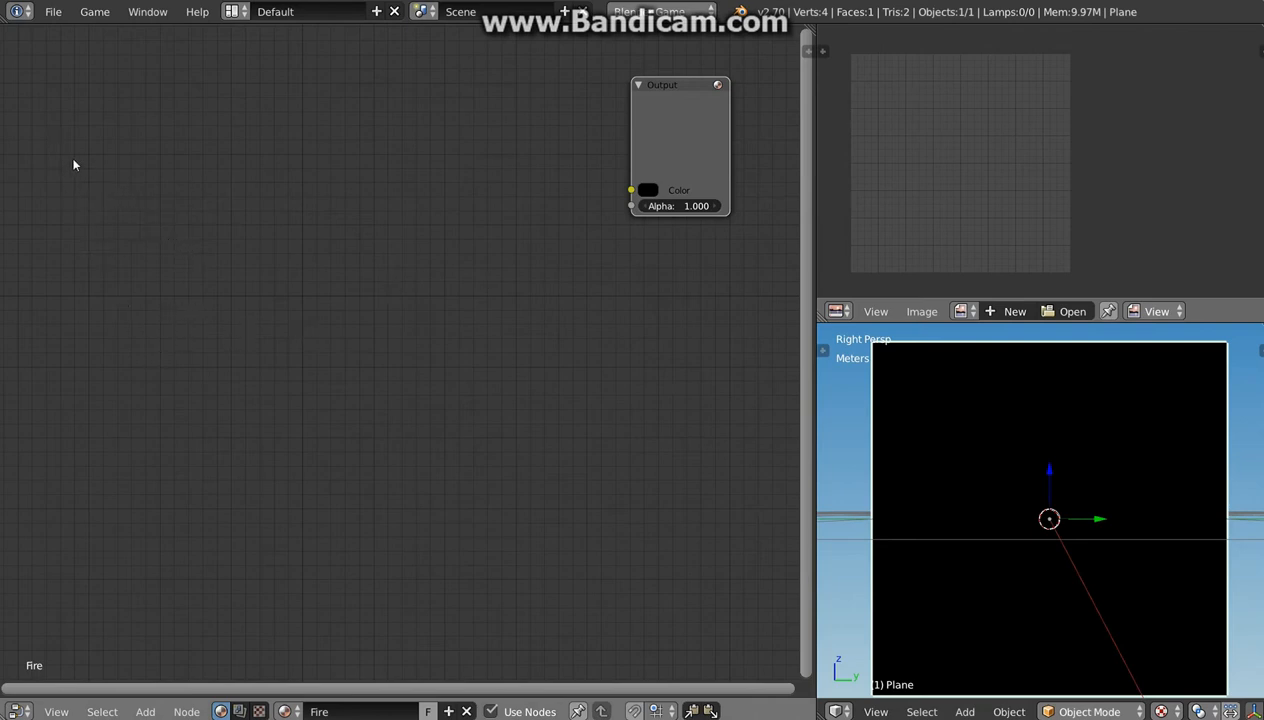
pyautogui.hotkey('shift', 'a')
pyautogui.moveTo(61, 186)
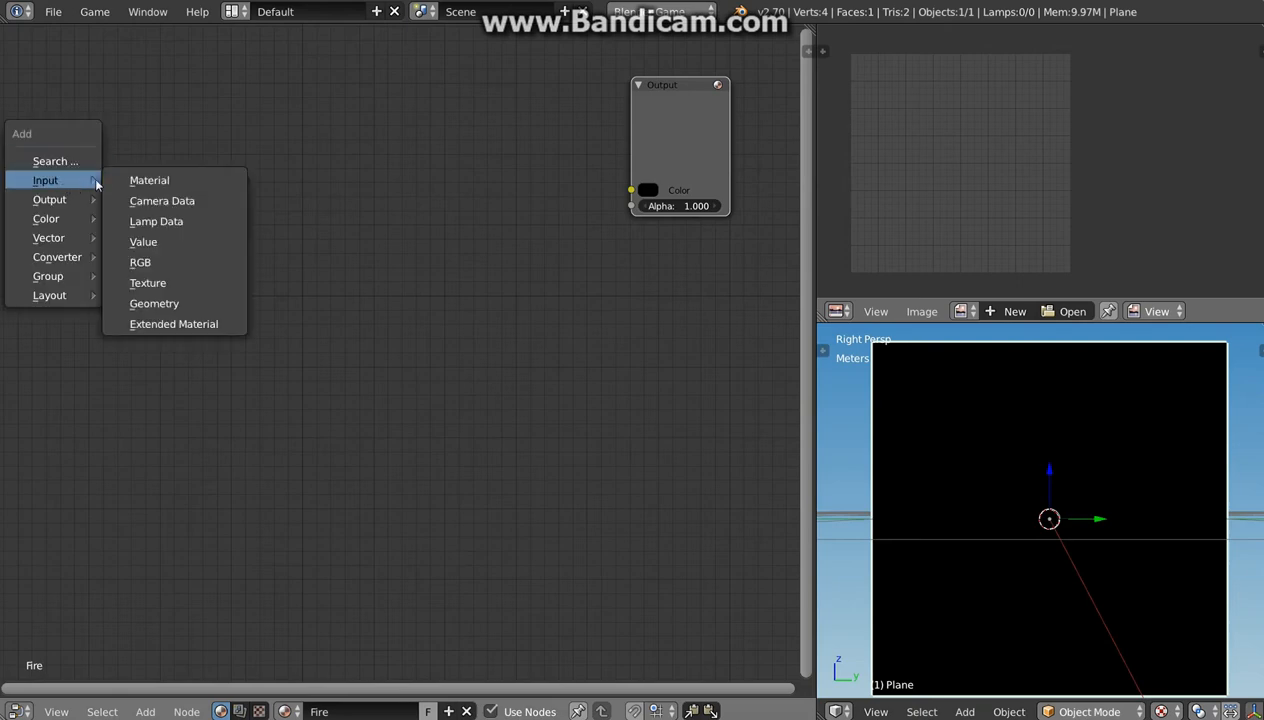
pyautogui.click(160, 304)
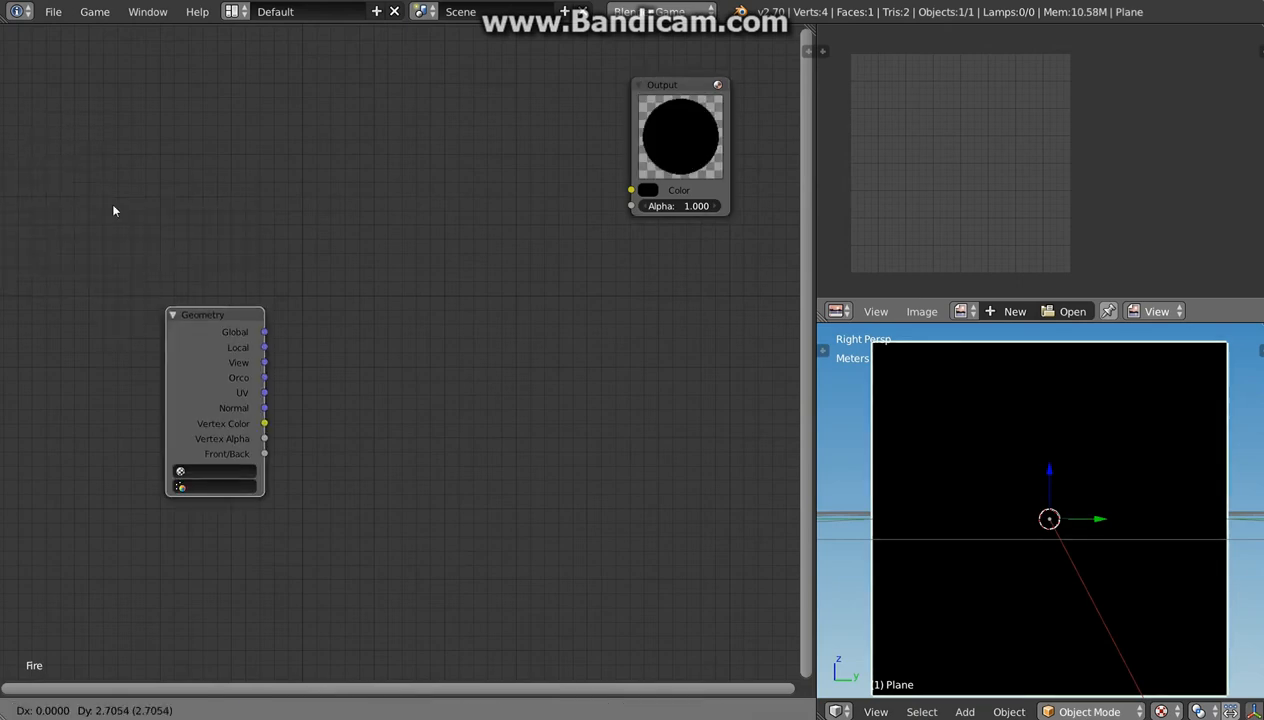
pyautogui.click(152, 166)
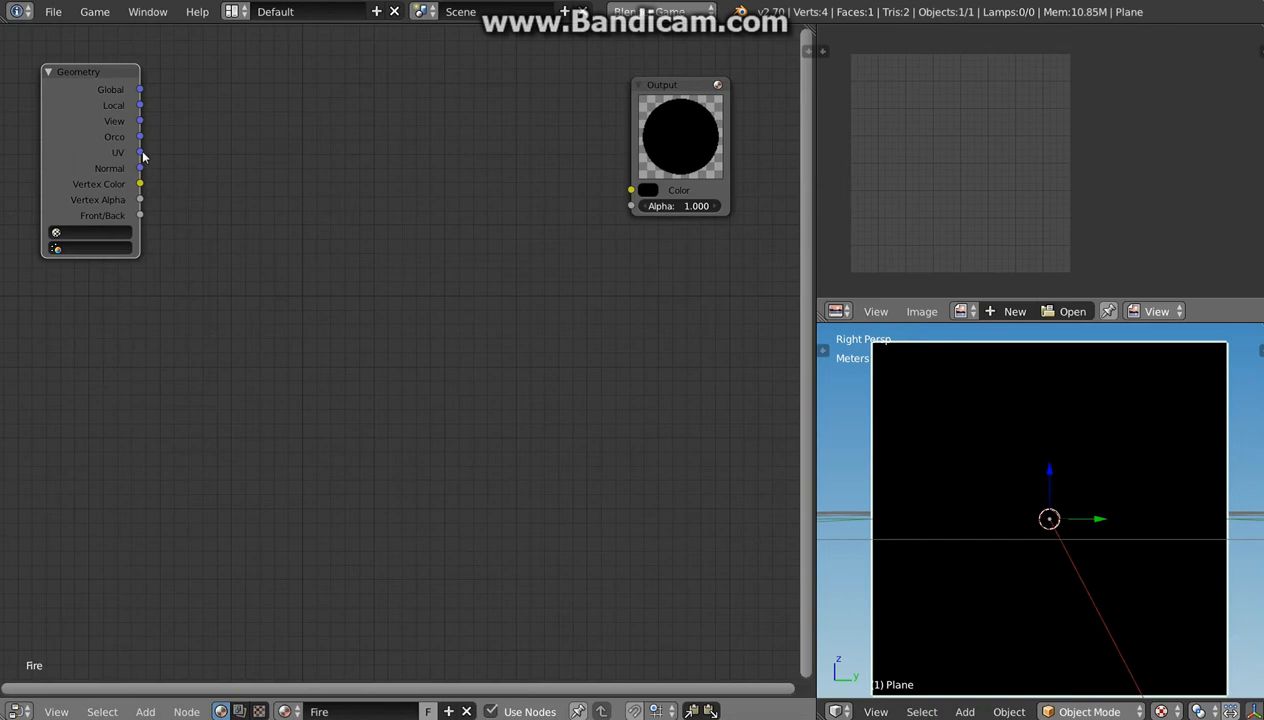
pyautogui.moveTo(219, 153); pyautogui.dragTo(633, 191)
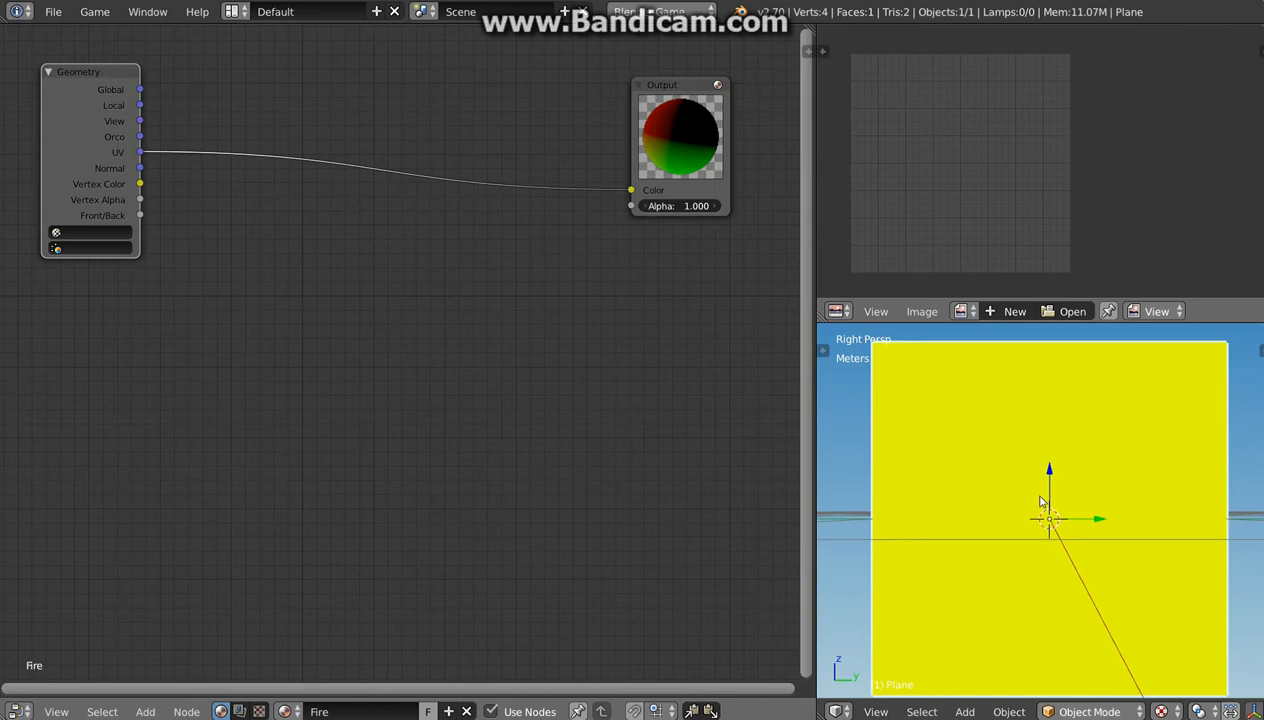
# UV-map the plane's face and rotate its UVs so black lies at the lower-left corner and green at the upper-left
pyautogui.press('u')
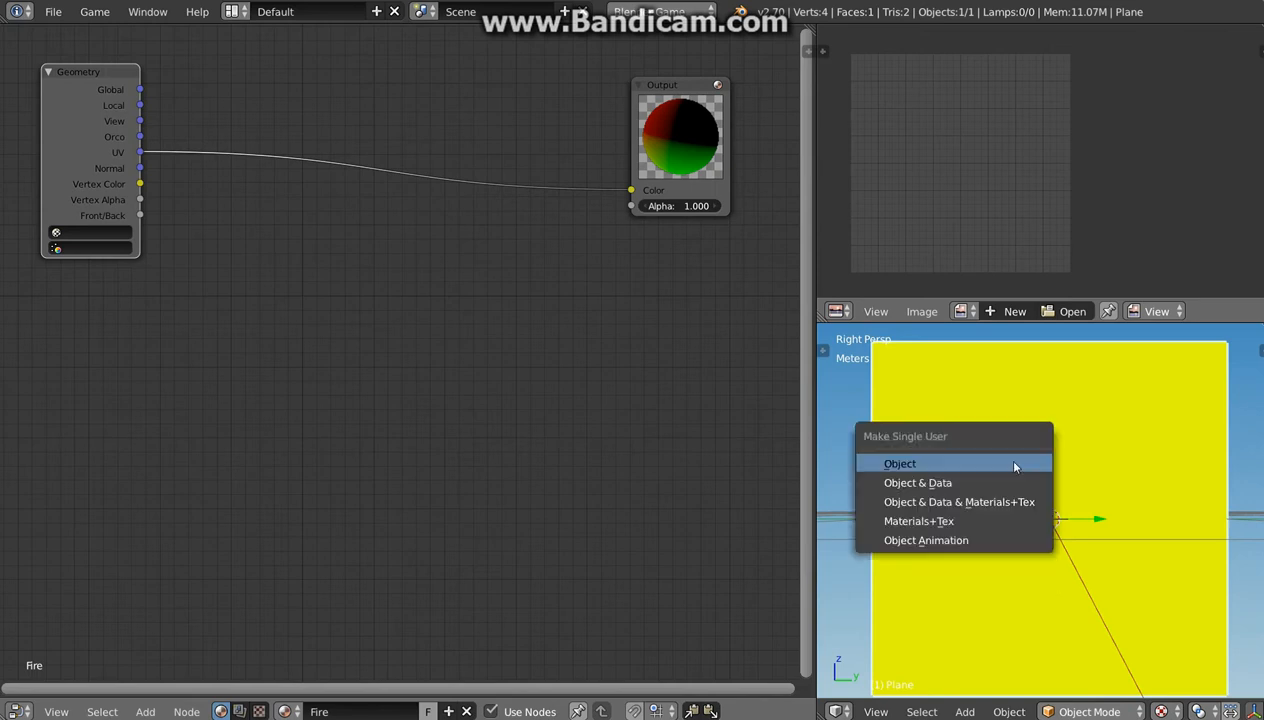
pyautogui.press('Tab')
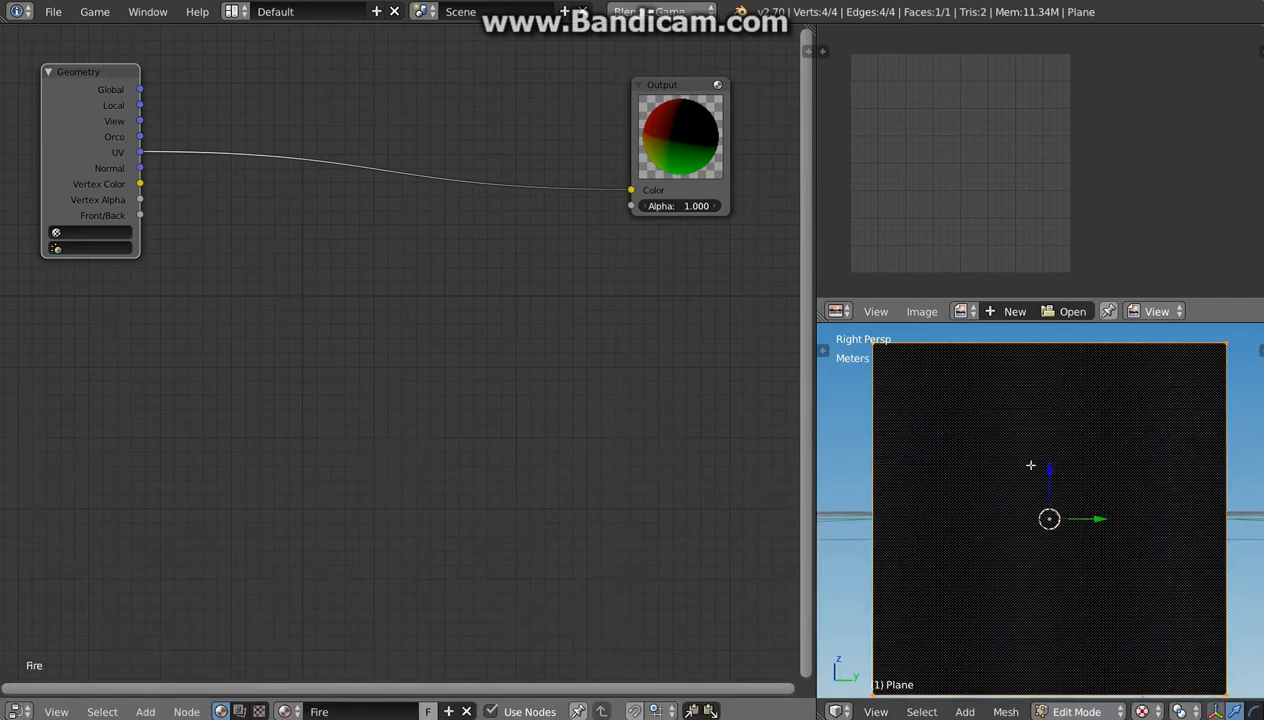
pyautogui.press('u')
pyautogui.click(961, 659)
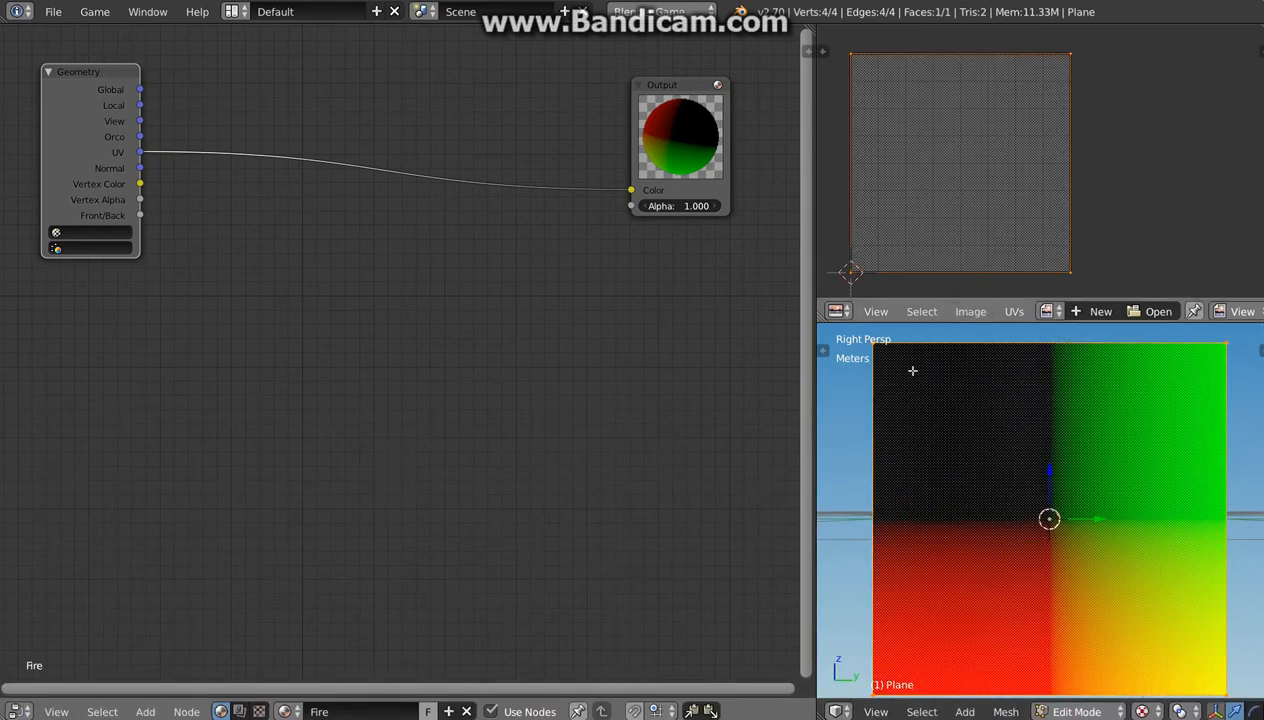
pyautogui.press('r')
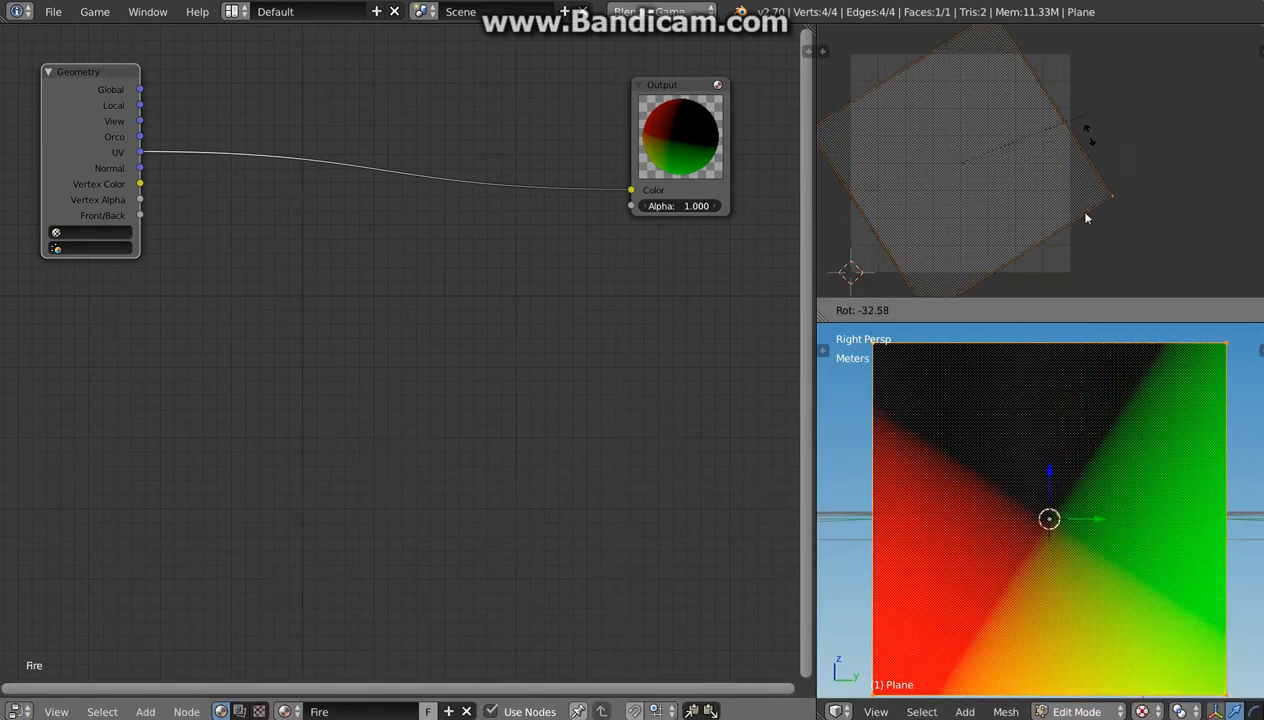
pyautogui.click(926, 281)
pyautogui.press('Tab')
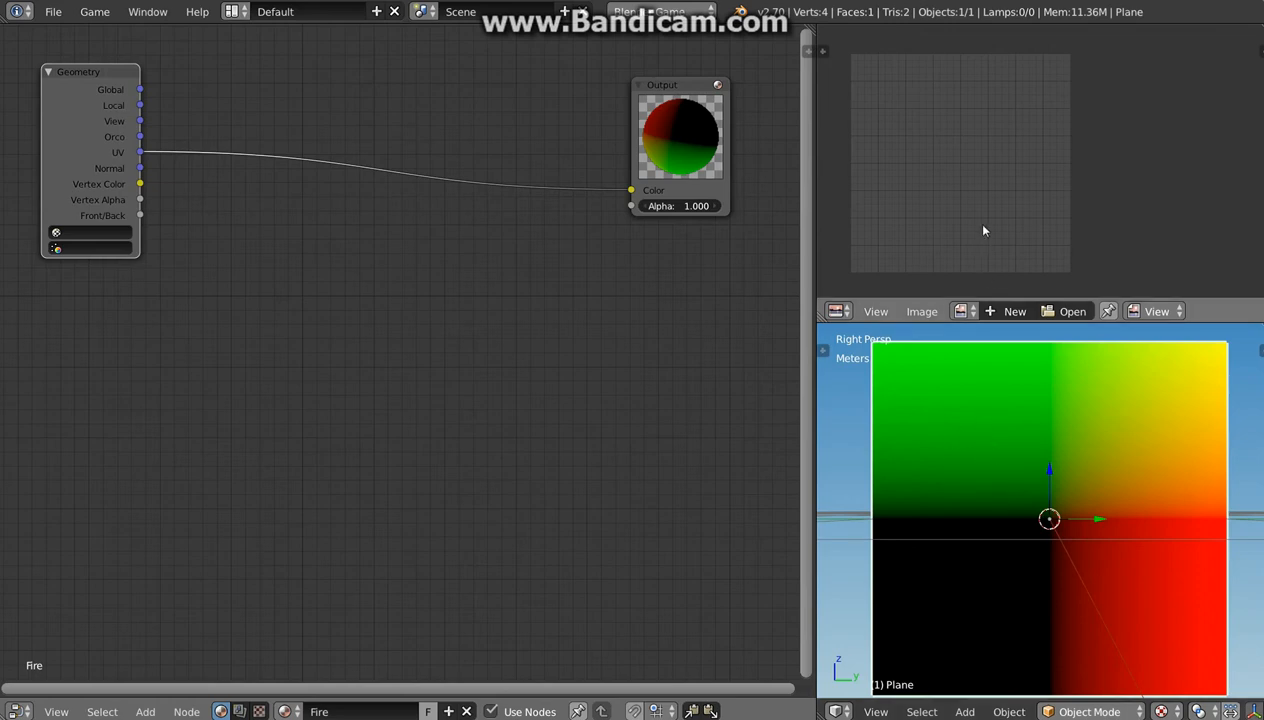
# Try shifting the plane's UVs upward along the Y axis in the UV editor
pyautogui.press('Tab')
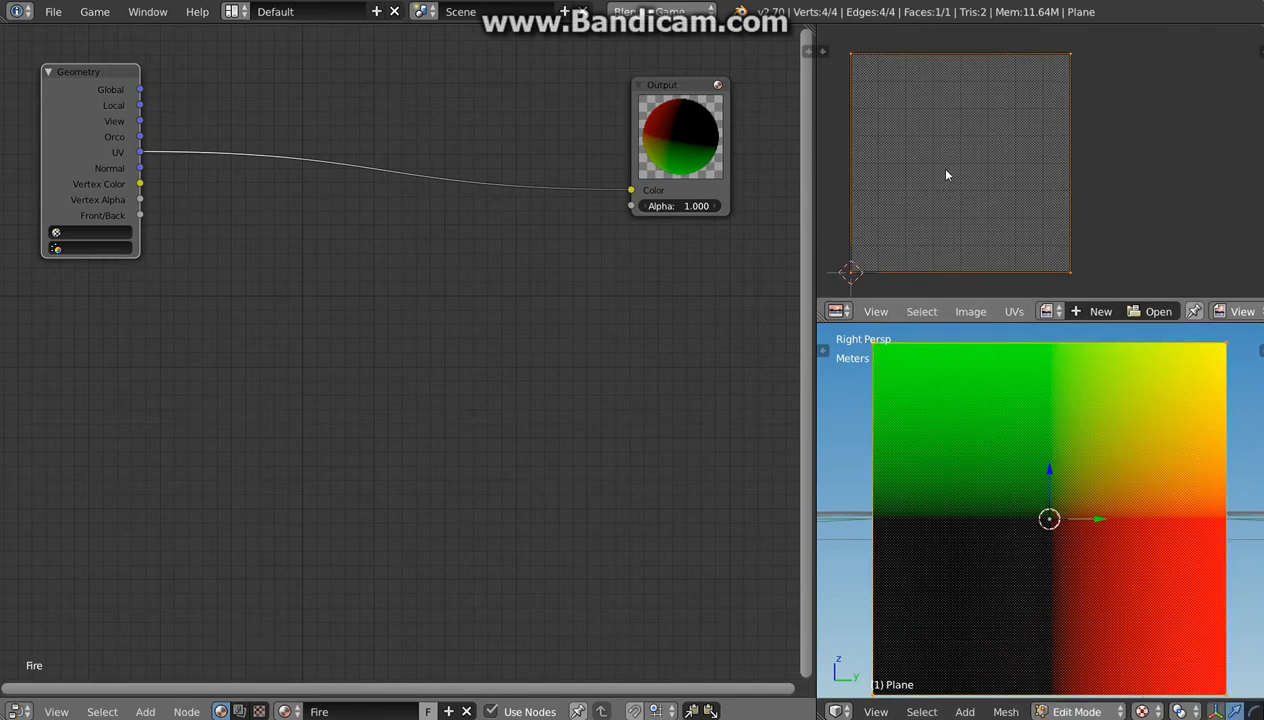
pyautogui.moveTo(952, 174)
pyautogui.mouseDown(button='middle')
pyautogui.moveTo(1006, 173)
pyautogui.moveTo(971, 169)
pyautogui.mouseUp(button='middle')
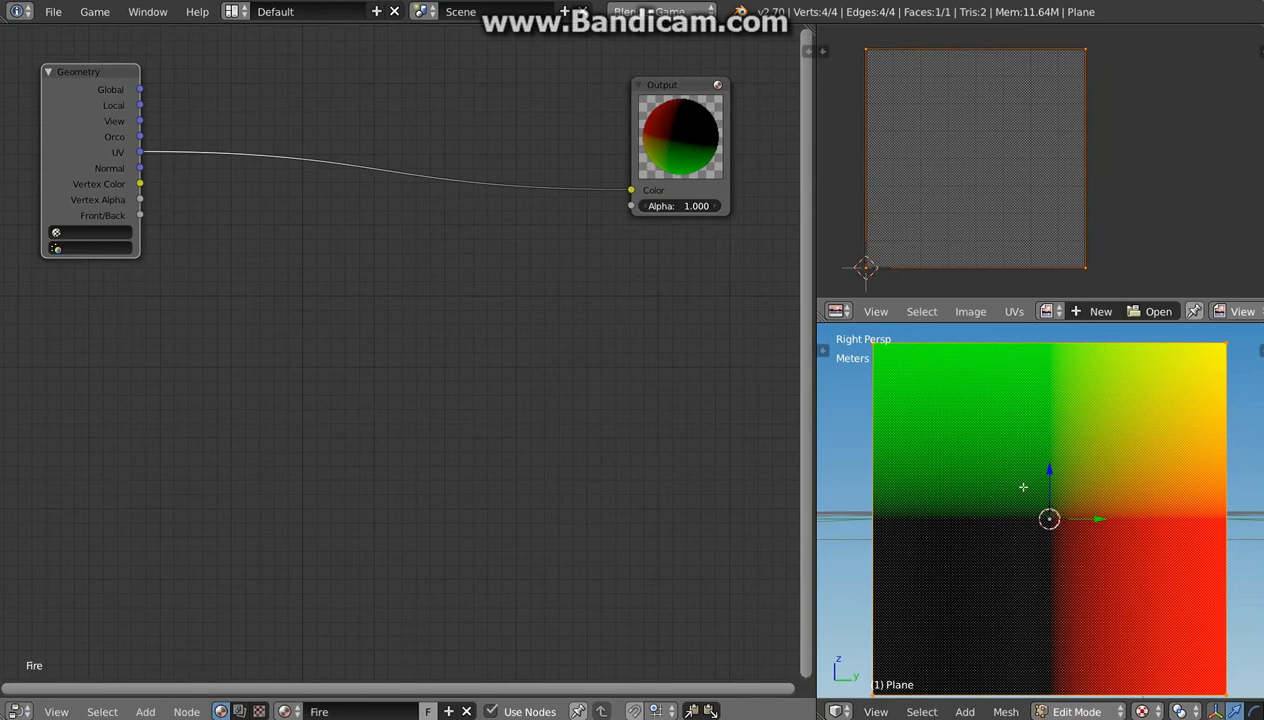
pyautogui.press('Tab')
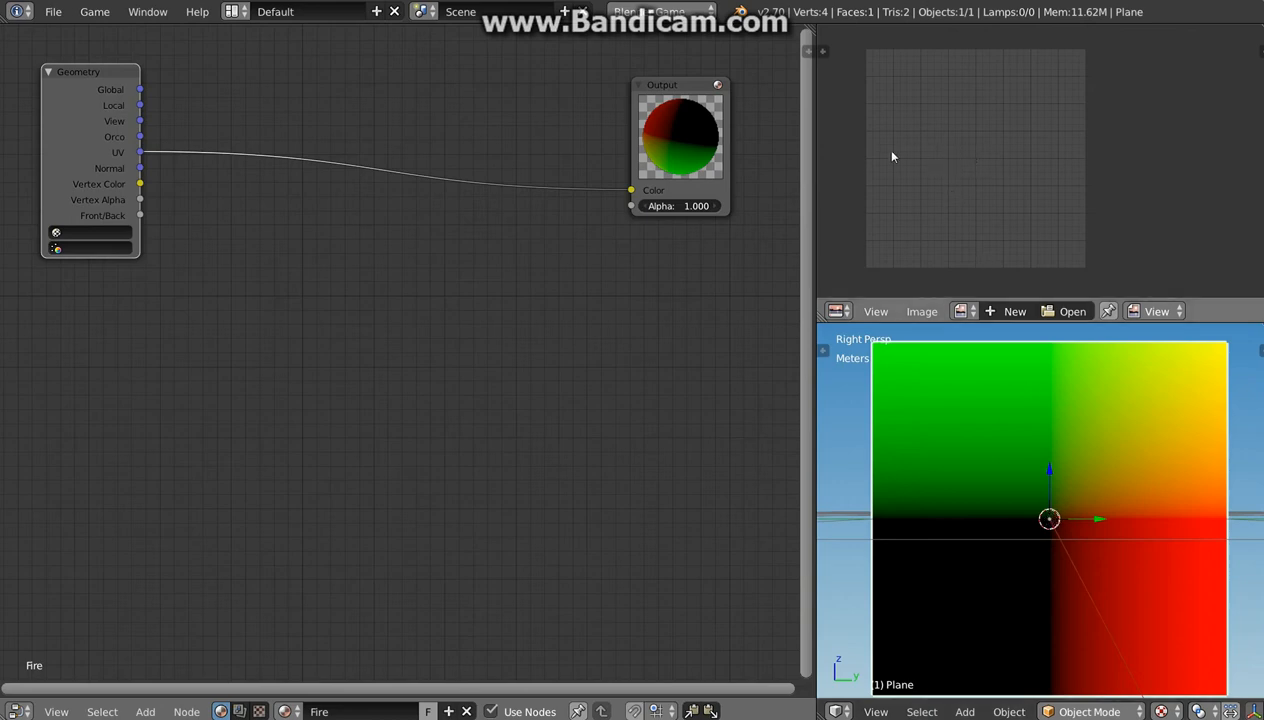
pyautogui.press('Tab')
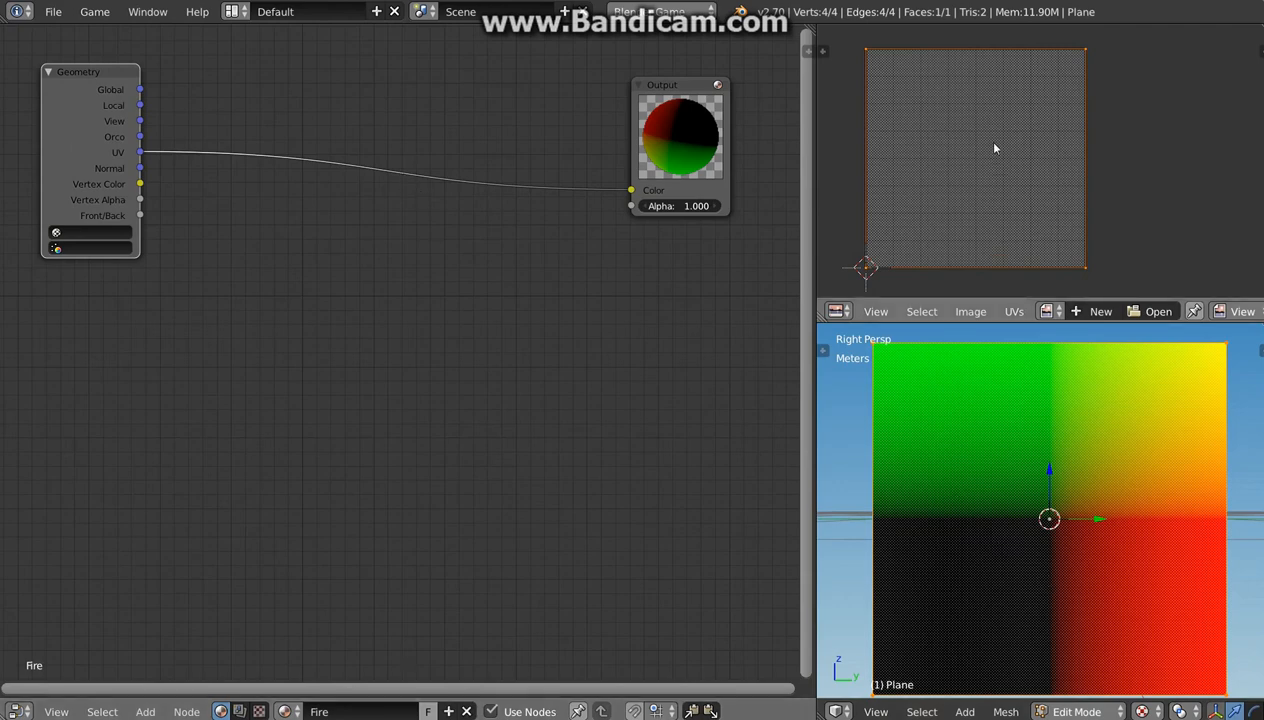
pyautogui.press('g')
pyautogui.press('y')
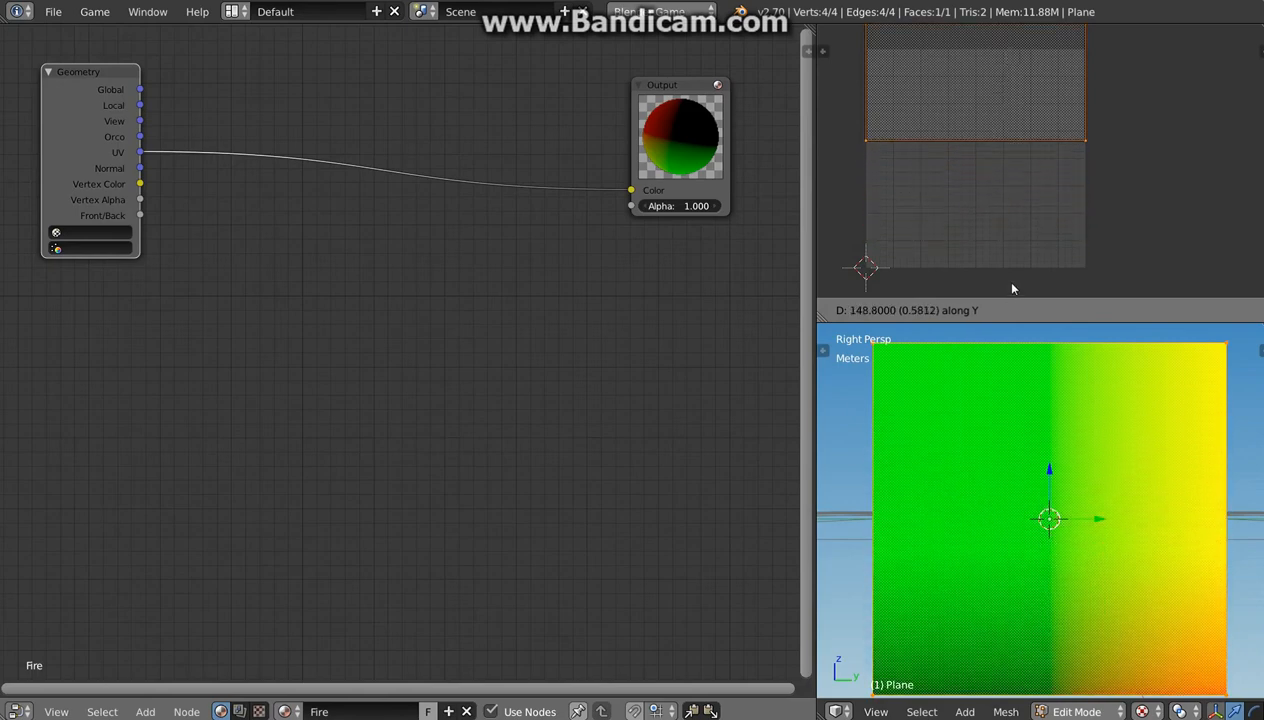
pyautogui.rightClick(996, 152)
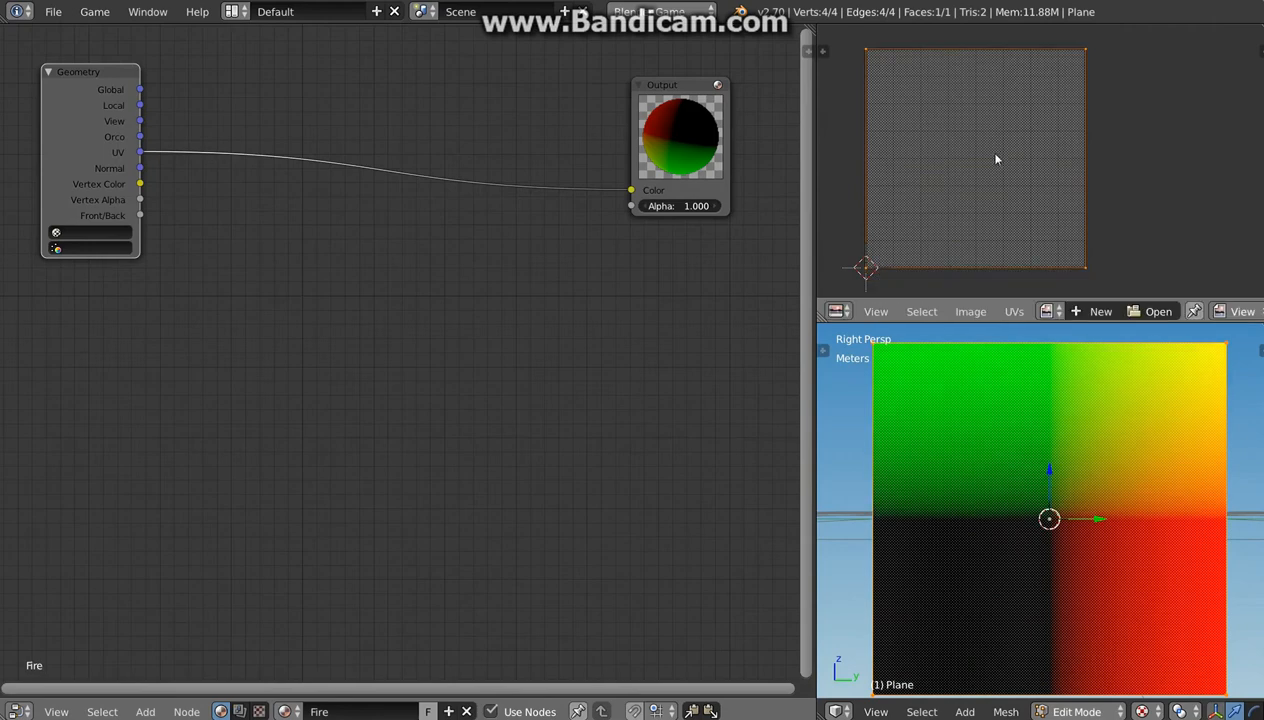
pyautogui.press('Tab')
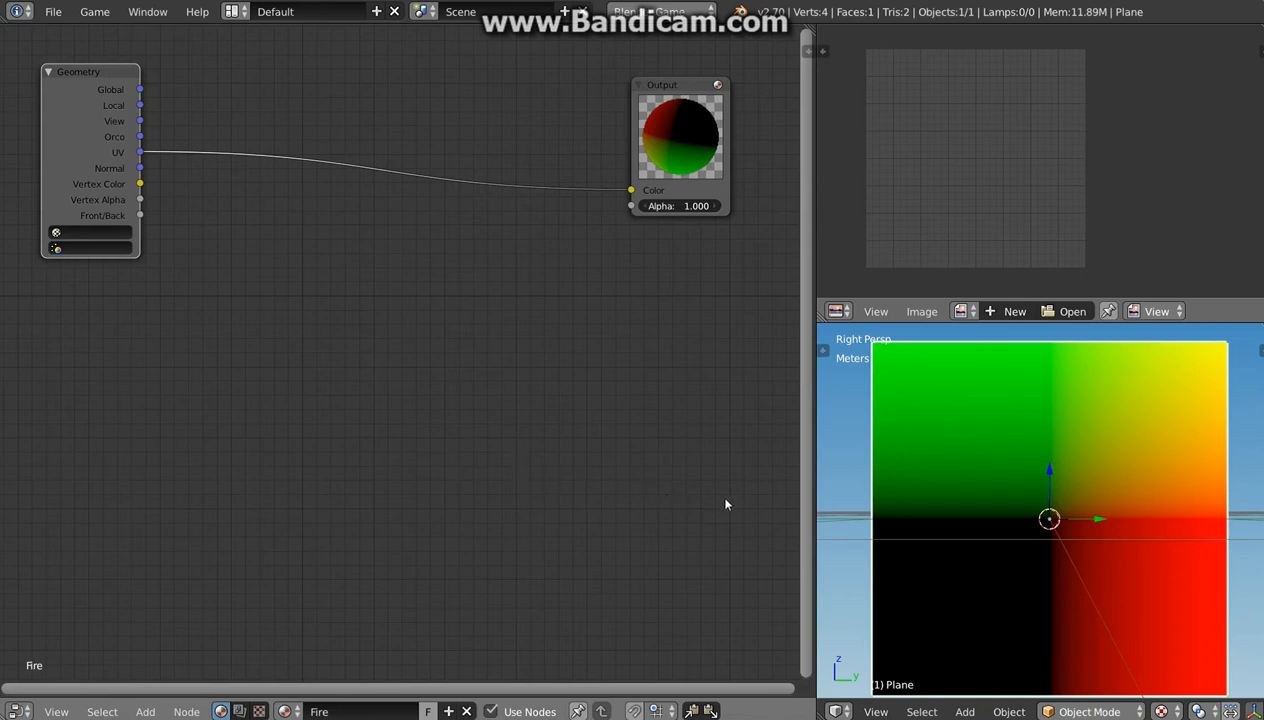
# Display the AnimLin.png image in the image editor at a size that shows its grey tiles clearly
pyautogui.click(966, 312)
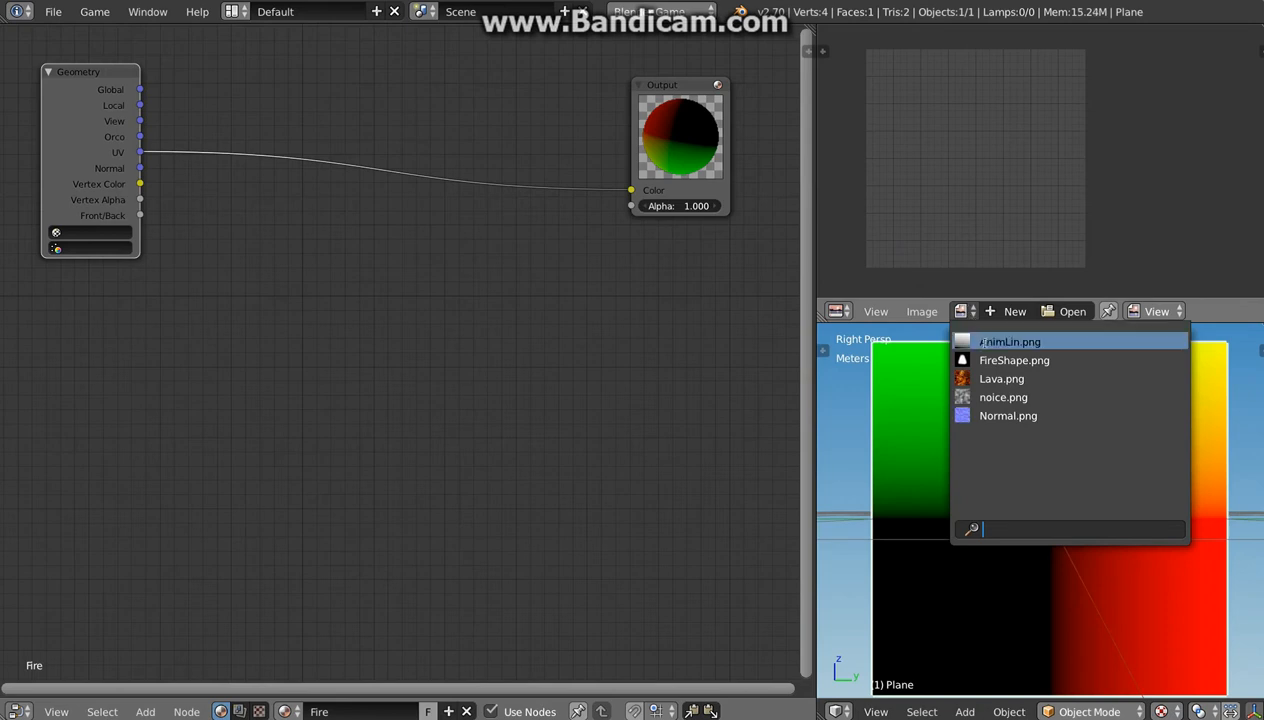
pyautogui.click(982, 343)
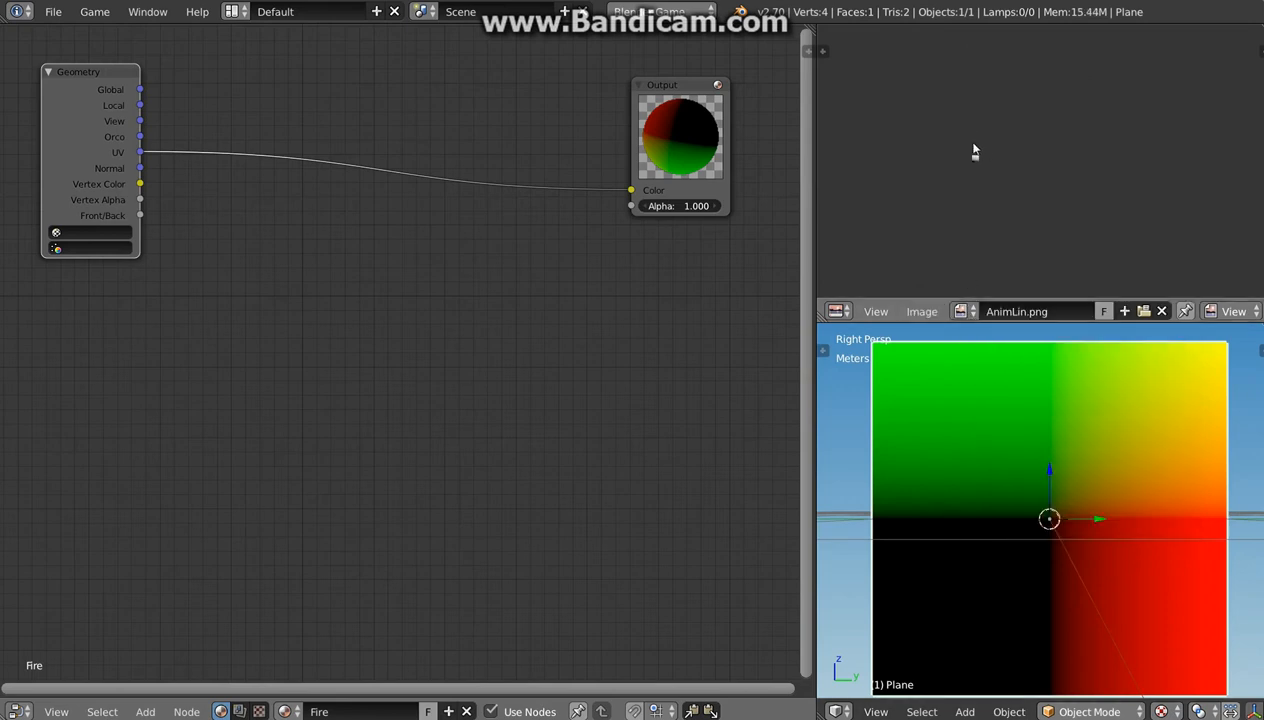
pyautogui.scroll(6, 972, 160)
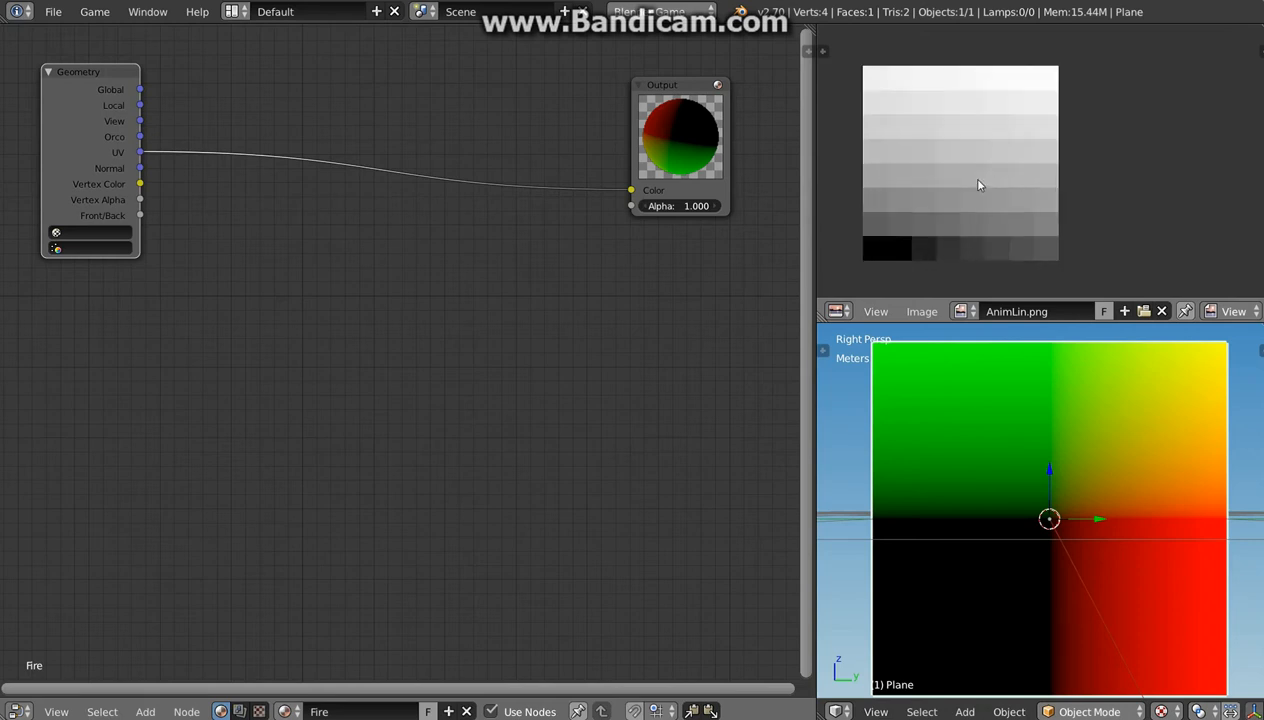
pyautogui.scroll(1, 979, 185)
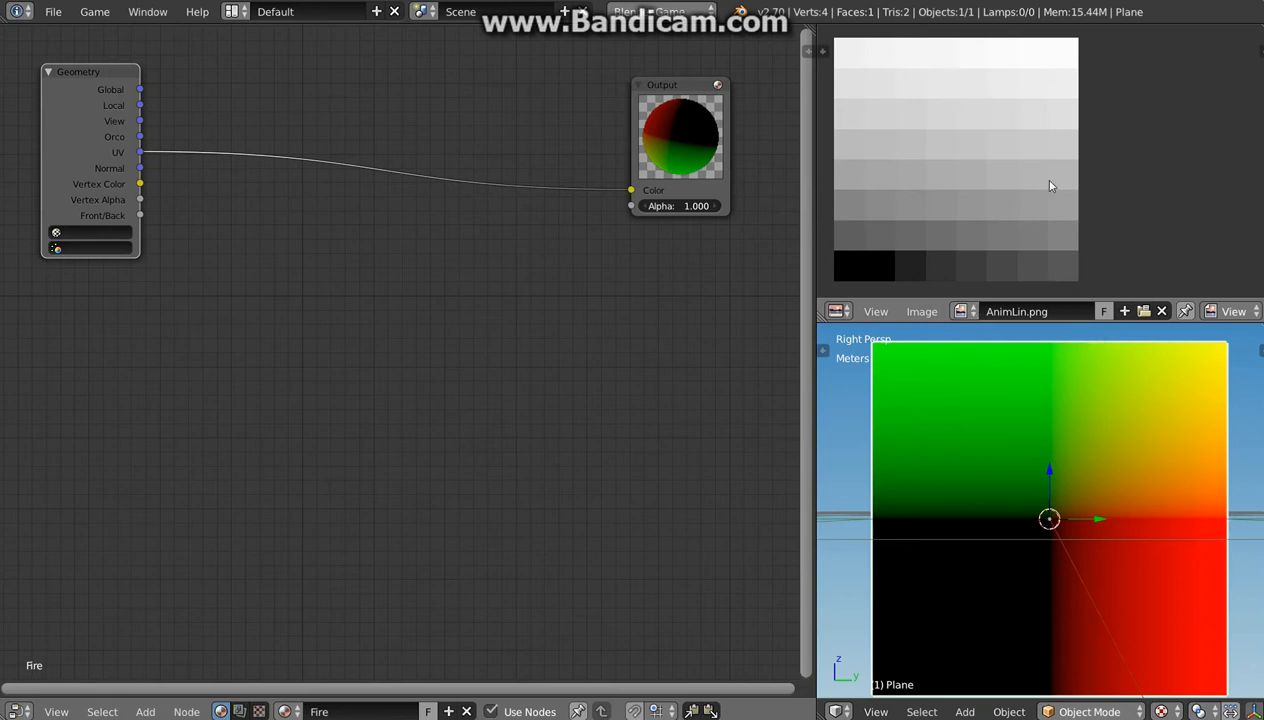
# Show the properties of AnimLin.png and enable Animated in its Game Properties
pyautogui.press('n')
pyautogui.scroll(-10, 1127, 170)
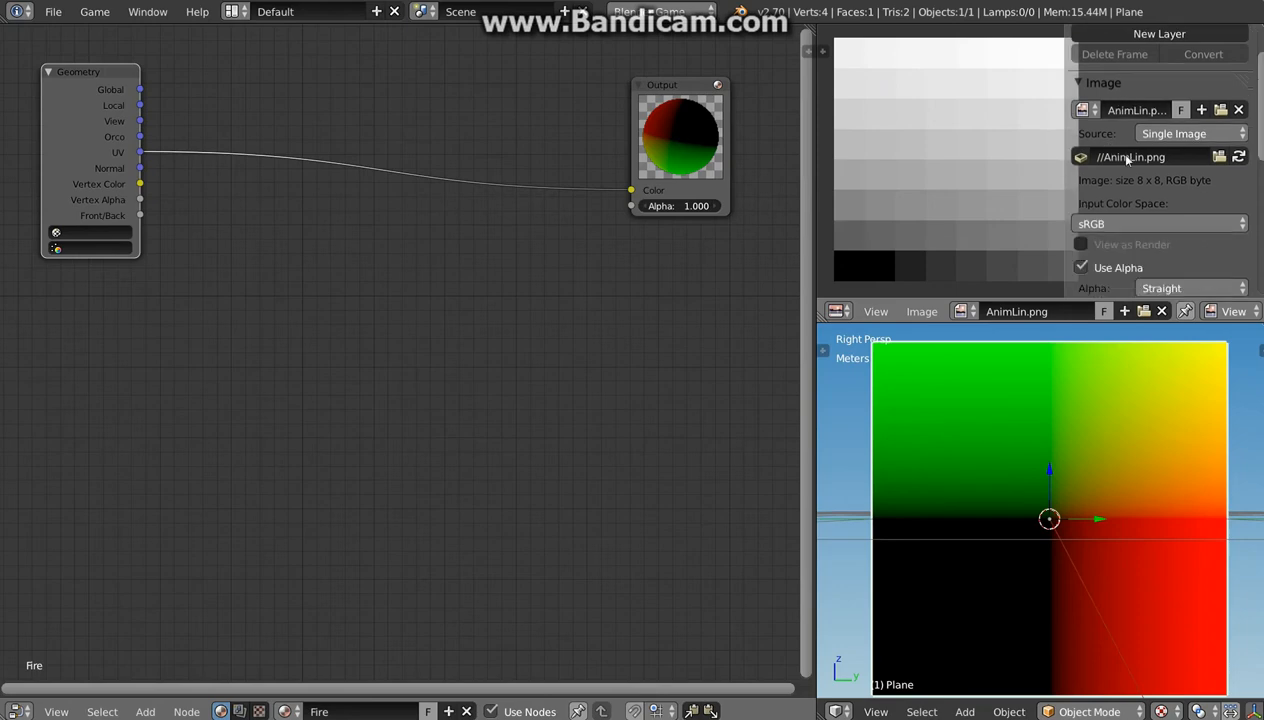
pyautogui.scroll(2, 1105, 178)
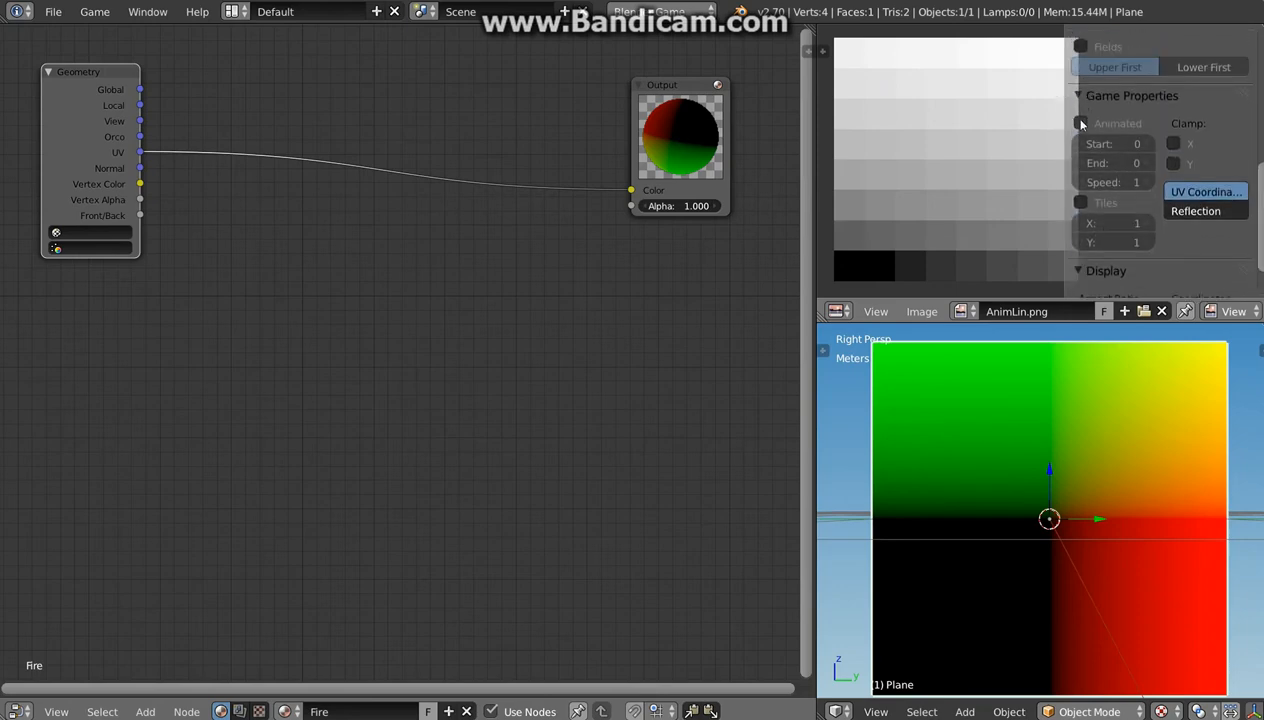
pyautogui.click(1081, 124)
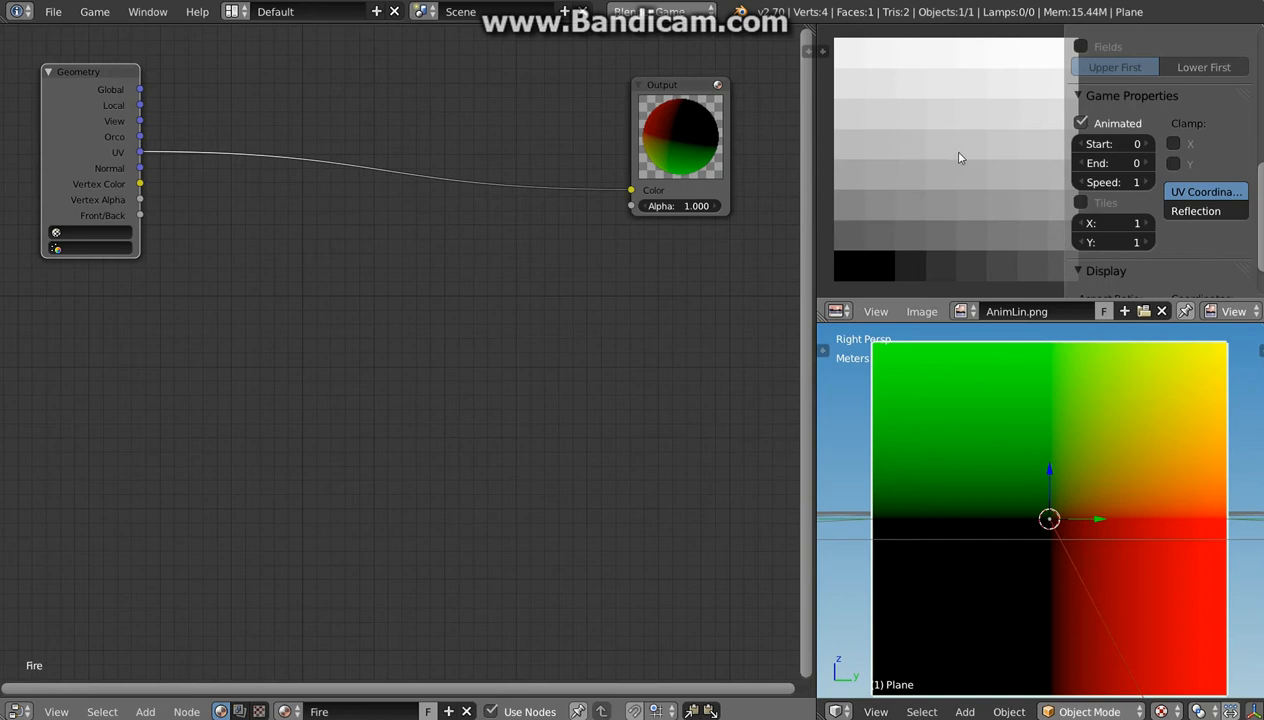
# Set the tile counts of AnimLin.png to X 8 and Y 8
pyautogui.moveTo(946, 149); pyautogui.dragTo(958, 145, button='middle')
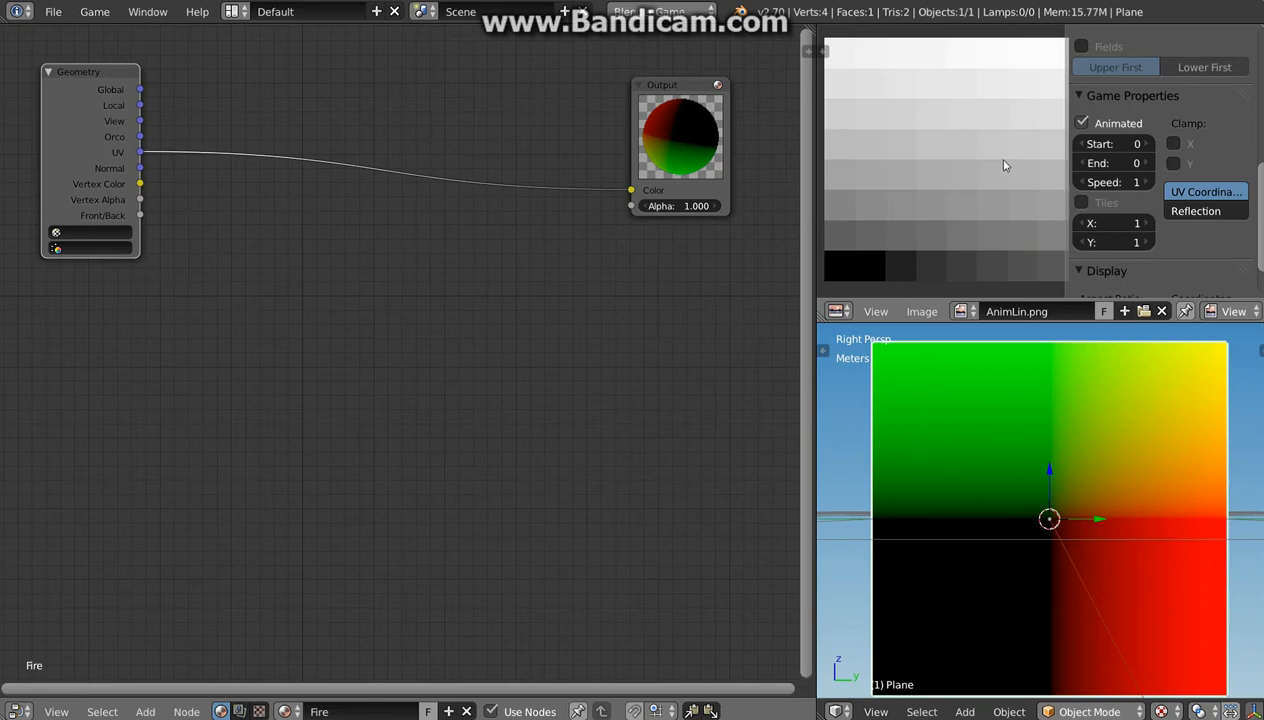
pyautogui.moveTo(1105, 229); pyautogui.dragTo(1175, 229)
pyautogui.click(1148, 244)
pyautogui.click(1148, 244)
pyautogui.click(1148, 244)
pyautogui.click(1148, 244)
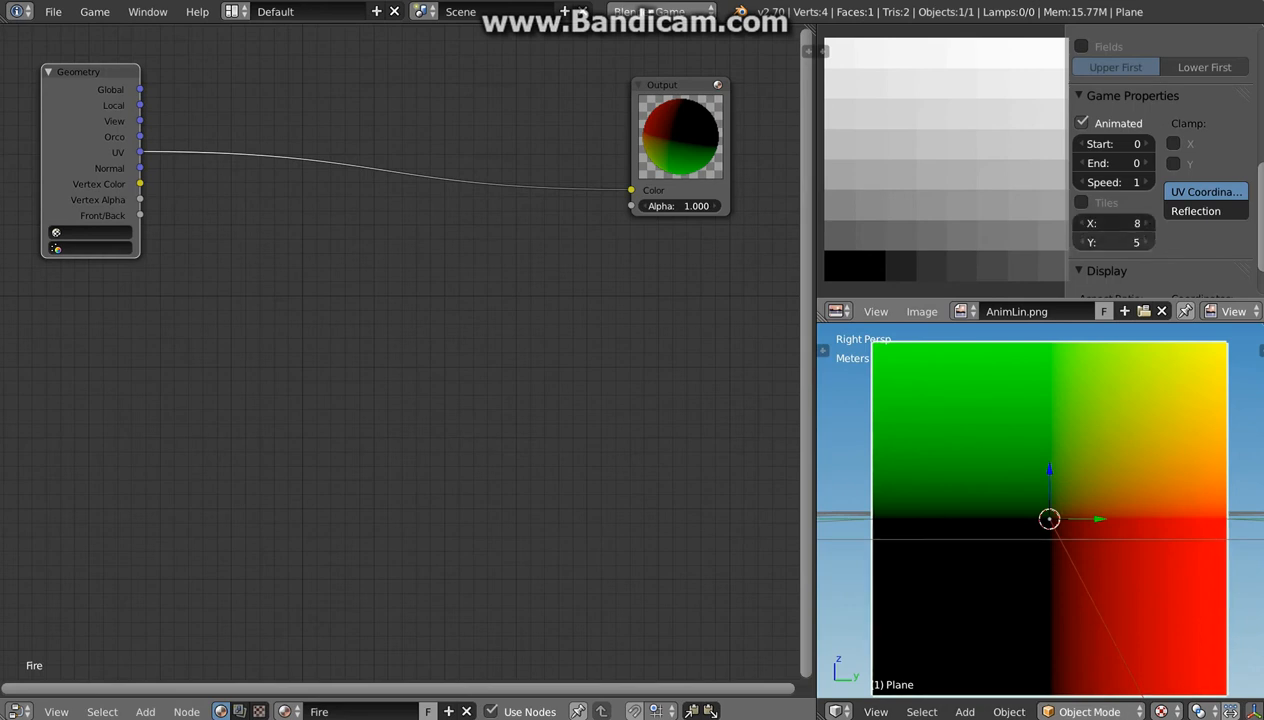
pyautogui.click(1148, 244)
pyautogui.click(1148, 244)
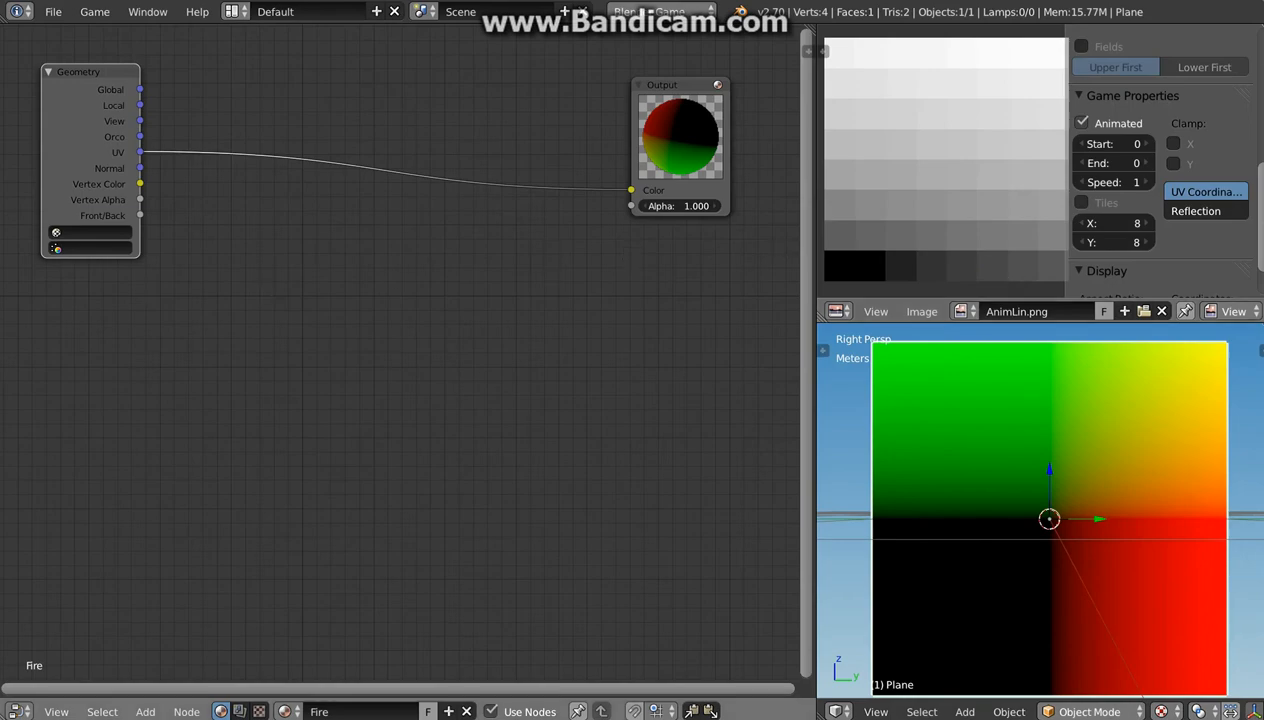
# Switch to GIMP, hide the RGB notes layer to examine the numbered tile grid beneath it, and return to Blender
pyautogui.hotkey('alt', 'Tab')
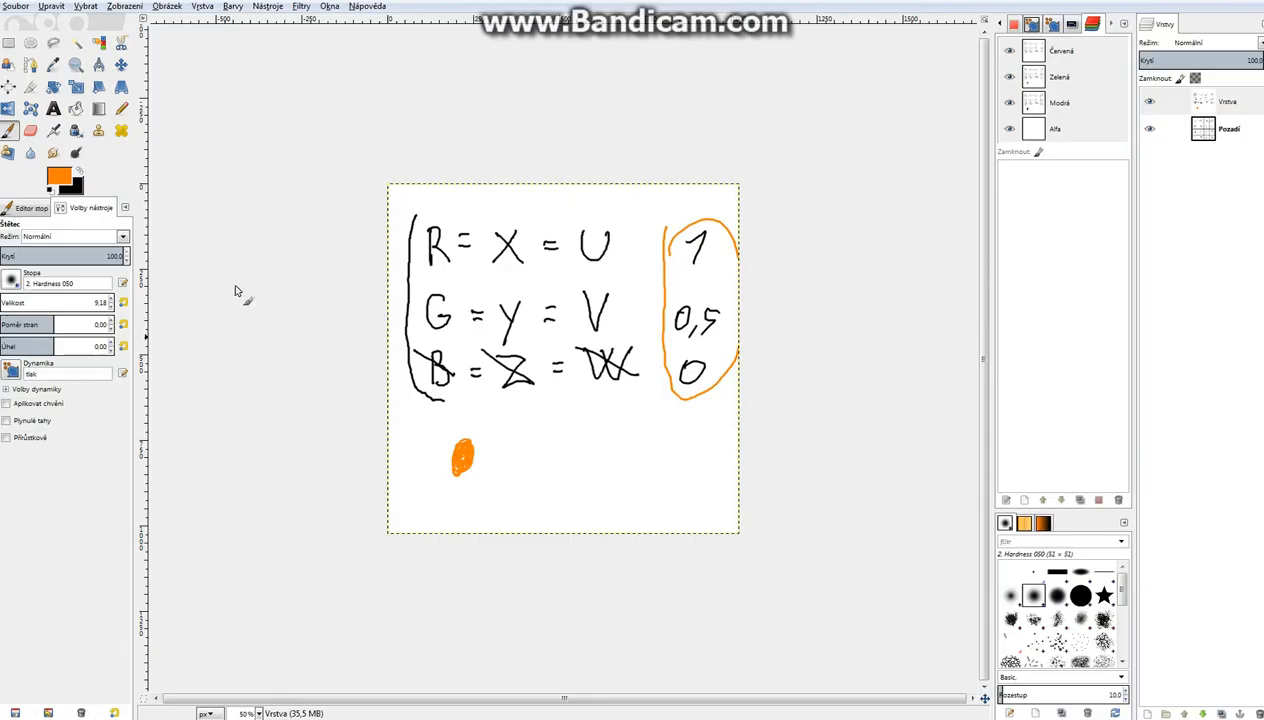
pyautogui.click(1150, 103)
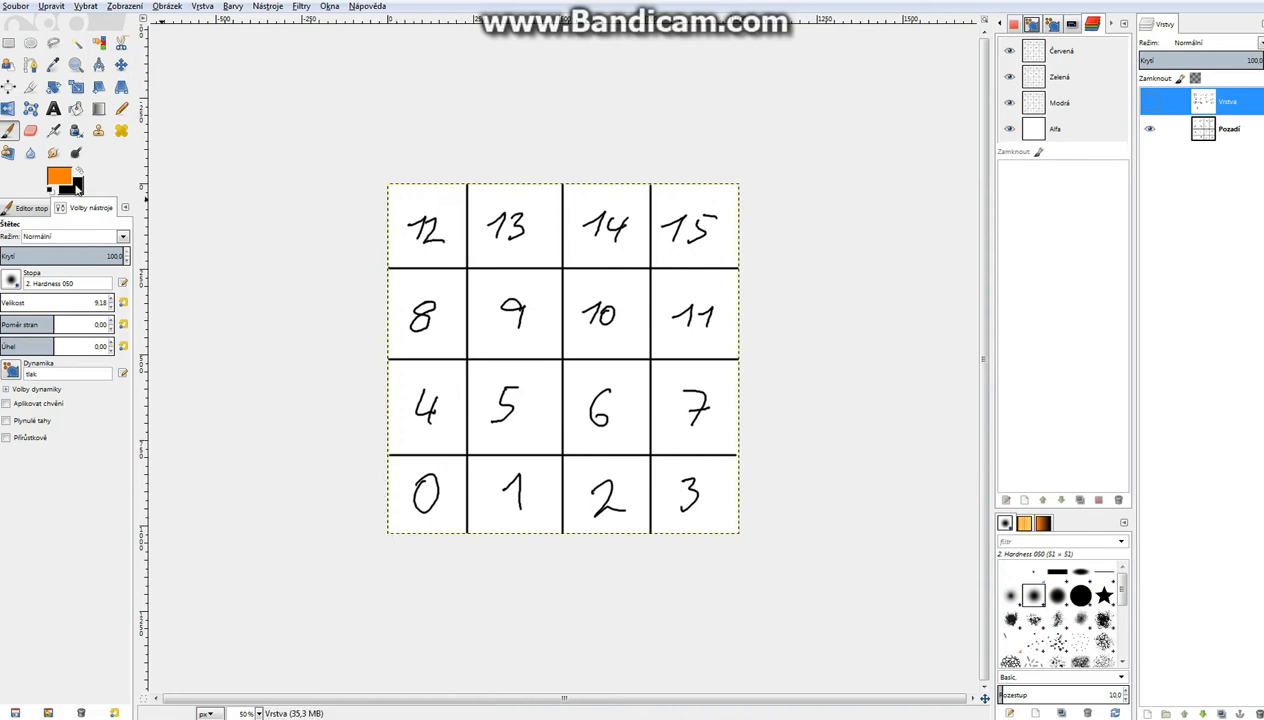
pyautogui.click(83, 306)
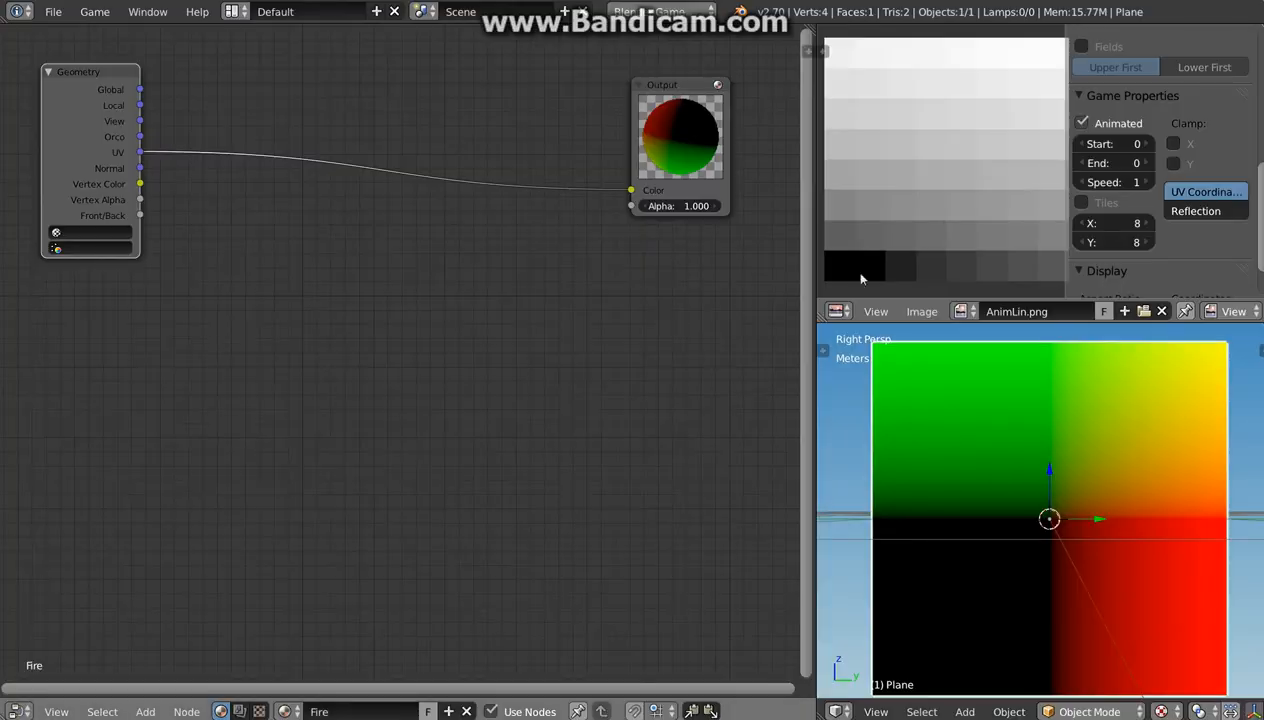
# Set the tile animation of AnimLin.png to Speed 36 and End 63
pyautogui.moveTo(875, 112); pyautogui.dragTo(859, 76, button='middle')
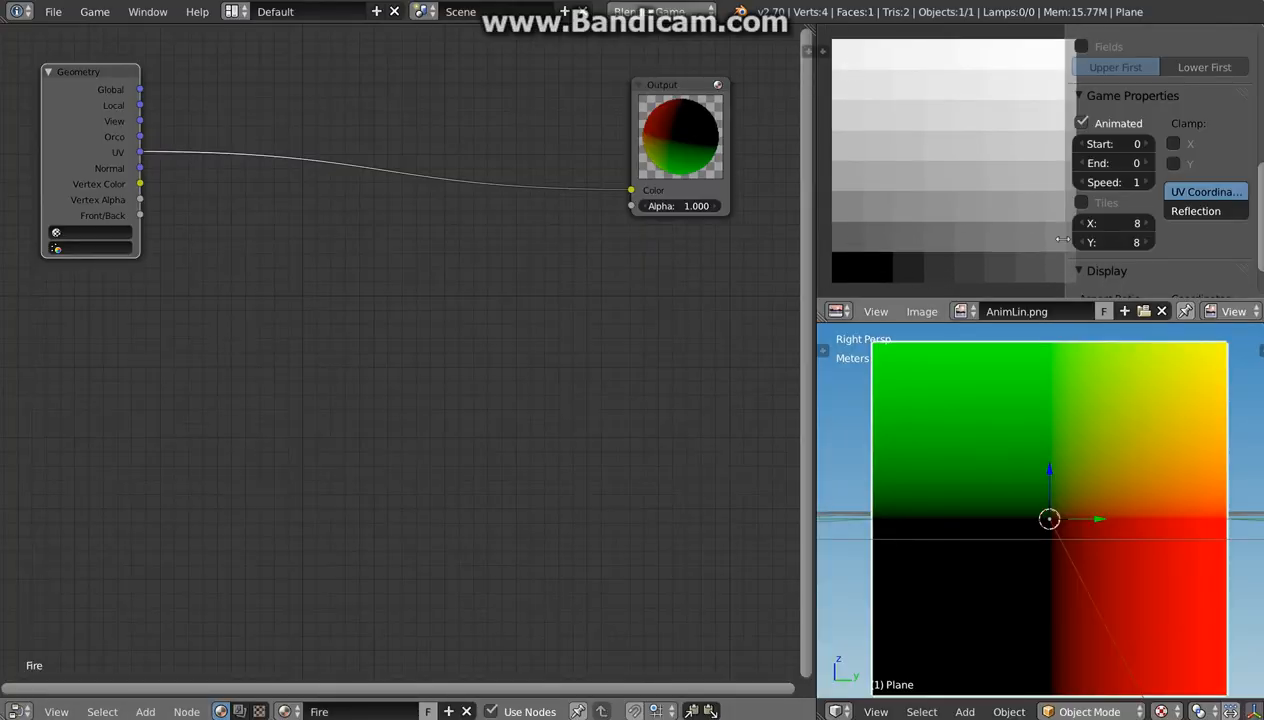
pyautogui.moveTo(1062, 239); pyautogui.dragTo(996, 207, button='middle')
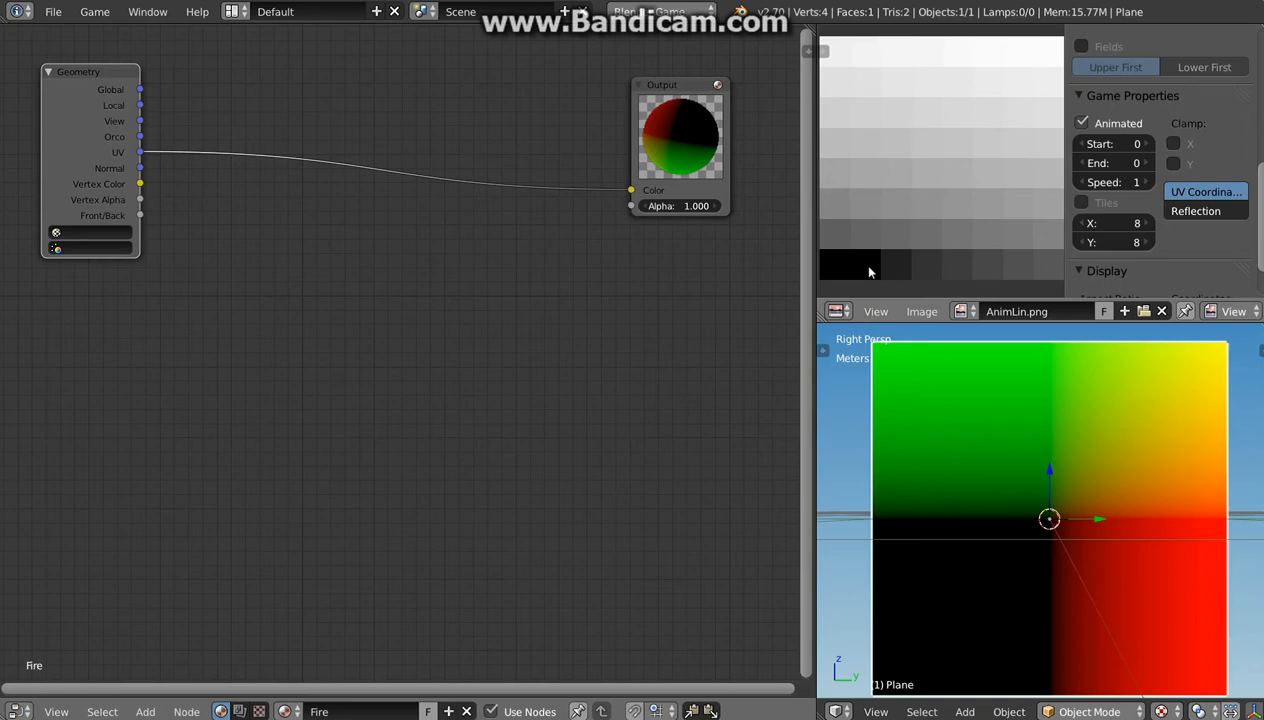
pyautogui.moveTo(883, 203); pyautogui.dragTo(899, 207, button='middle')
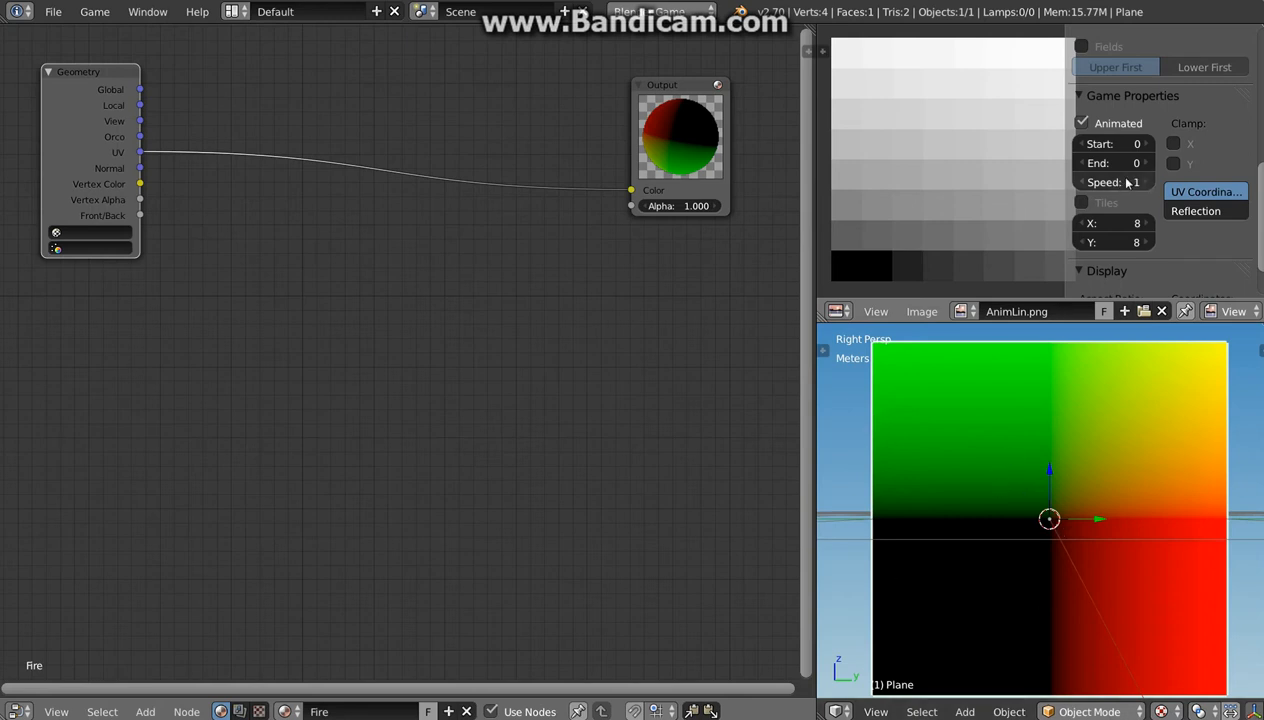
pyautogui.moveTo(1134, 182); pyautogui.dragTo(1165, 186)
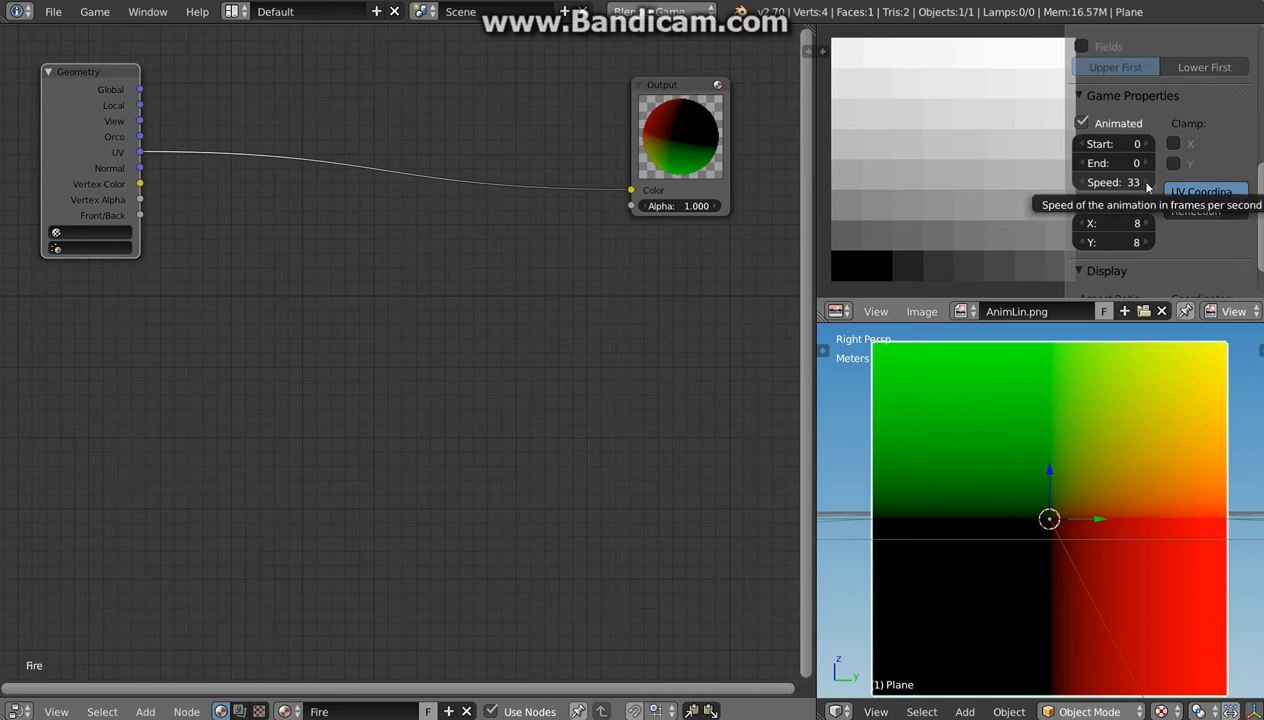
pyautogui.moveTo(1147, 187); pyautogui.dragTo(1168, 187)
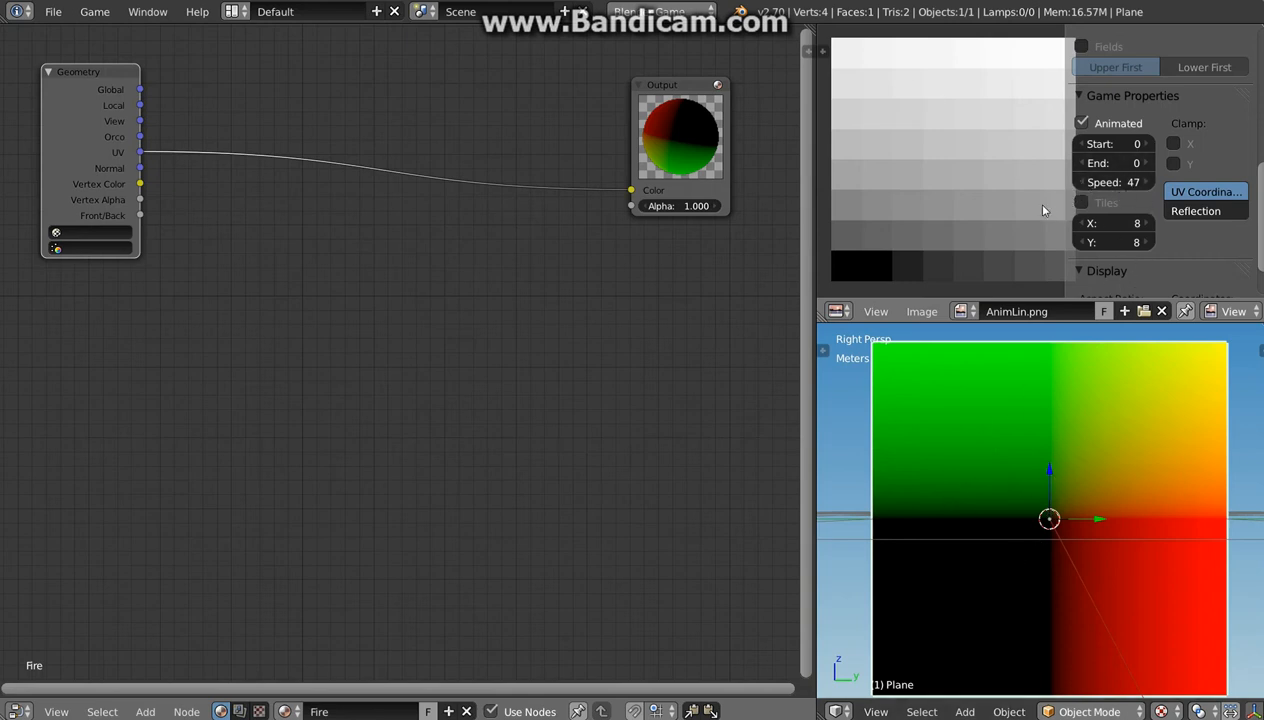
pyautogui.moveTo(1120, 191); pyautogui.dragTo(1100, 189)
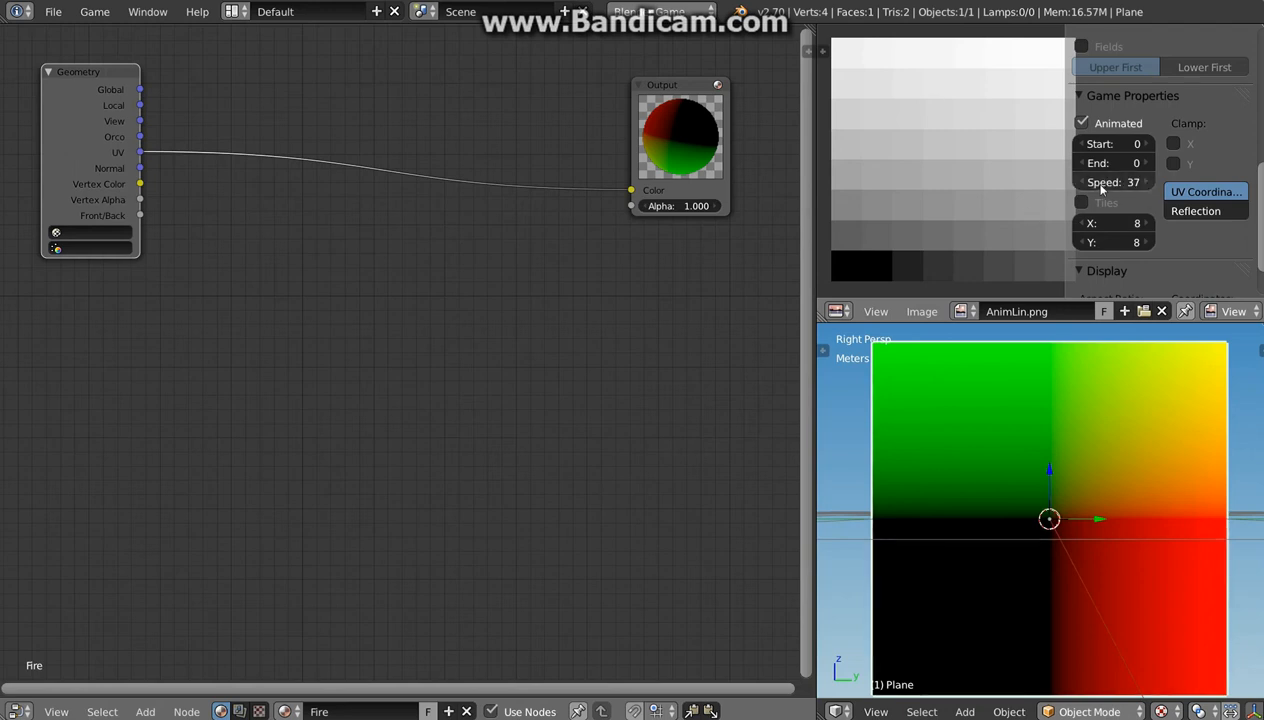
pyautogui.click(1083, 187)
pyautogui.click(1084, 187)
pyautogui.click(1147, 187)
pyautogui.click(1147, 187)
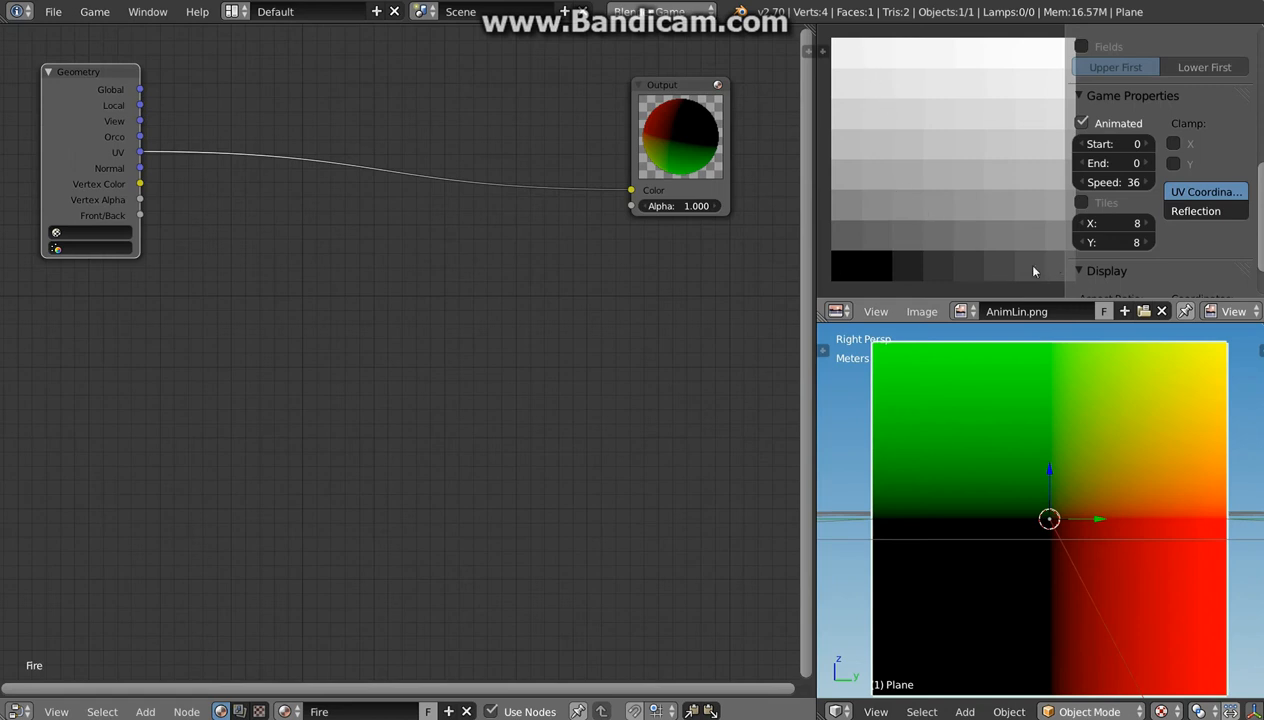
pyautogui.moveTo(1135, 164); pyautogui.dragTo(1165, 164)
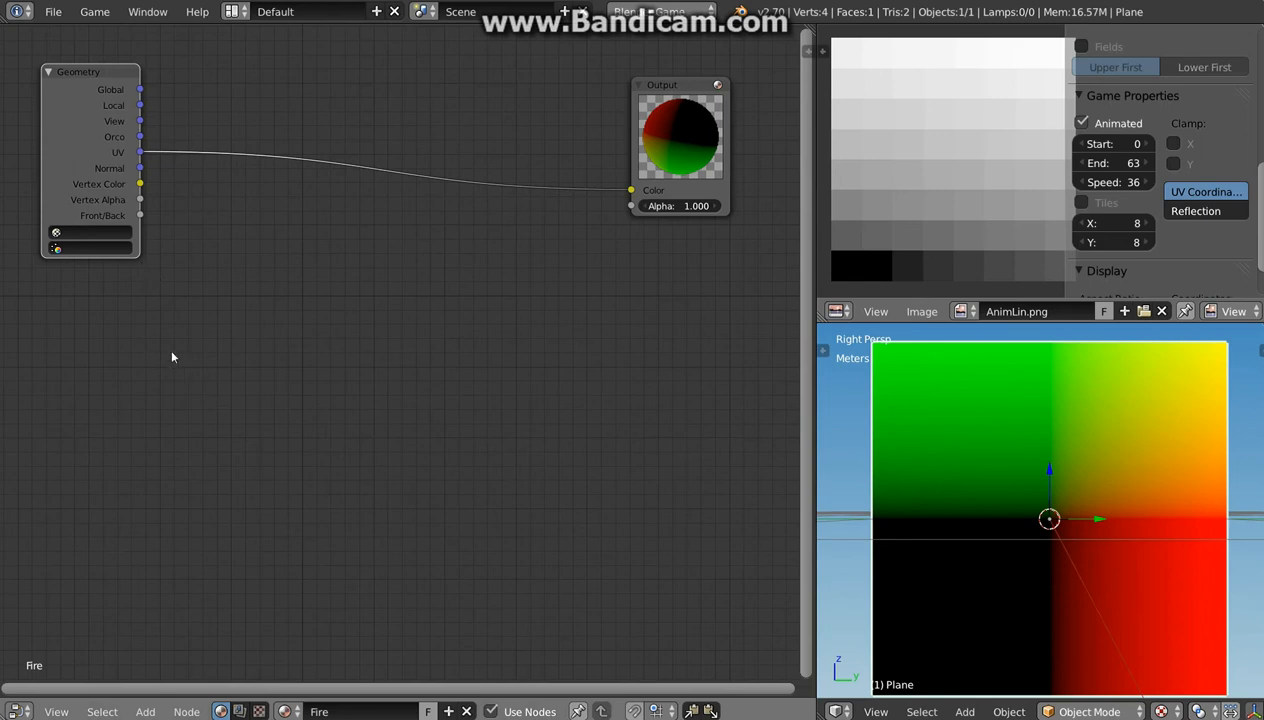
# Add a Texture node below the Geometry node and assign the Anim texture to it
pyautogui.hotkey('shift', 'a')
pyautogui.moveTo(157, 337)
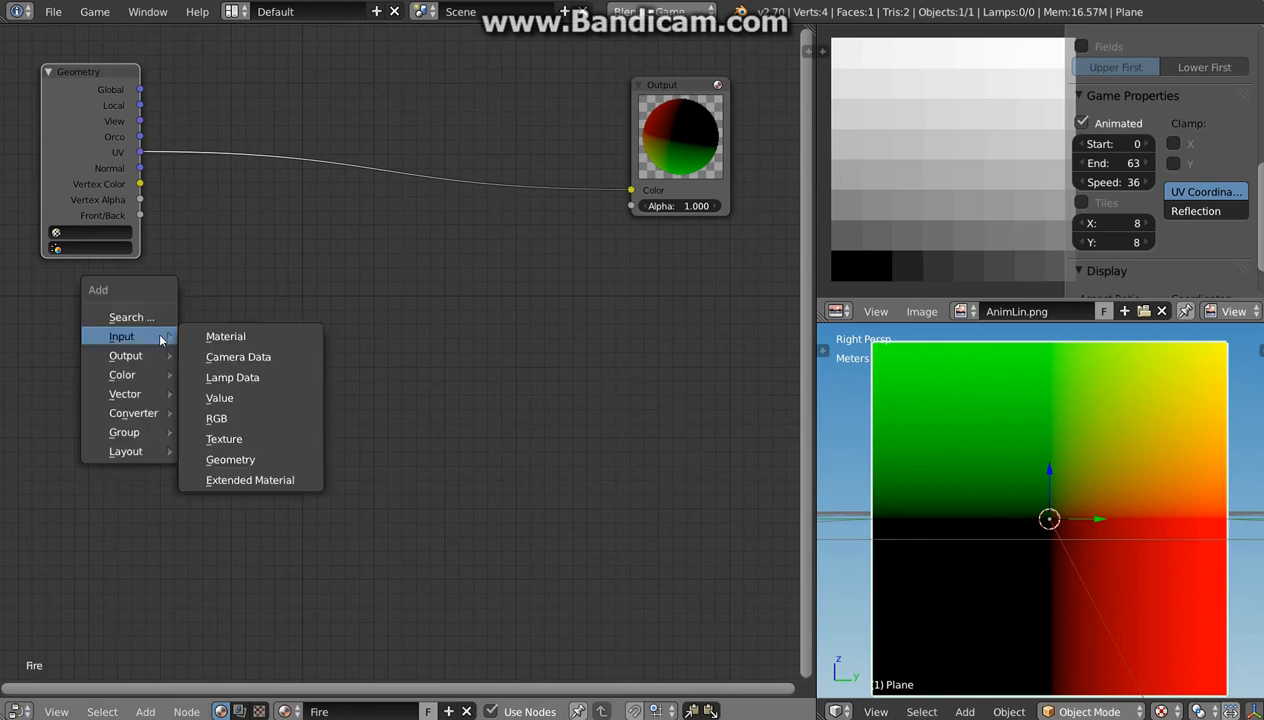
pyautogui.click(238, 439)
pyautogui.click(155, 316)
pyautogui.click(168, 470)
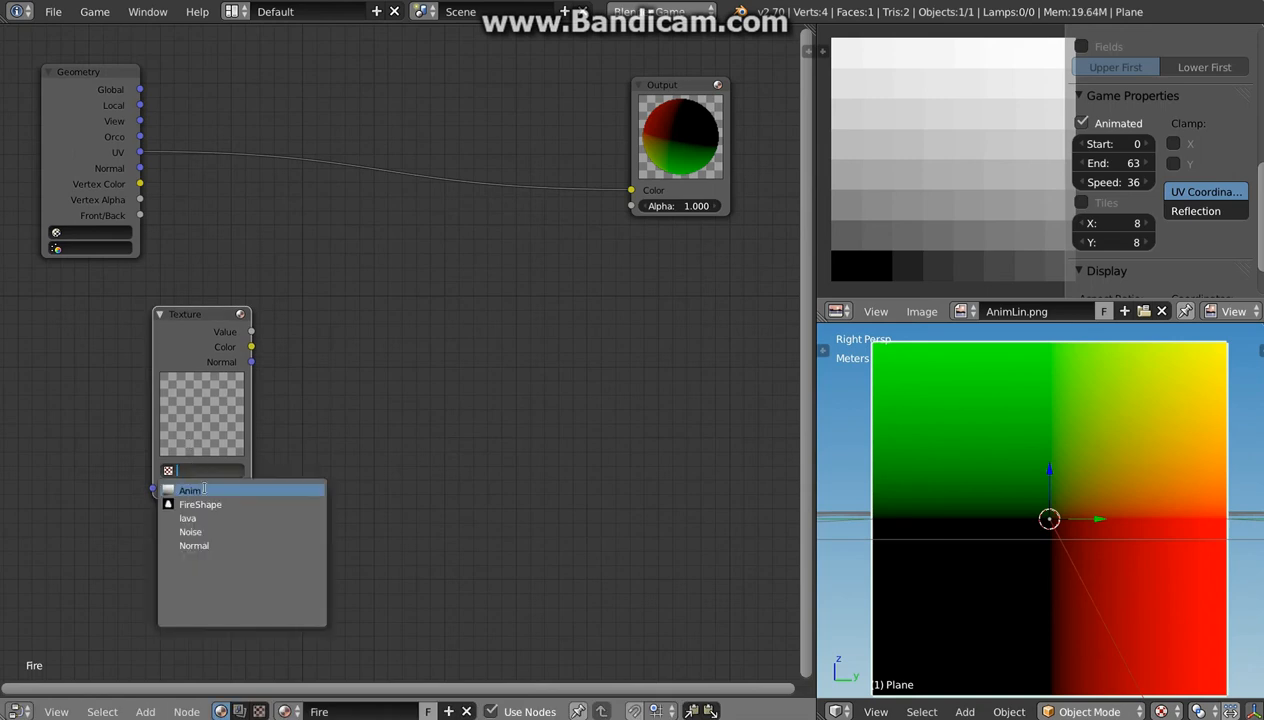
pyautogui.click(195, 490)
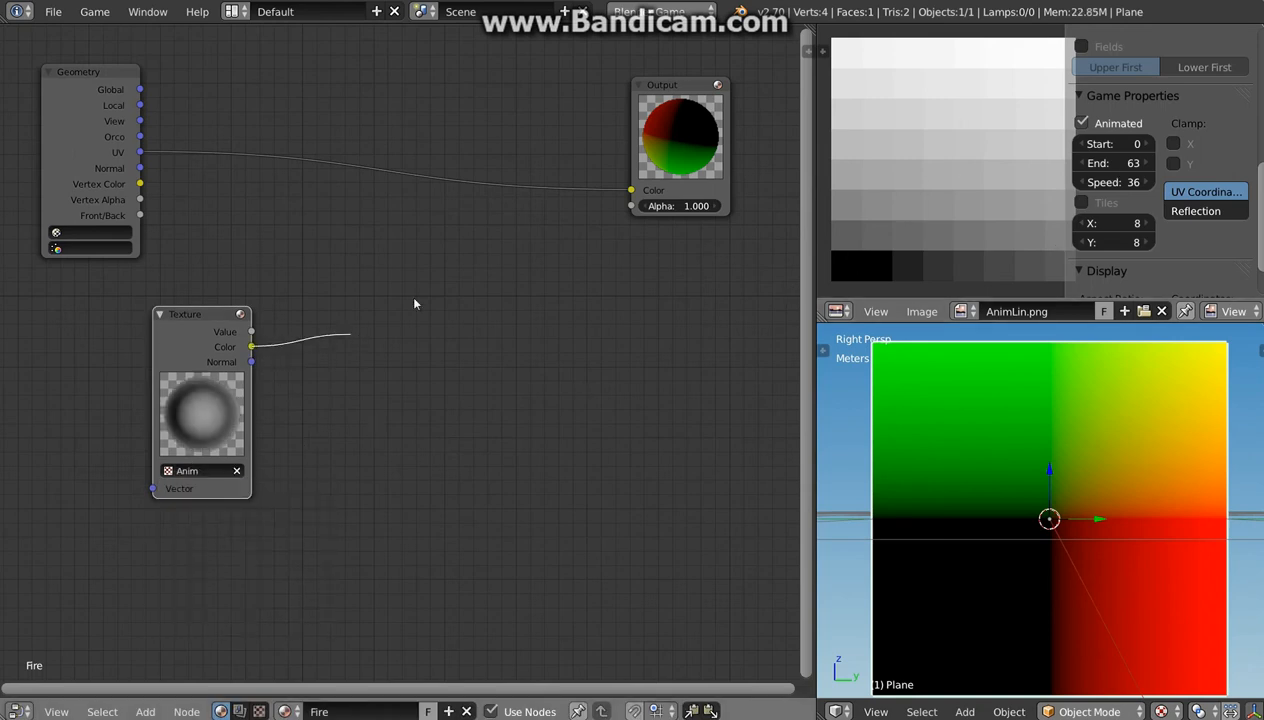
# Link the Texture node's Color to the Output node's Color and test the animation in the game engine
pyautogui.moveTo(415, 303); pyautogui.dragTo(631, 190)
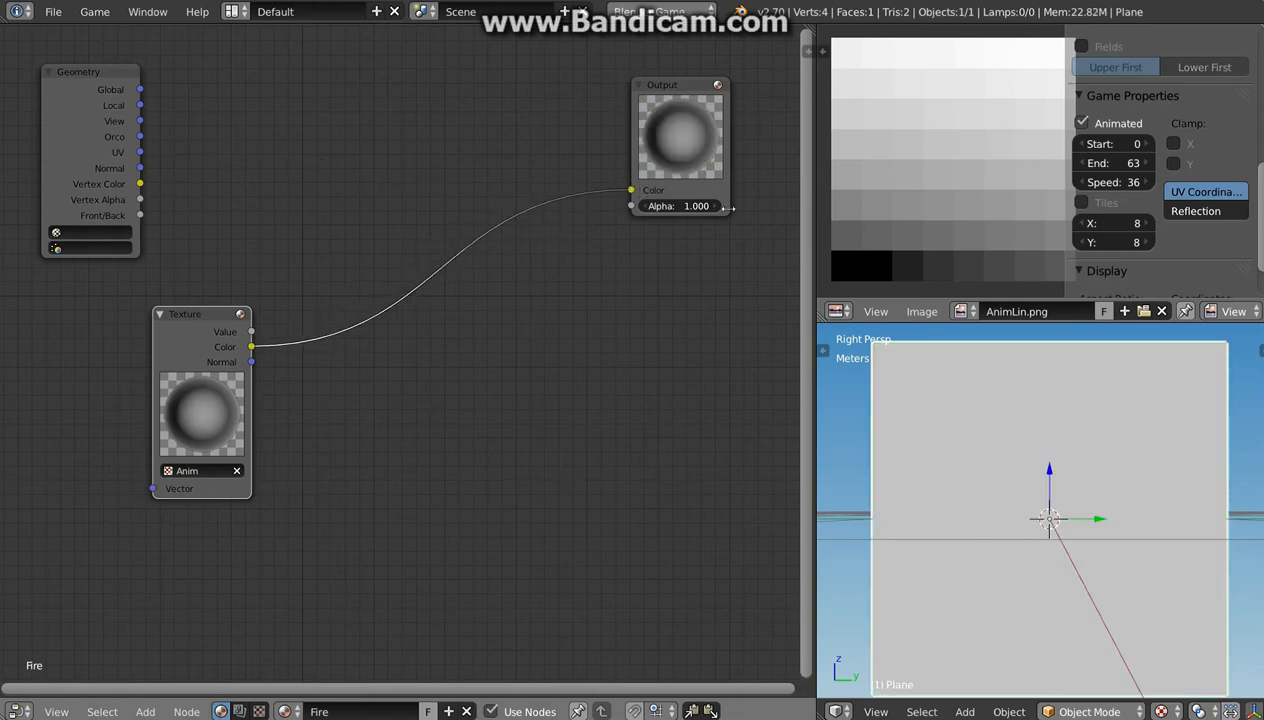
pyautogui.press('p')
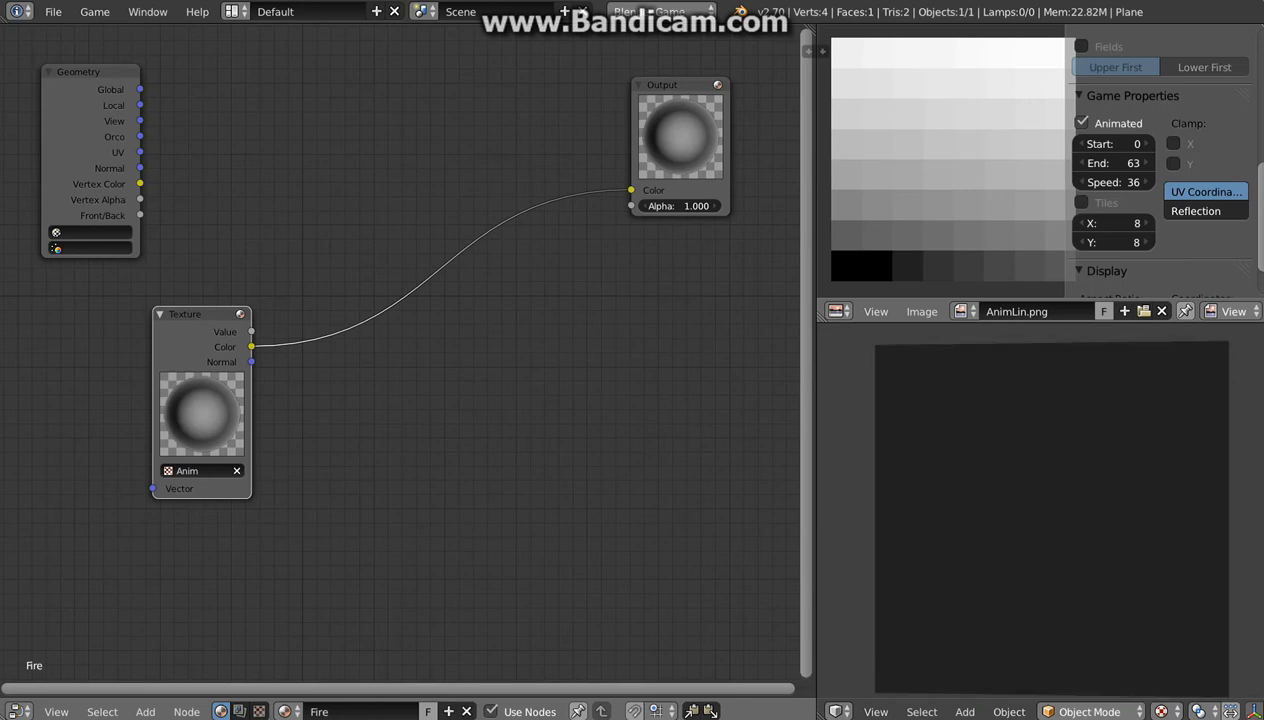
pyautogui.press('Escape')
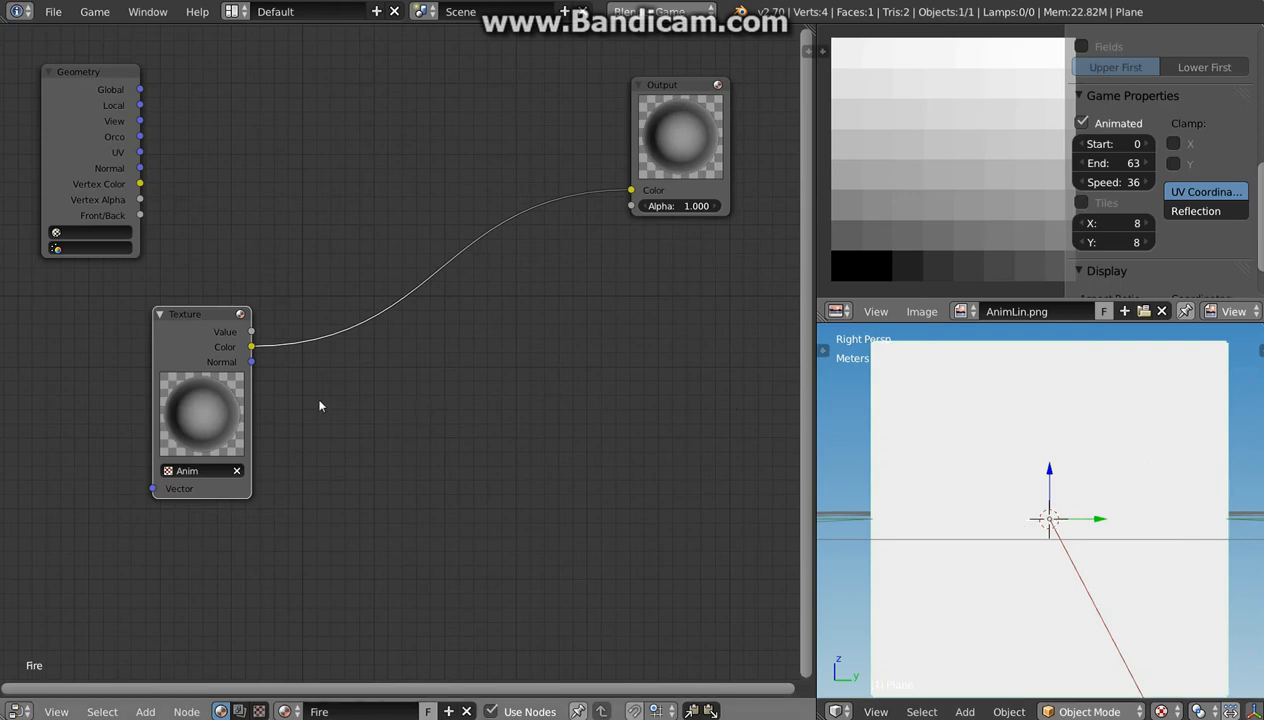
# Insert a Separate RGB node into the link between the Texture and Output nodes
pyautogui.hotkey('shift', 'a')
pyautogui.moveTo(320, 404)
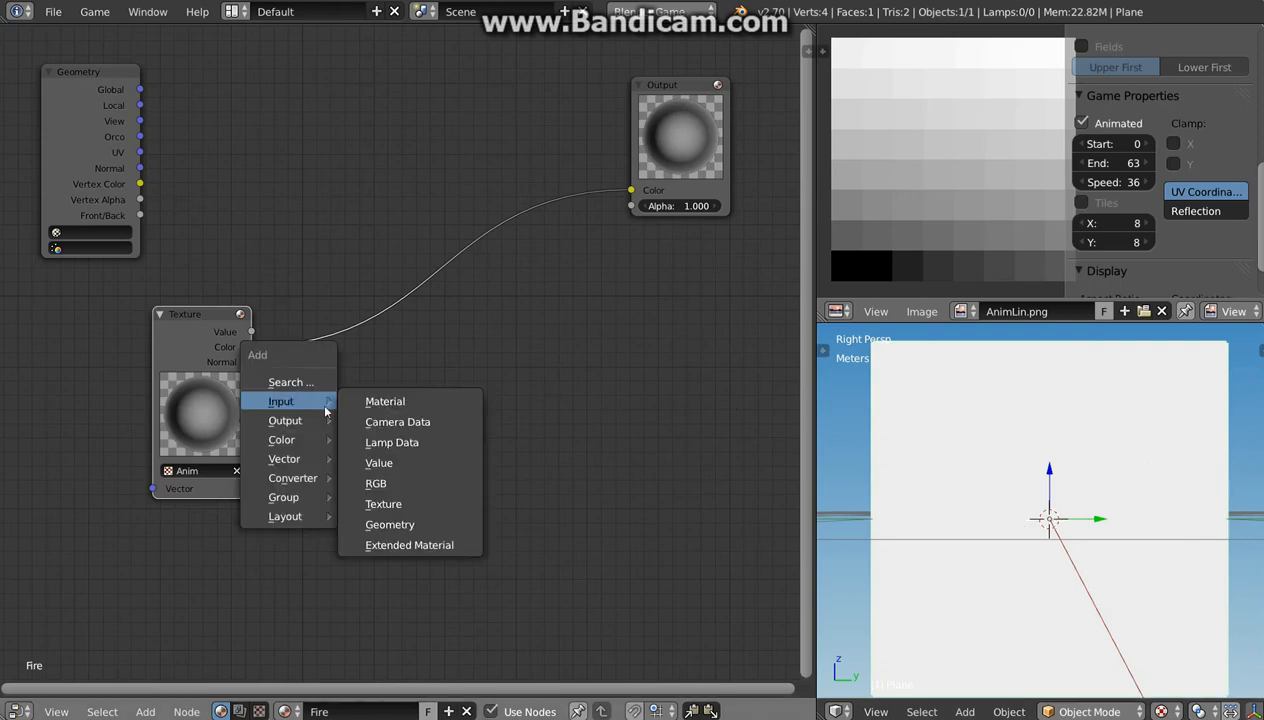
pyautogui.moveTo(302, 474)
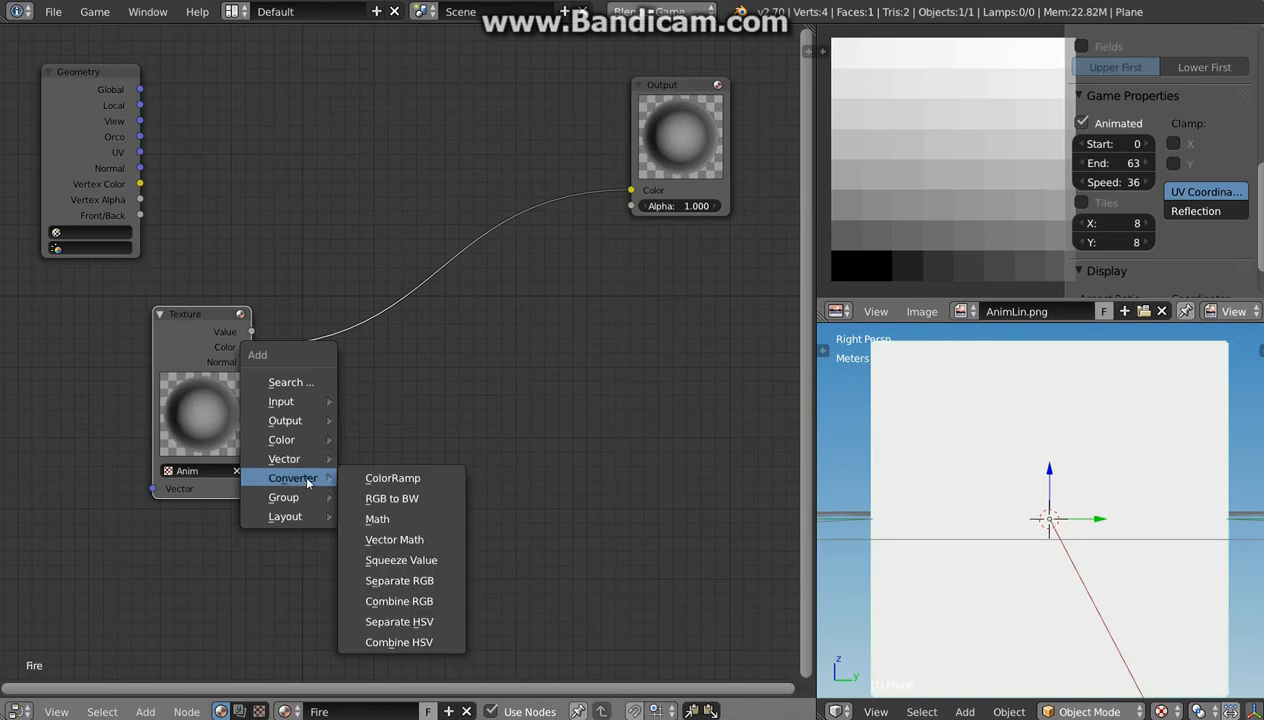
pyautogui.click(403, 587)
pyautogui.click(385, 350)
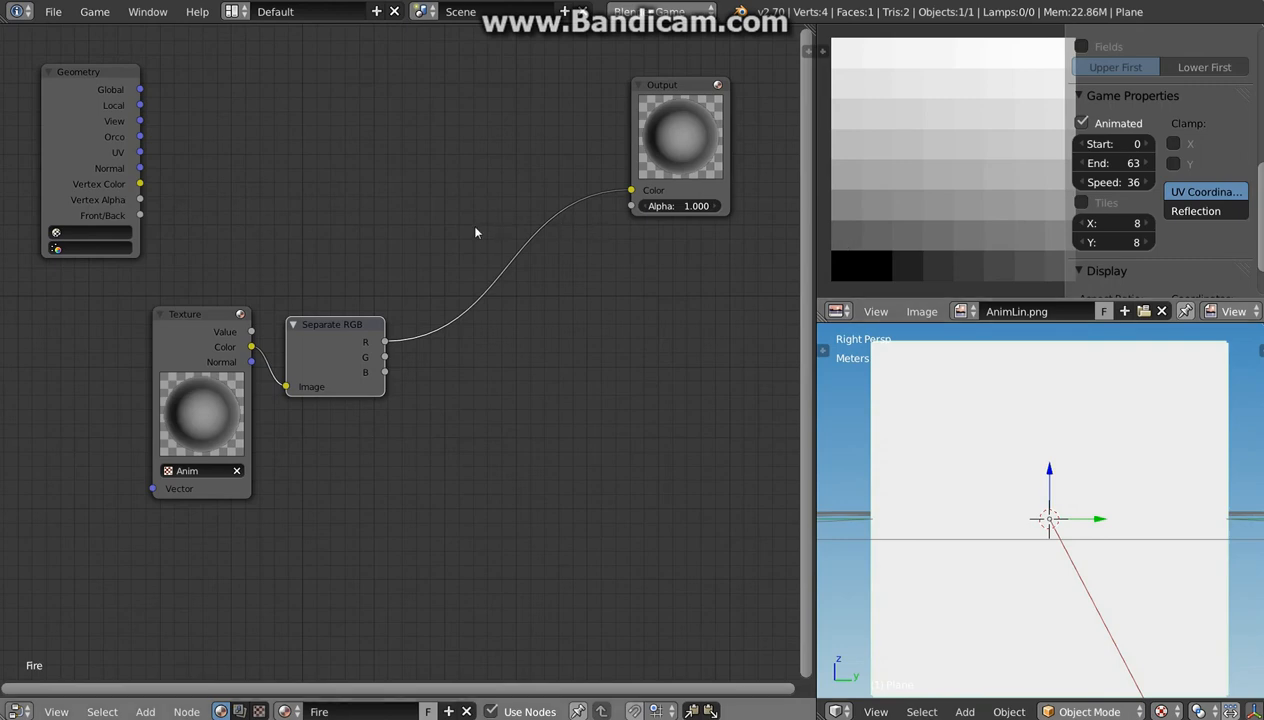
# Detach Separate RGB from the Output node and link the Geometry node's UV to the Output's Color instead
pyautogui.moveTo(321, 330); pyautogui.dragTo(319, 328)
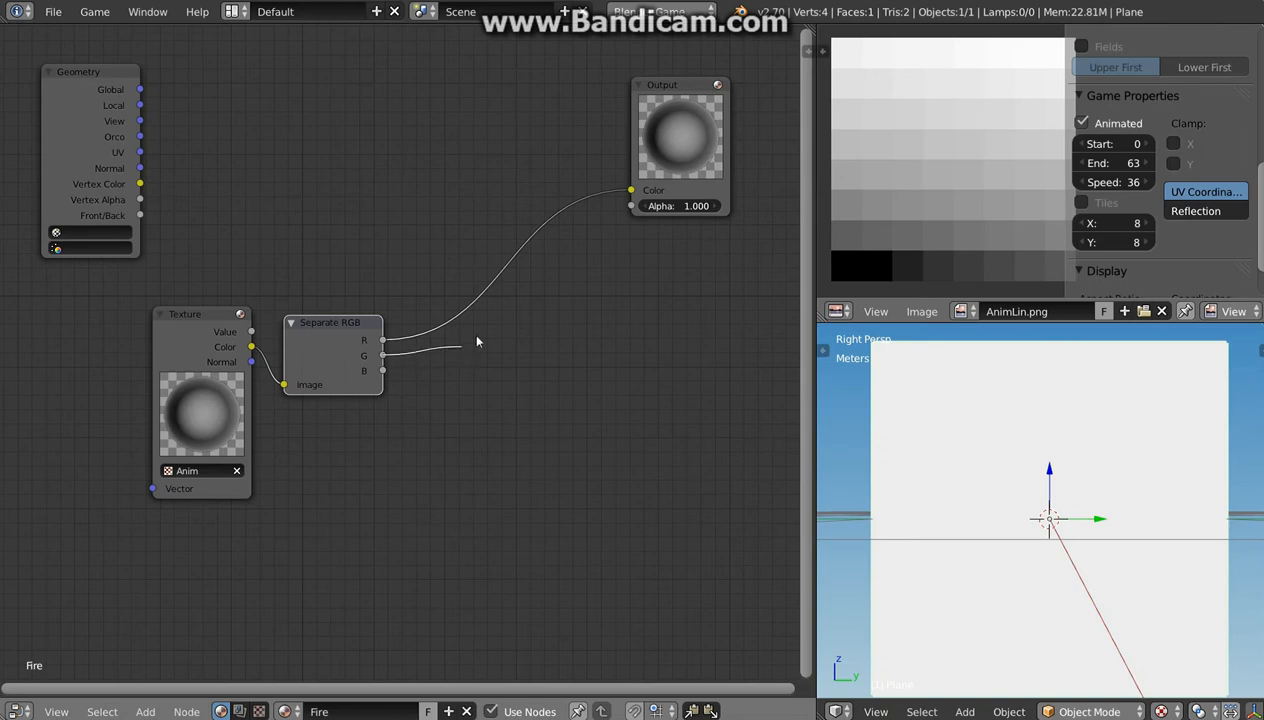
pyautogui.moveTo(477, 342); pyautogui.dragTo(475, 373)
pyautogui.moveTo(383, 355); pyautogui.dragTo(487, 369)
pyautogui.moveTo(630, 192); pyautogui.dragTo(434, 362)
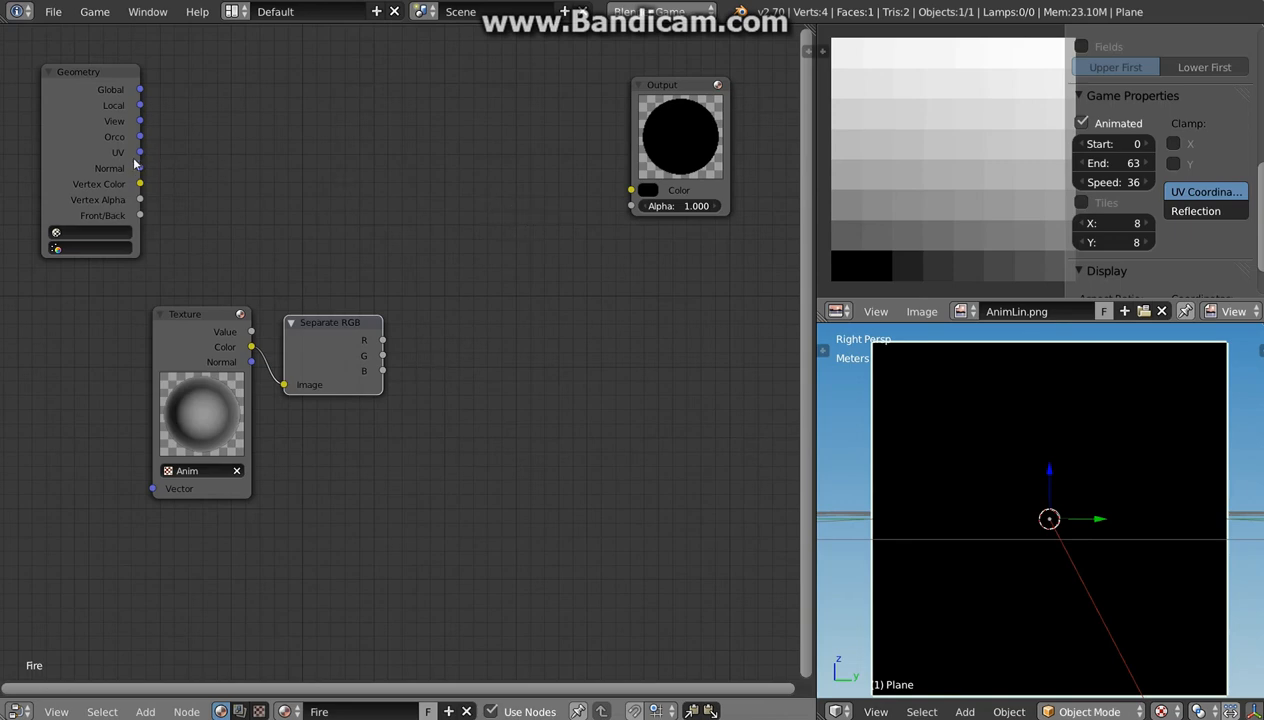
pyautogui.moveTo(140, 152); pyautogui.dragTo(630, 190)
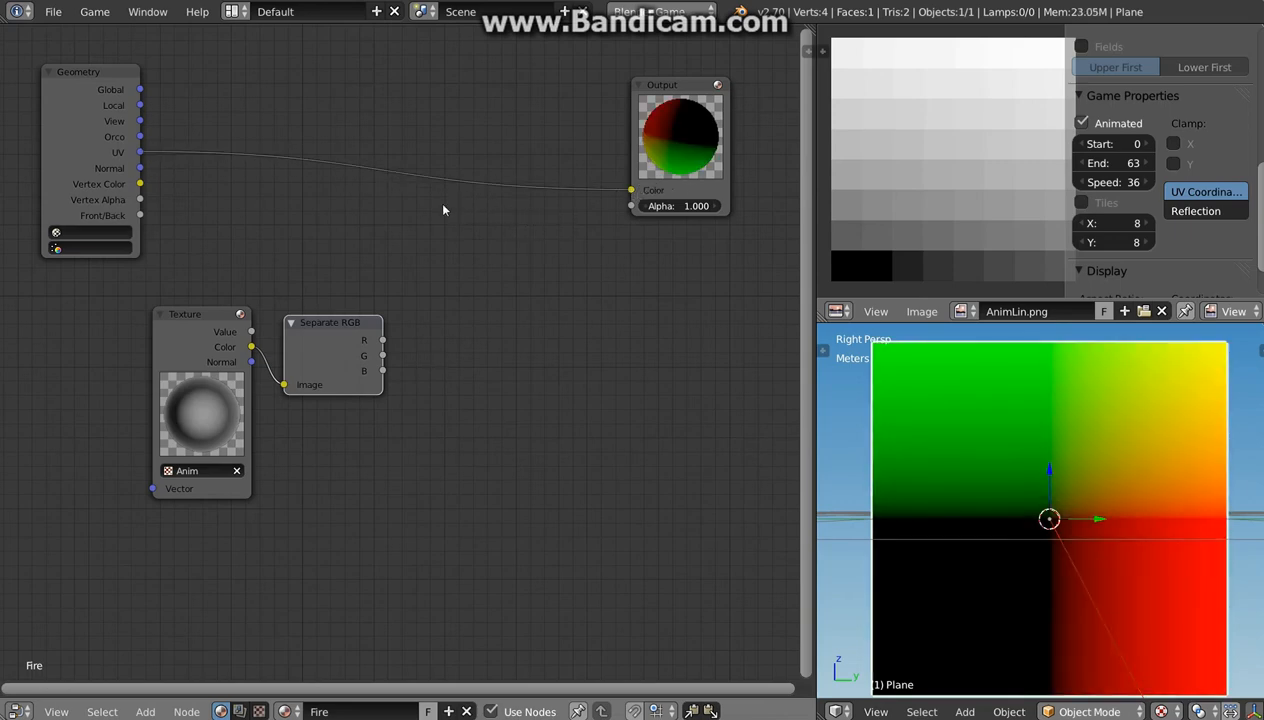
# Insert a Vector Math node set to Add into the link between Geometry UV and the Output
pyautogui.hotkey('shift', 'a')
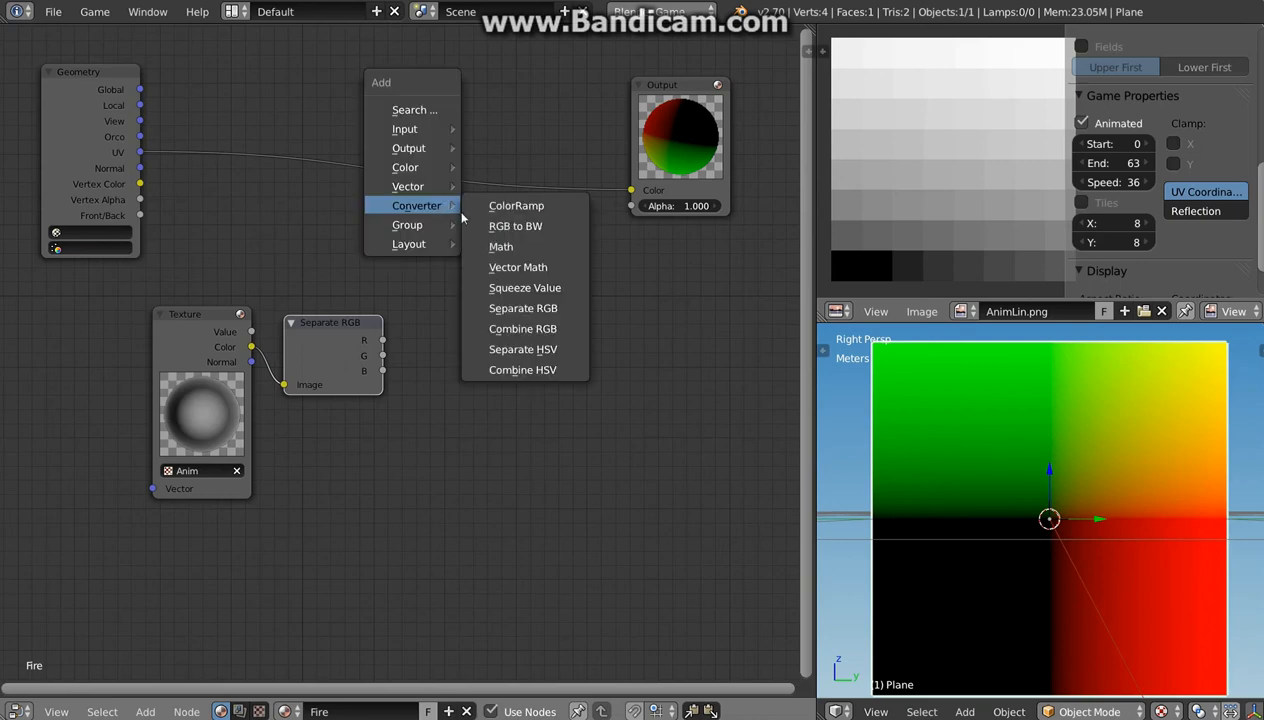
pyautogui.click(517, 270)
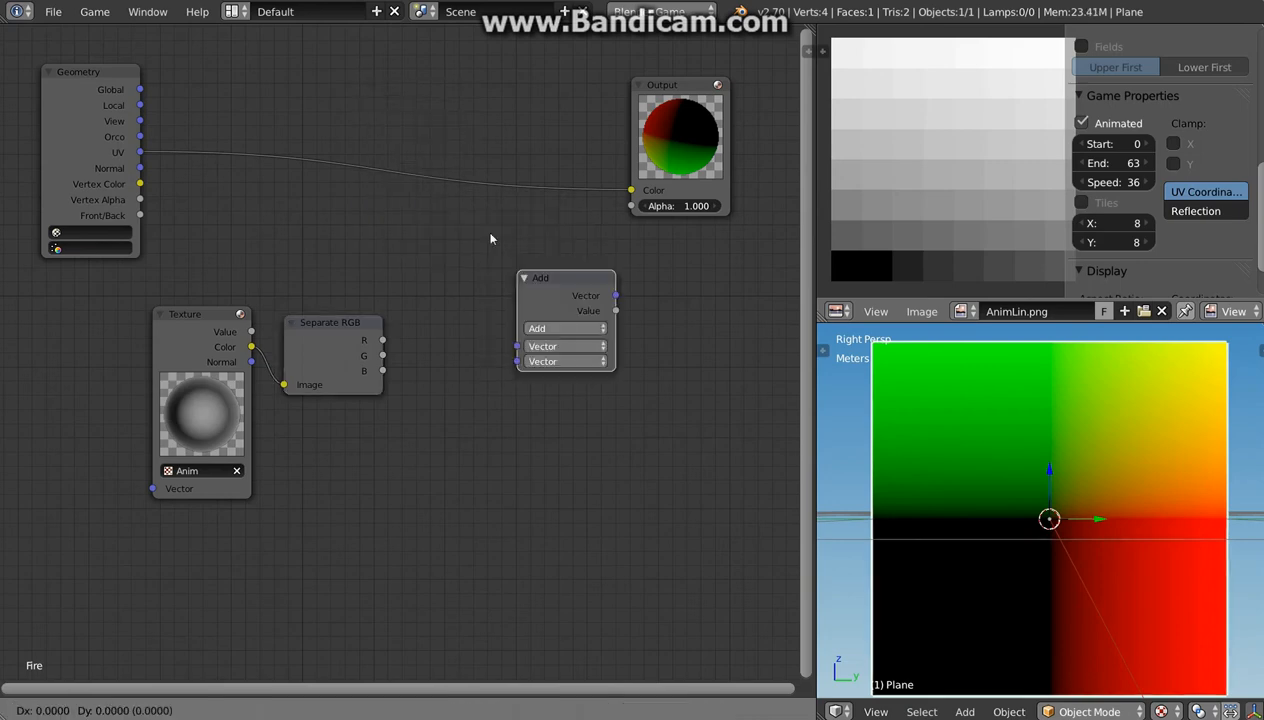
pyautogui.click(470, 156)
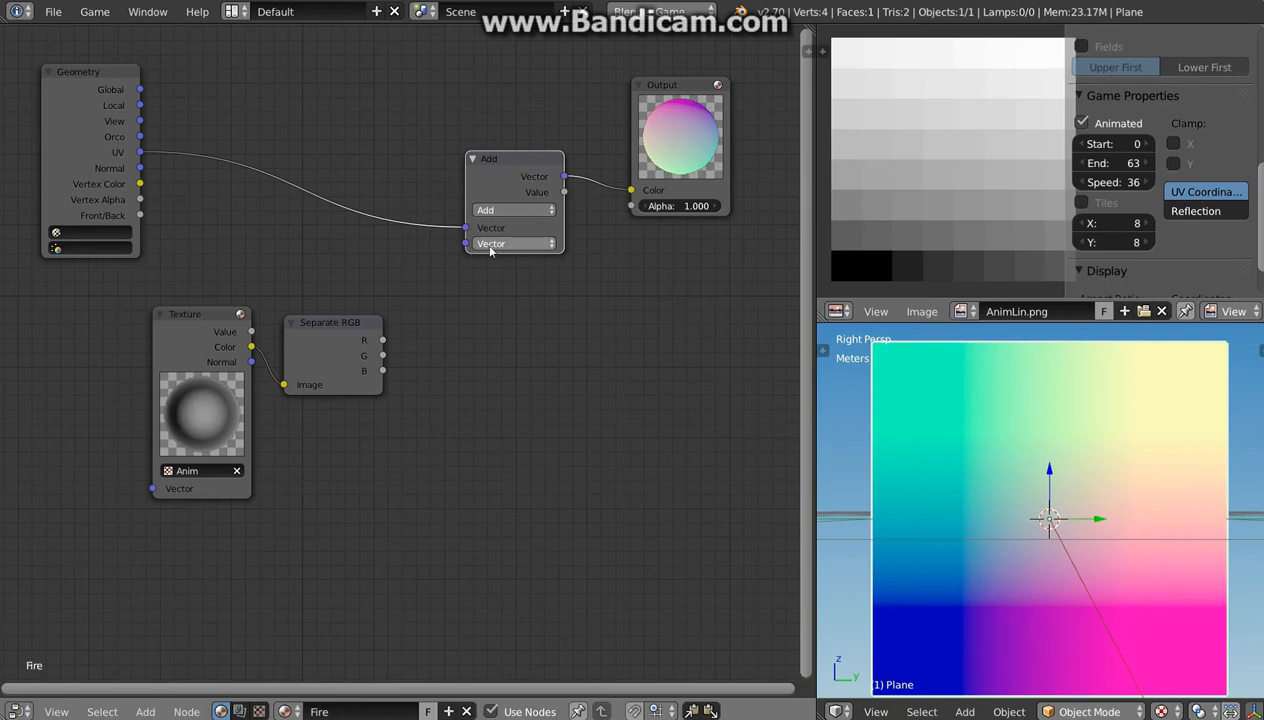
# Move the Texture node under the Geometry node and place Separate RGB close beside it to free up space
pyautogui.click(181, 333)
pyautogui.moveTo(199, 322); pyautogui.dragTo(84, 339)
pyautogui.click(291, 342)
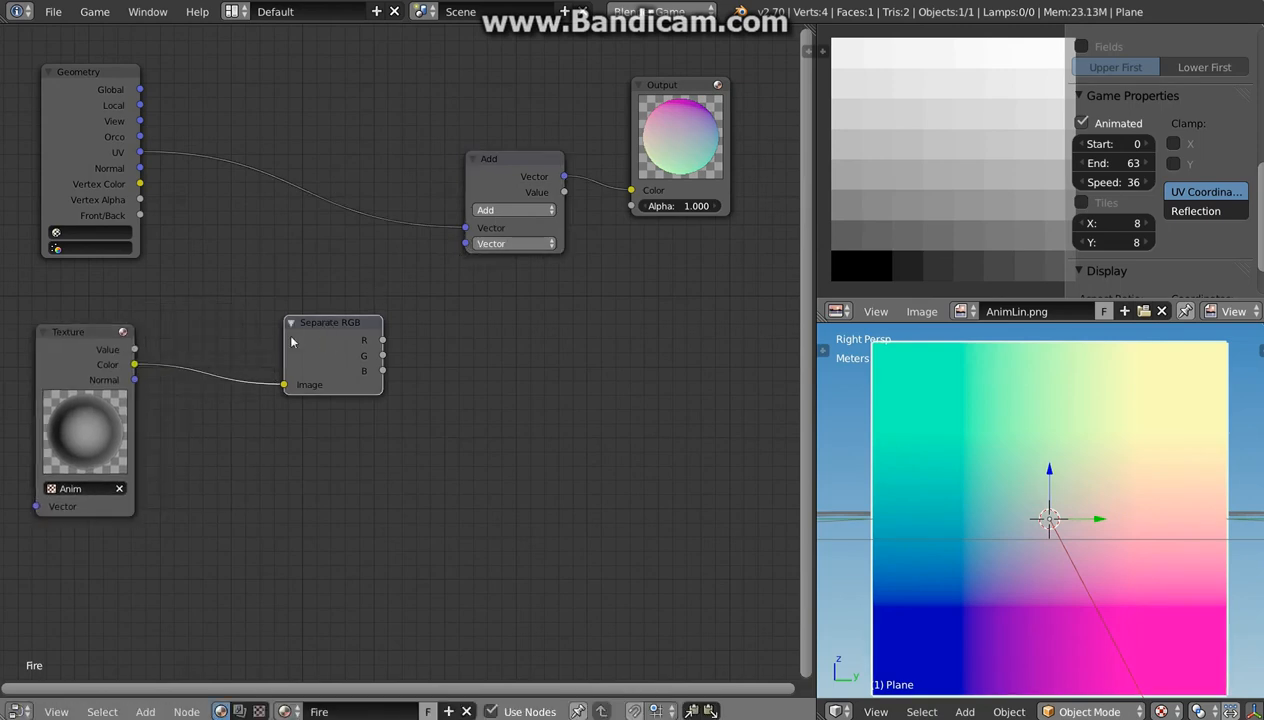
pyautogui.moveTo(291, 342); pyautogui.dragTo(178, 361)
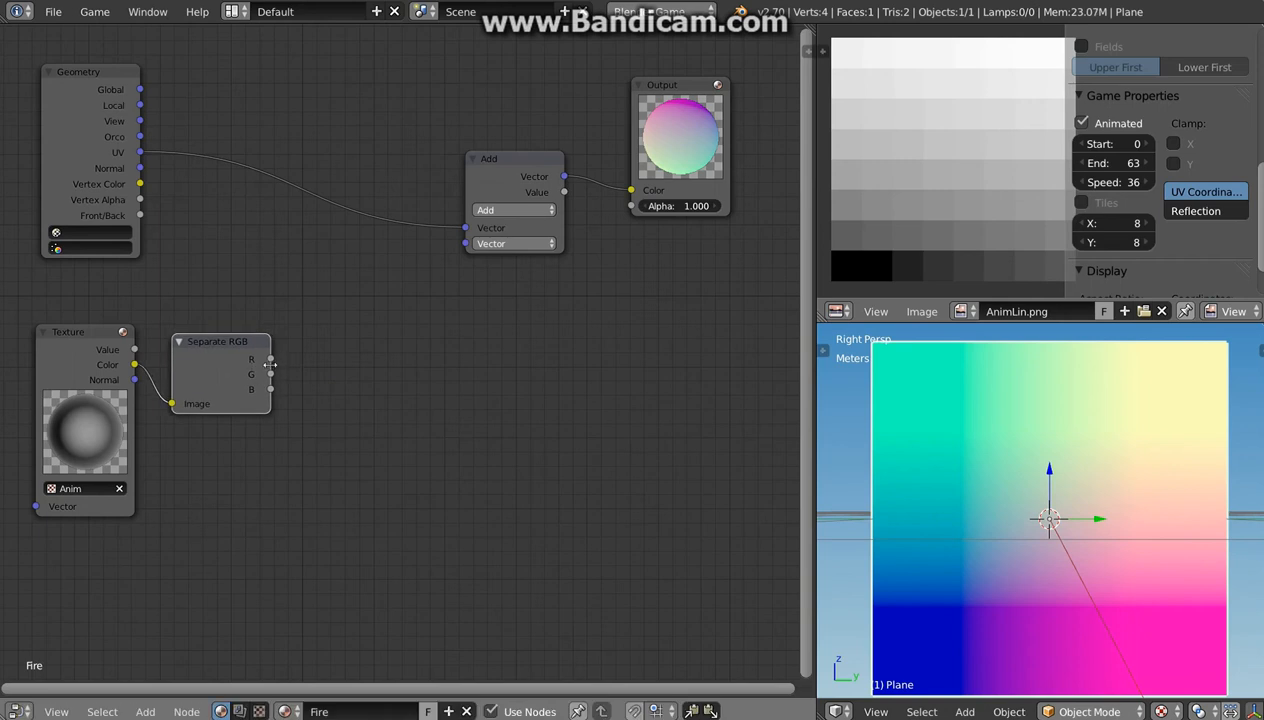
# Add a Combine RGB node beside Separate RGB and link the G output to its G input
pyautogui.hotkey('shift', 'a')
pyautogui.moveTo(268, 366)
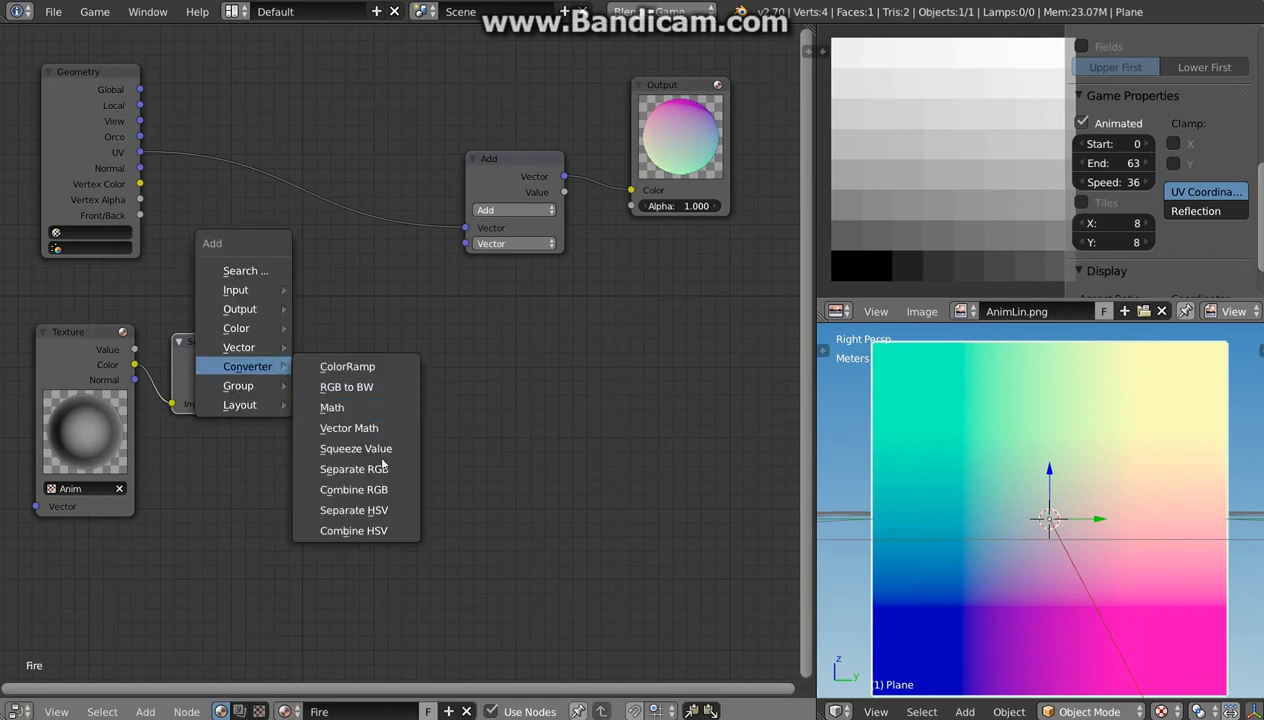
pyautogui.click(372, 490)
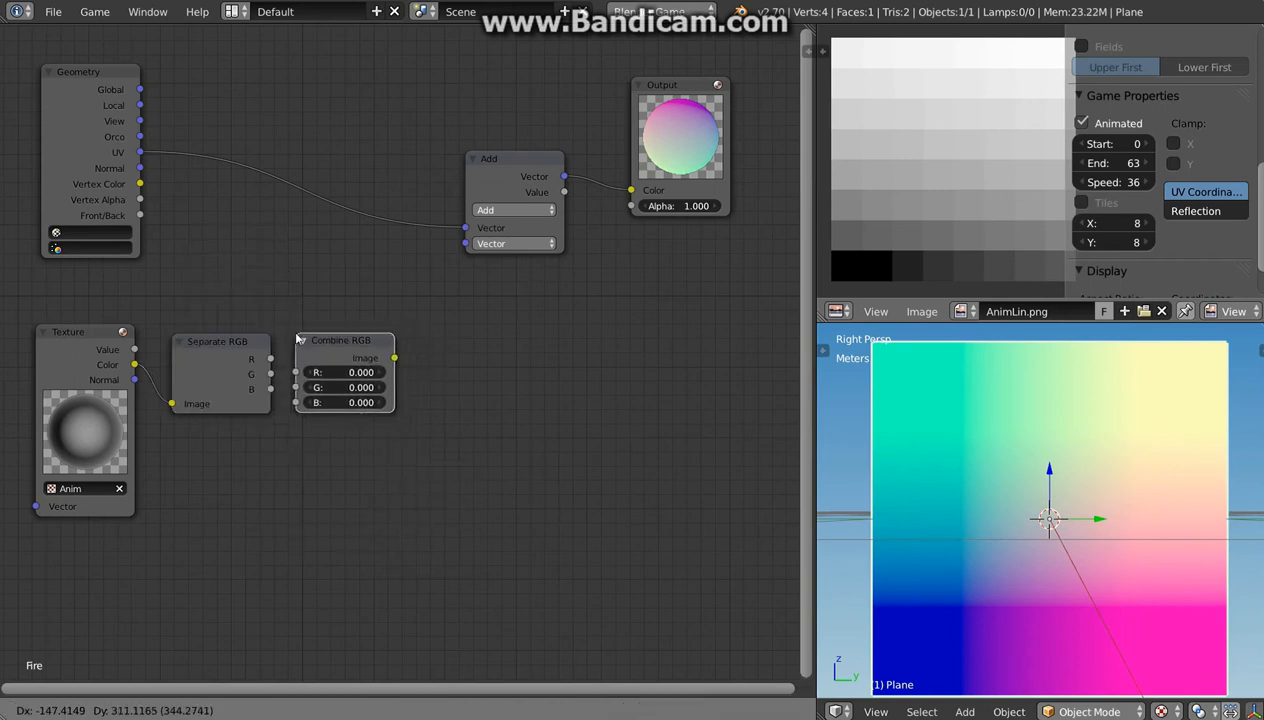
pyautogui.click(300, 330)
pyautogui.moveTo(269, 378); pyautogui.dragTo(296, 387)
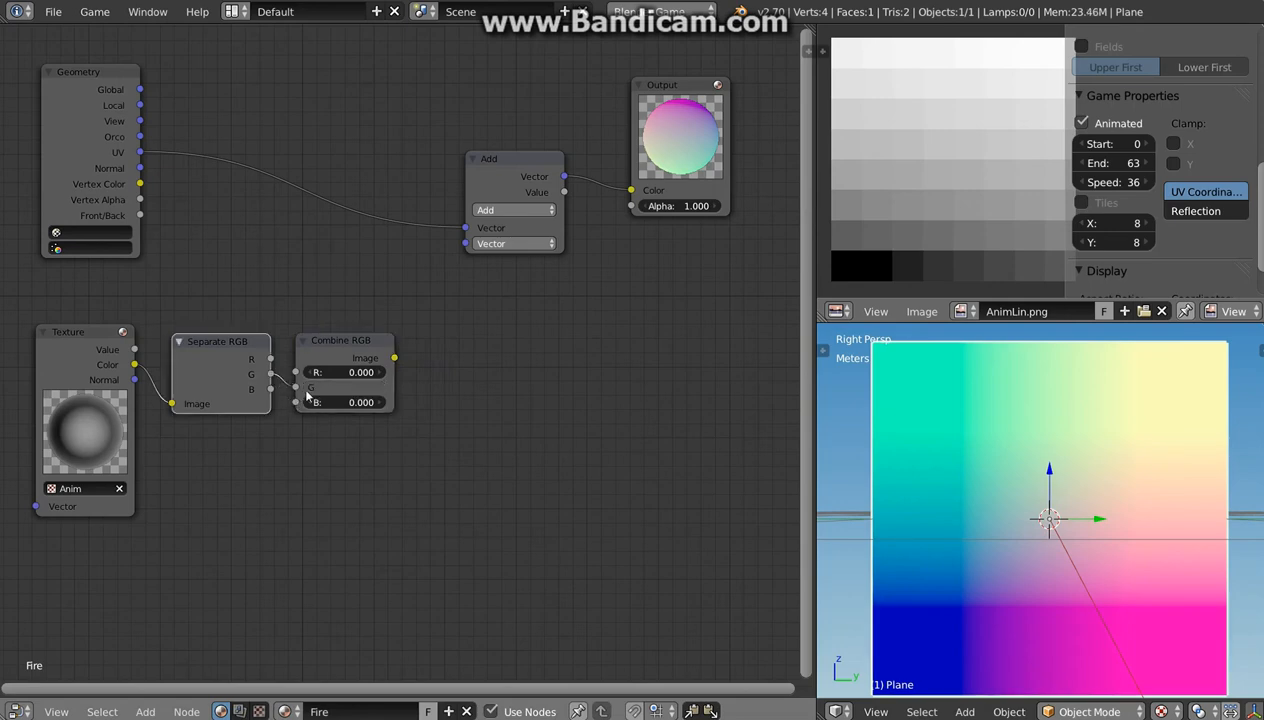
# Reposition Combine RGB, link its Image to the Add node's second Vector, and run the game engine preview
pyautogui.moveTo(346, 350); pyautogui.dragTo(363, 329)
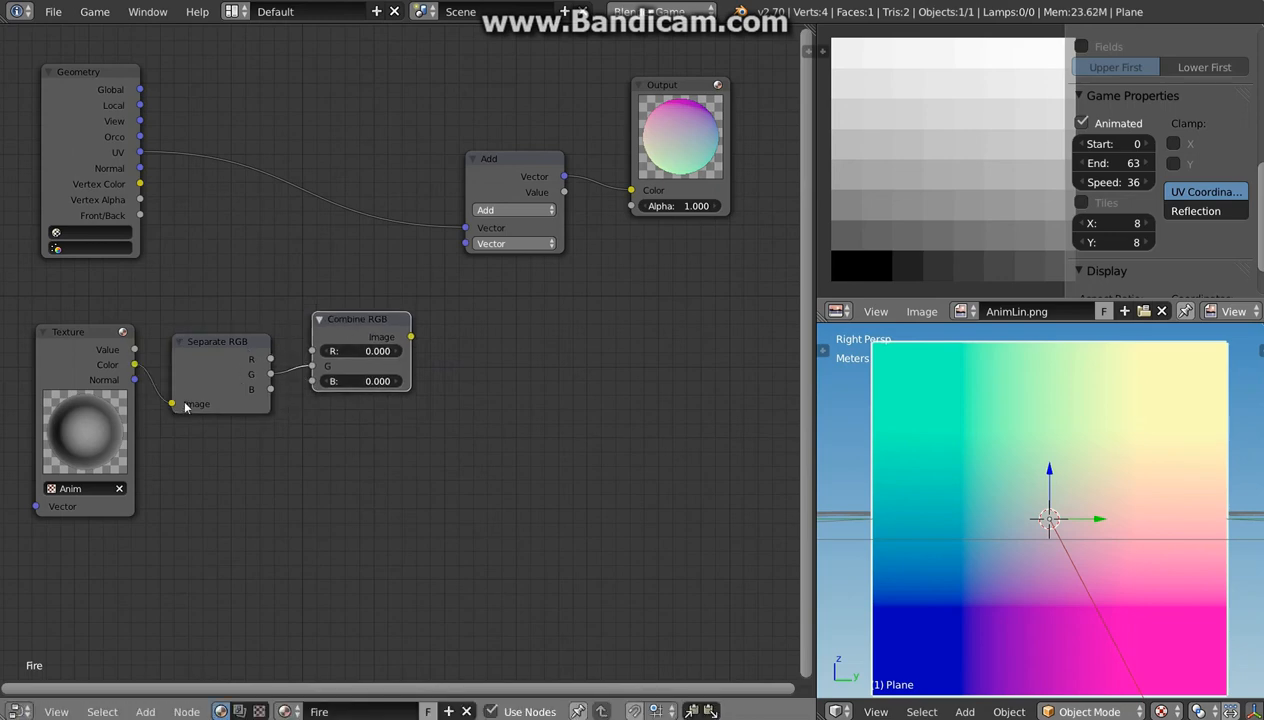
pyautogui.moveTo(362, 320); pyautogui.dragTo(348, 307)
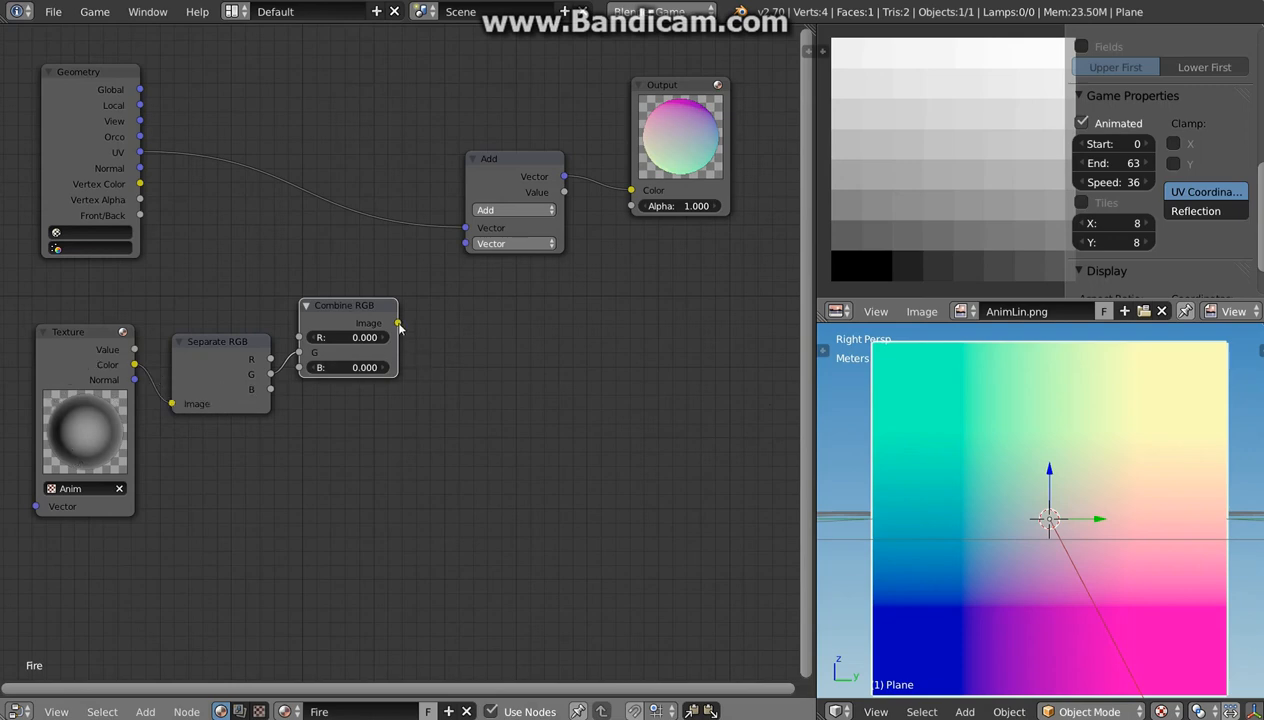
pyautogui.moveTo(398, 323); pyautogui.dragTo(471, 248)
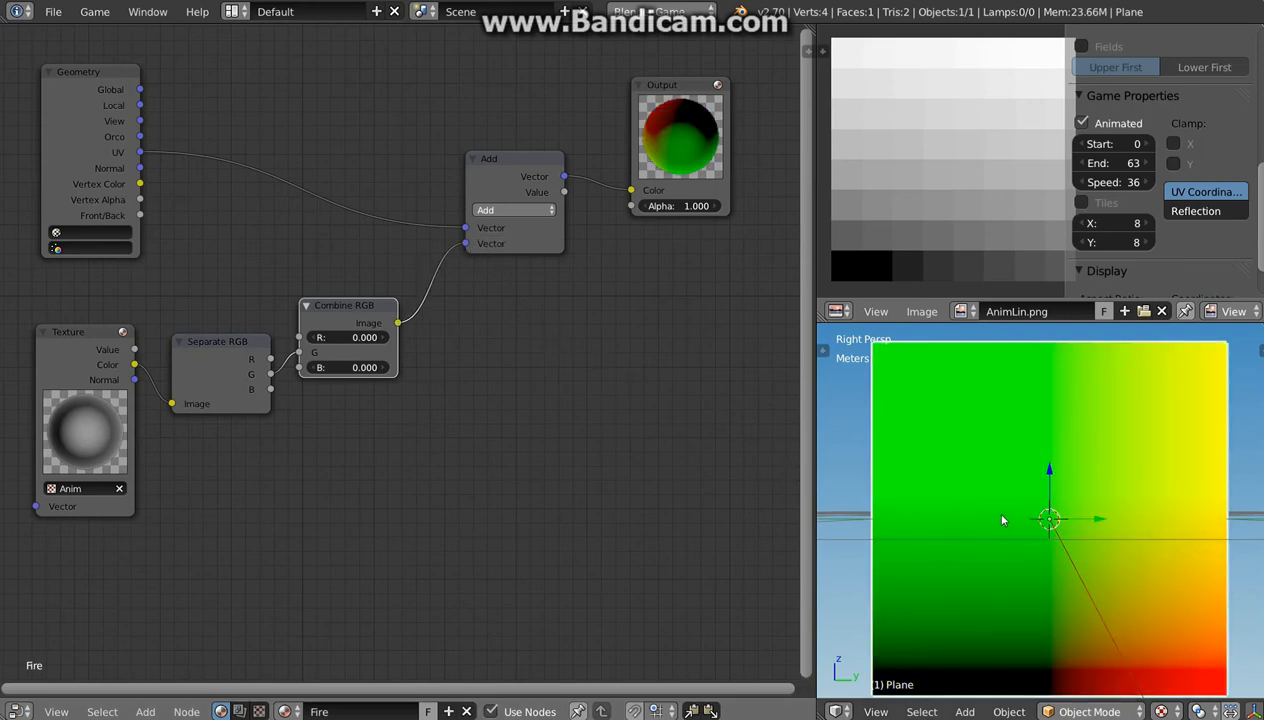
pyautogui.press('p')
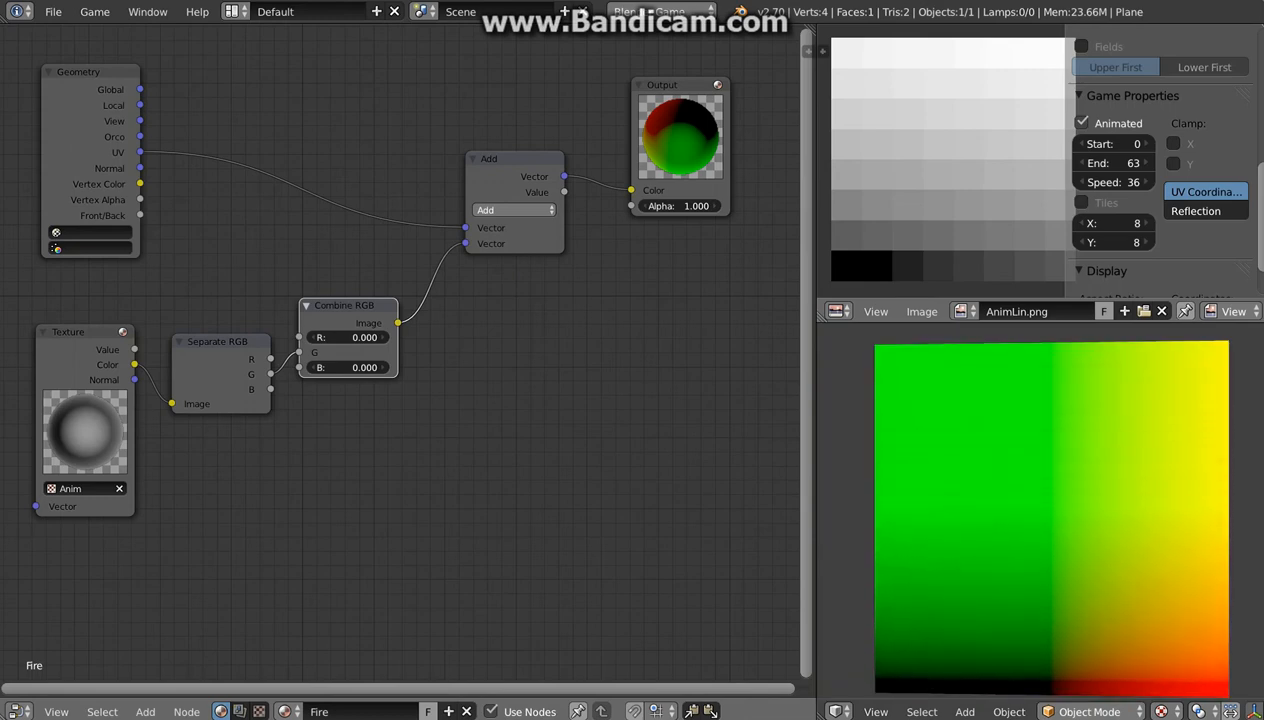
# Stop the game preview and spread Separate RGB and Combine RGB apart to open a gap between them
pyautogui.press('Escape')
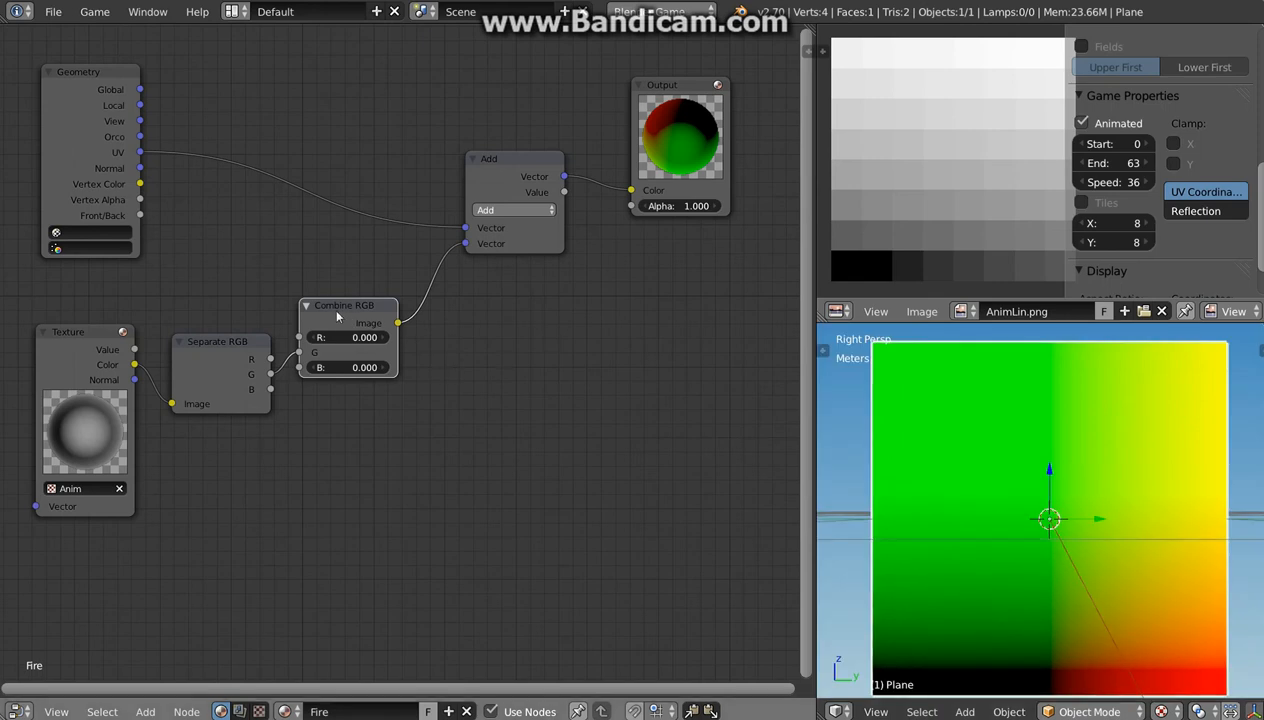
pyautogui.moveTo(340, 311); pyautogui.dragTo(435, 350)
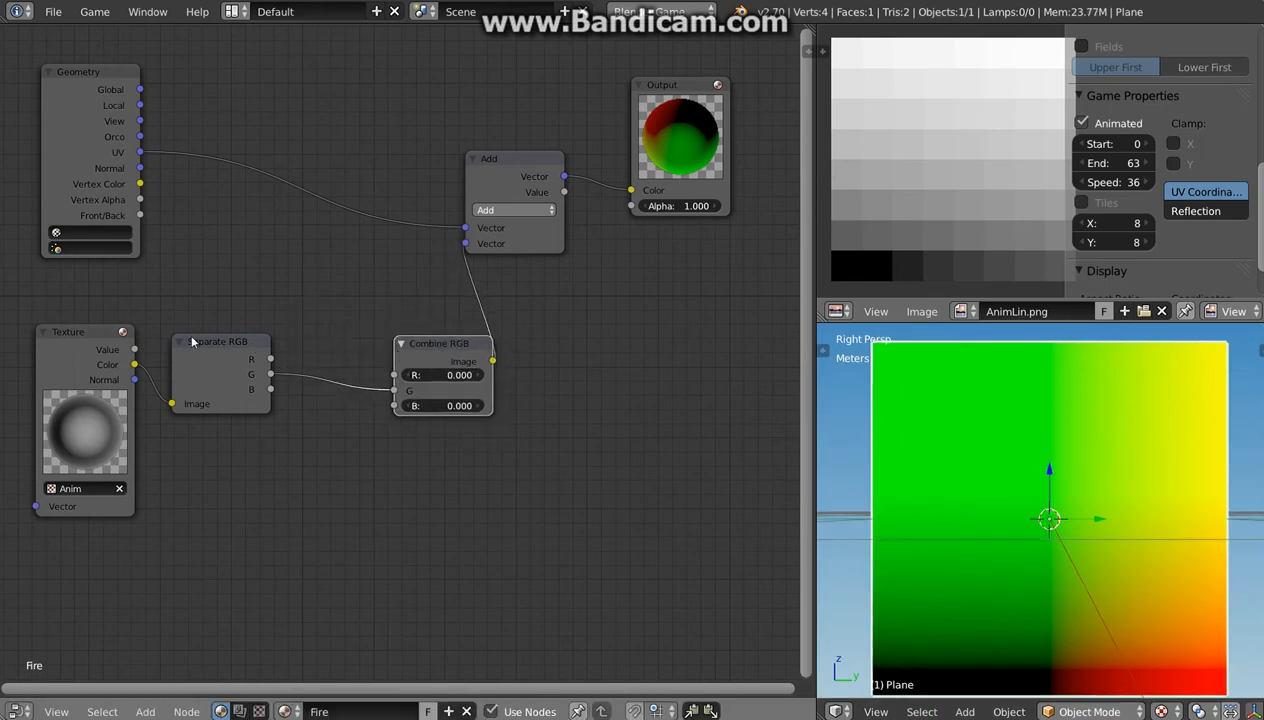
pyautogui.moveTo(192, 342); pyautogui.dragTo(175, 352)
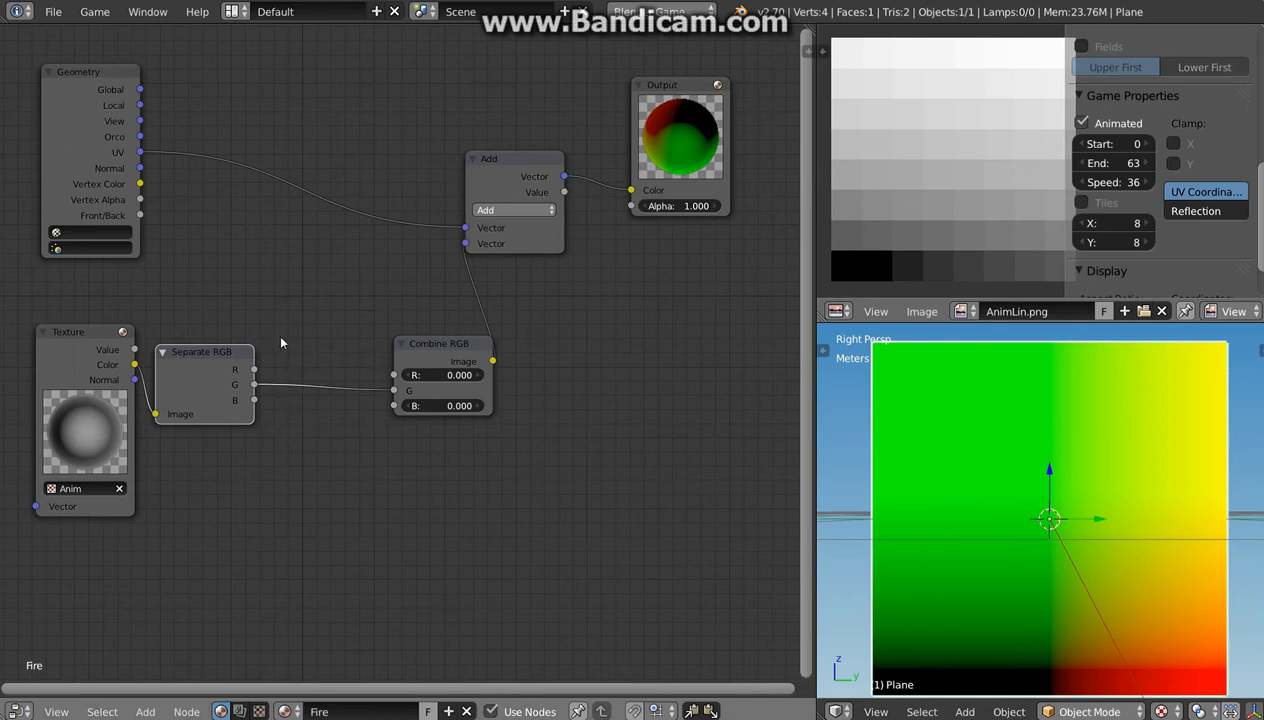
# Insert a Math node into the link between Separate RGB's G output and Combine RGB's G input, set to Multiply
pyautogui.hotkey('shift', 'a')
pyautogui.click(340, 374)
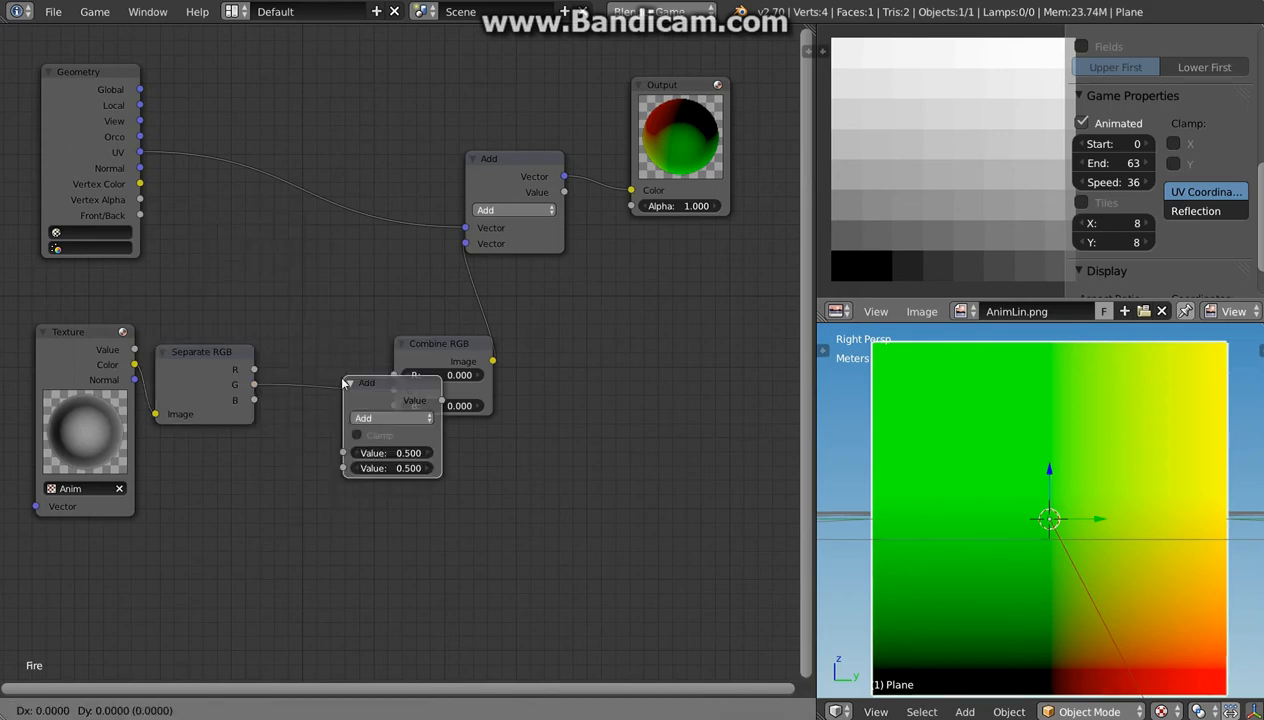
pyautogui.click(284, 342)
pyautogui.click(315, 377)
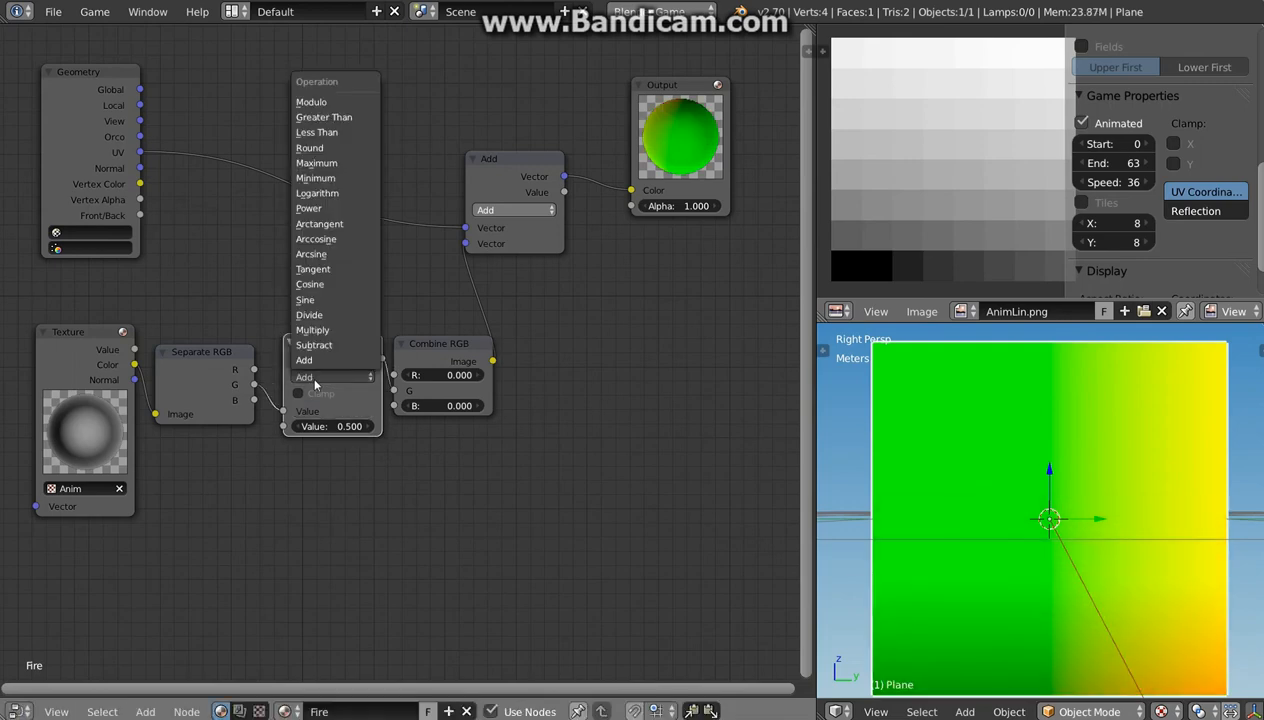
pyautogui.click(312, 330)
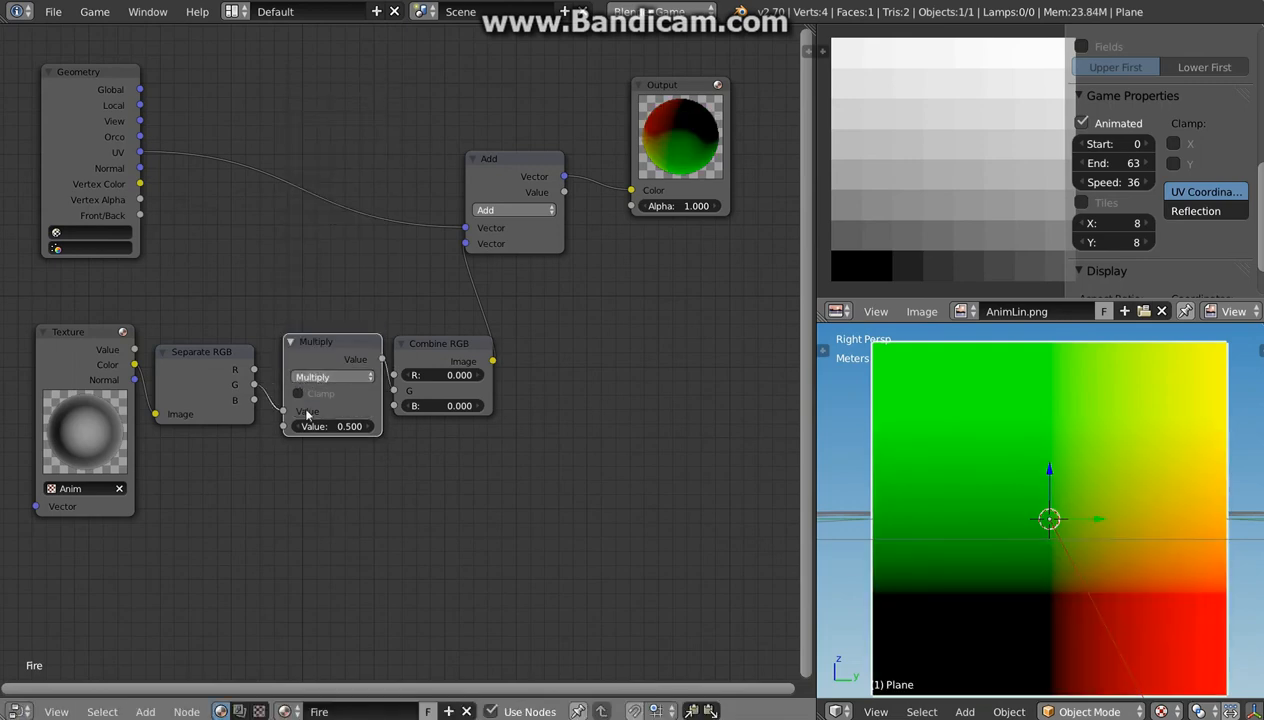
# Set the Multiply node's second Value to 2 and preview the animation in the game engine
pyautogui.click(345, 427)
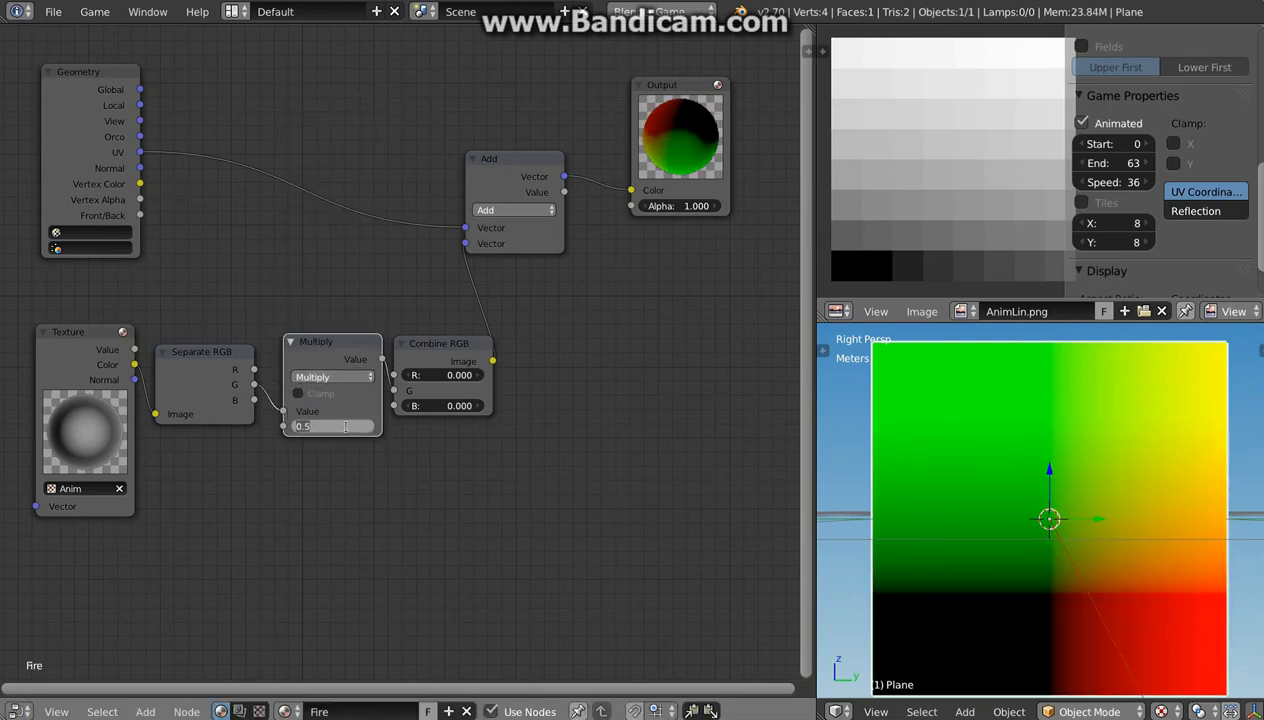
pyautogui.write('2')
pyautogui.press('Return')
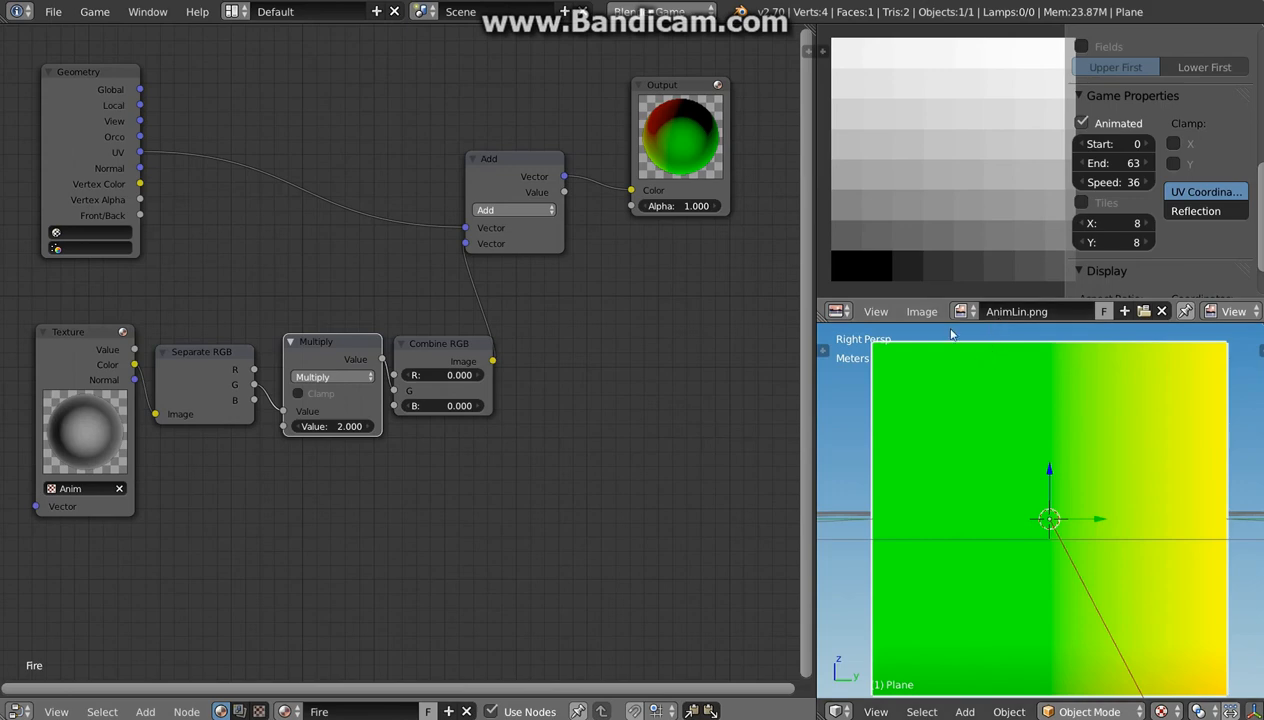
pyautogui.press('p')
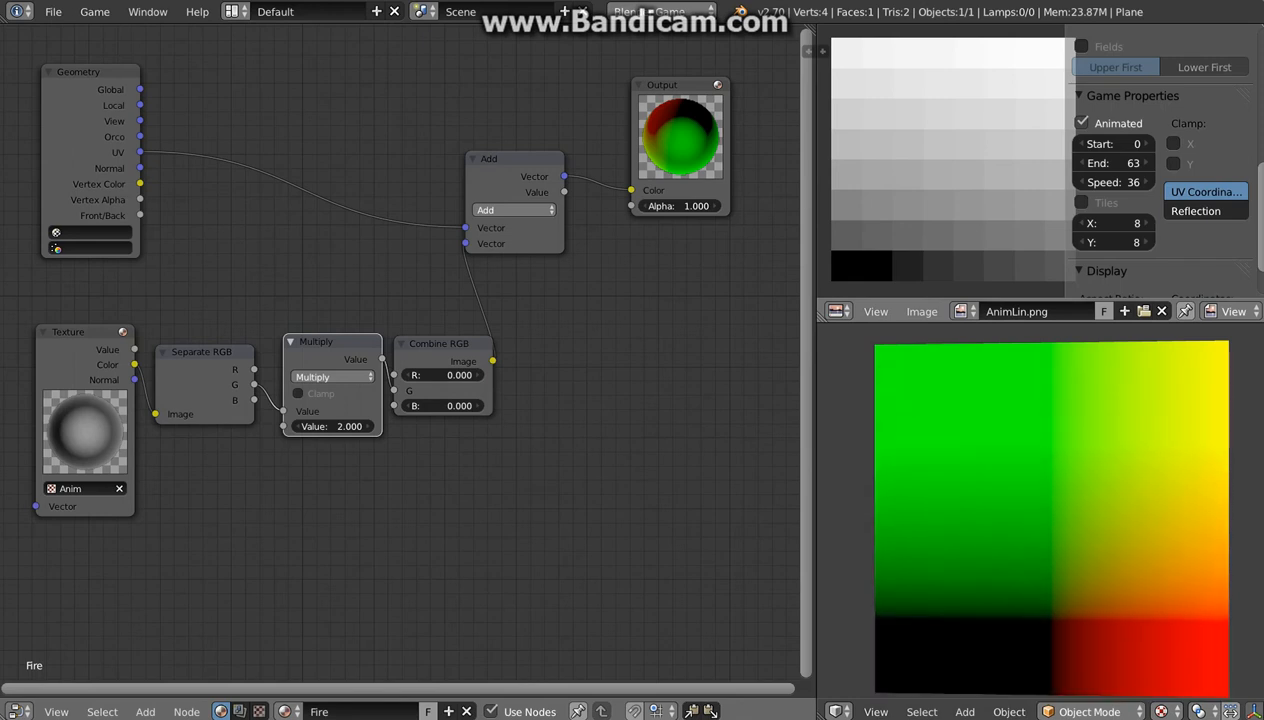
pyautogui.press('Escape')
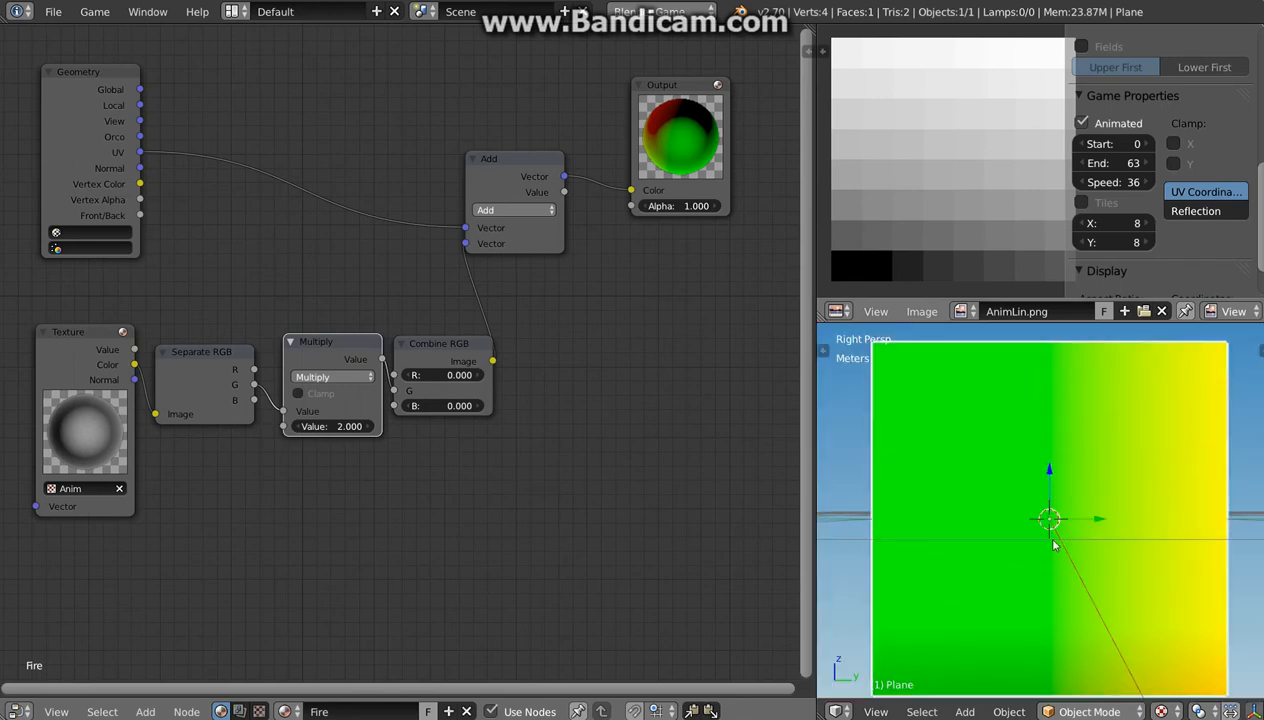
pyautogui.scroll(-2, 1040, 520)
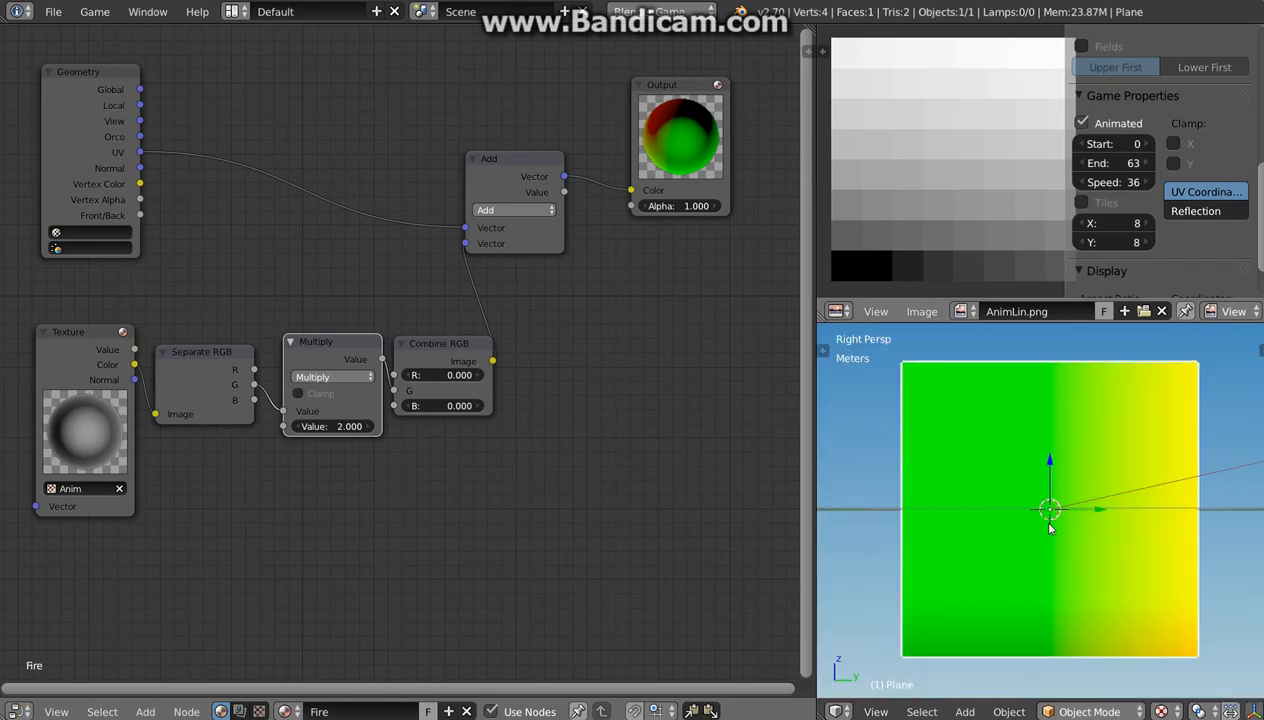
pyautogui.moveTo(1040, 515); pyautogui.dragTo(1053, 515, button='middle')
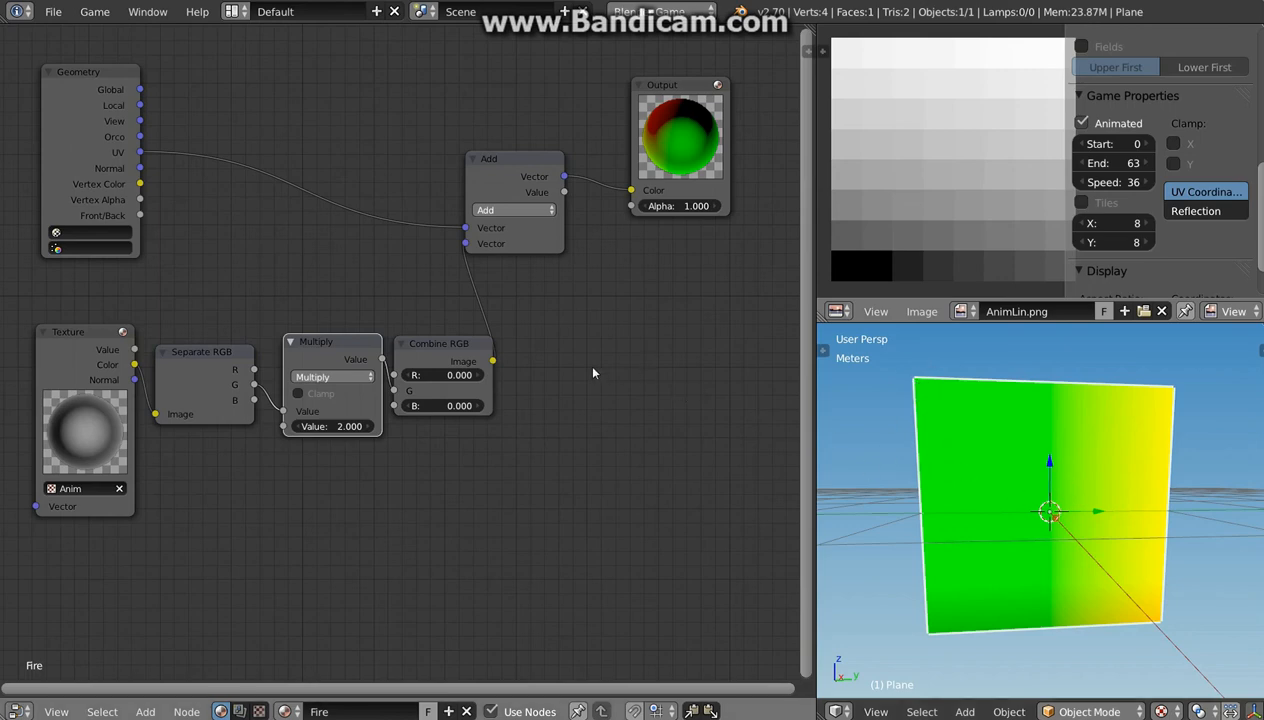
# Move the Output node farther from Add and place a new Texture node beneath the Output
pyautogui.moveTo(509, 173); pyautogui.dragTo(520, 173)
pyautogui.moveTo(679, 98); pyautogui.dragTo(750, 98)
pyautogui.moveTo(661, 317); pyautogui.dragTo(465, 303, button='middle')
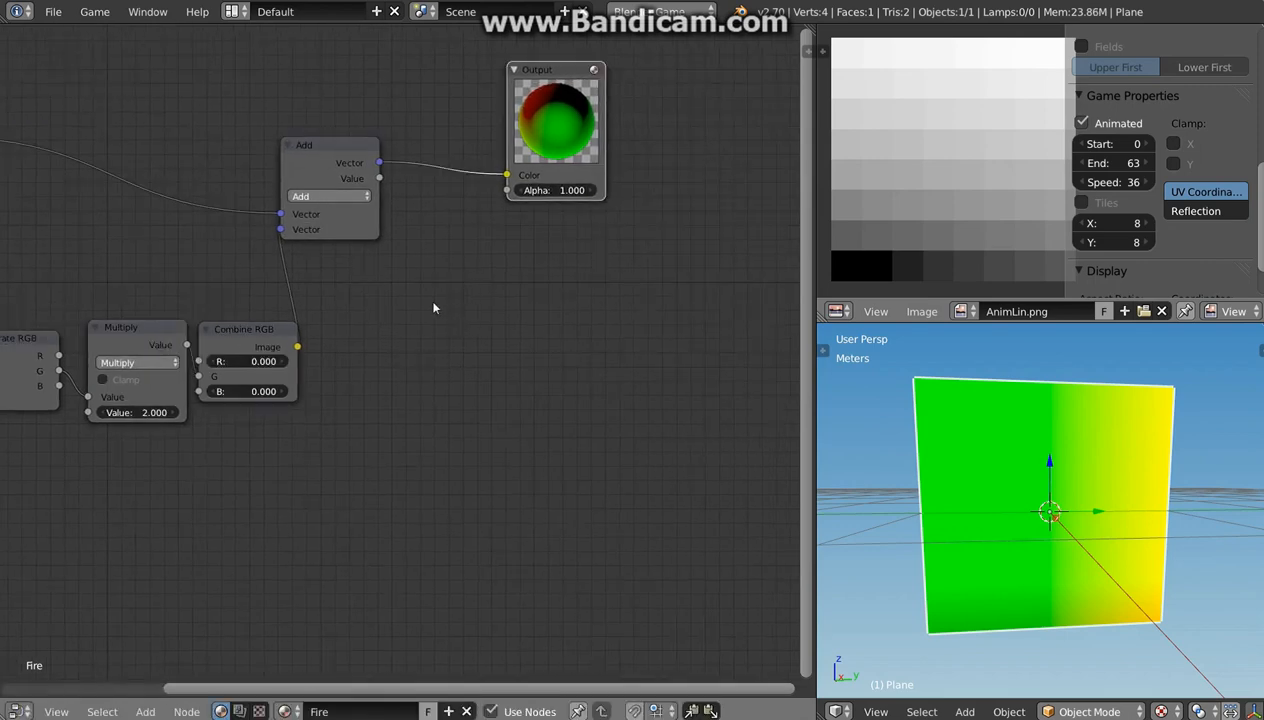
pyautogui.hotkey('shift', 'a')
pyautogui.moveTo(412, 314)
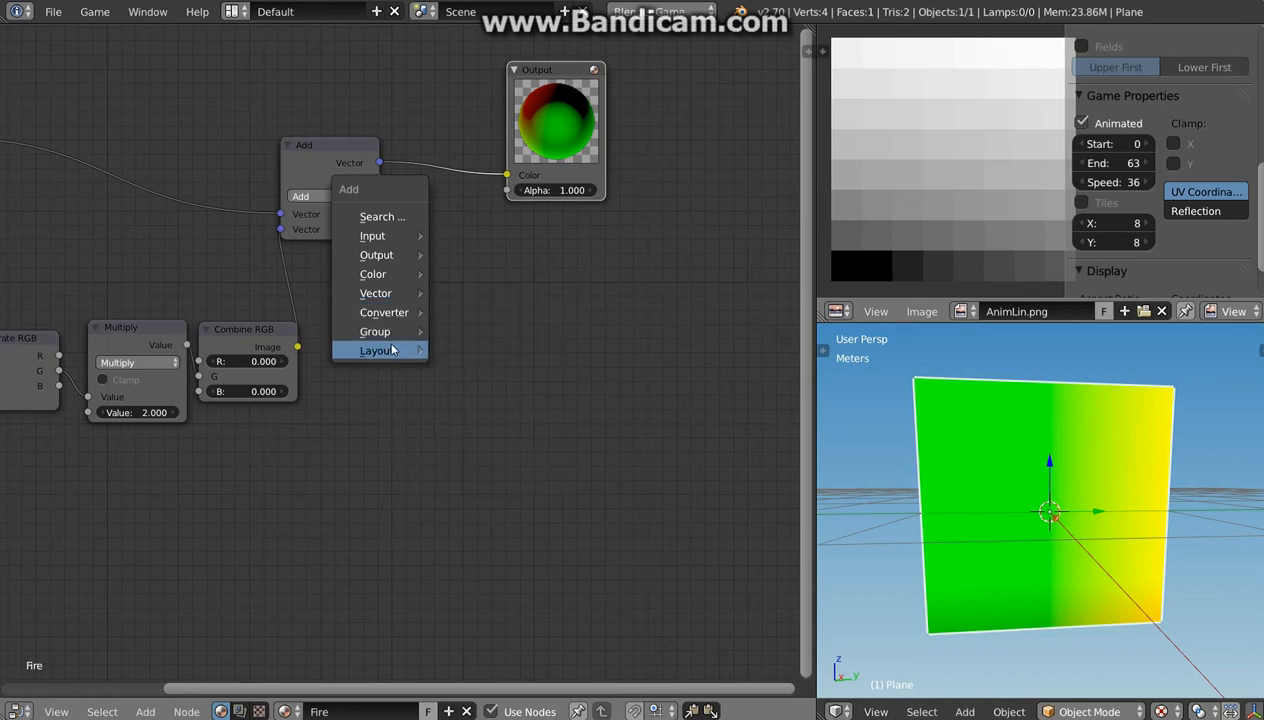
pyautogui.moveTo(399, 246)
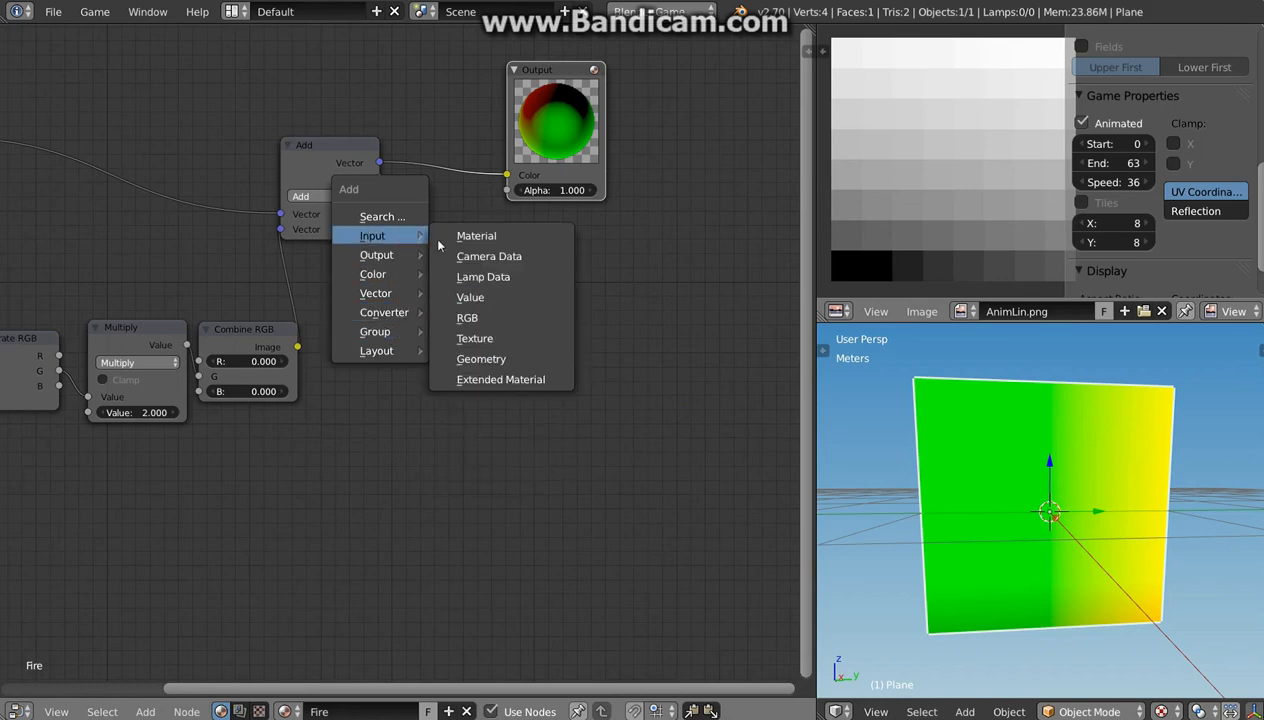
pyautogui.click(490, 334)
pyautogui.click(371, 195)
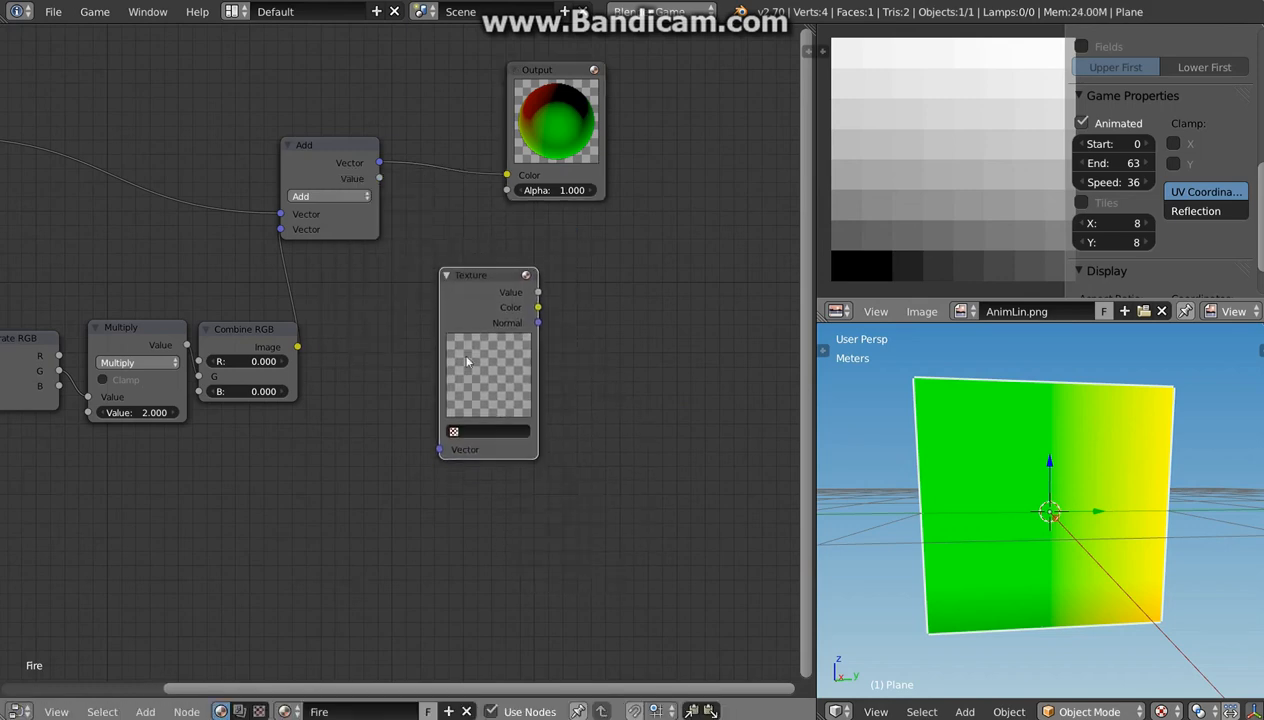
# Load the Noise texture in the new Texture node and link Add's Vector output to its Vector input
pyautogui.click(490, 431)
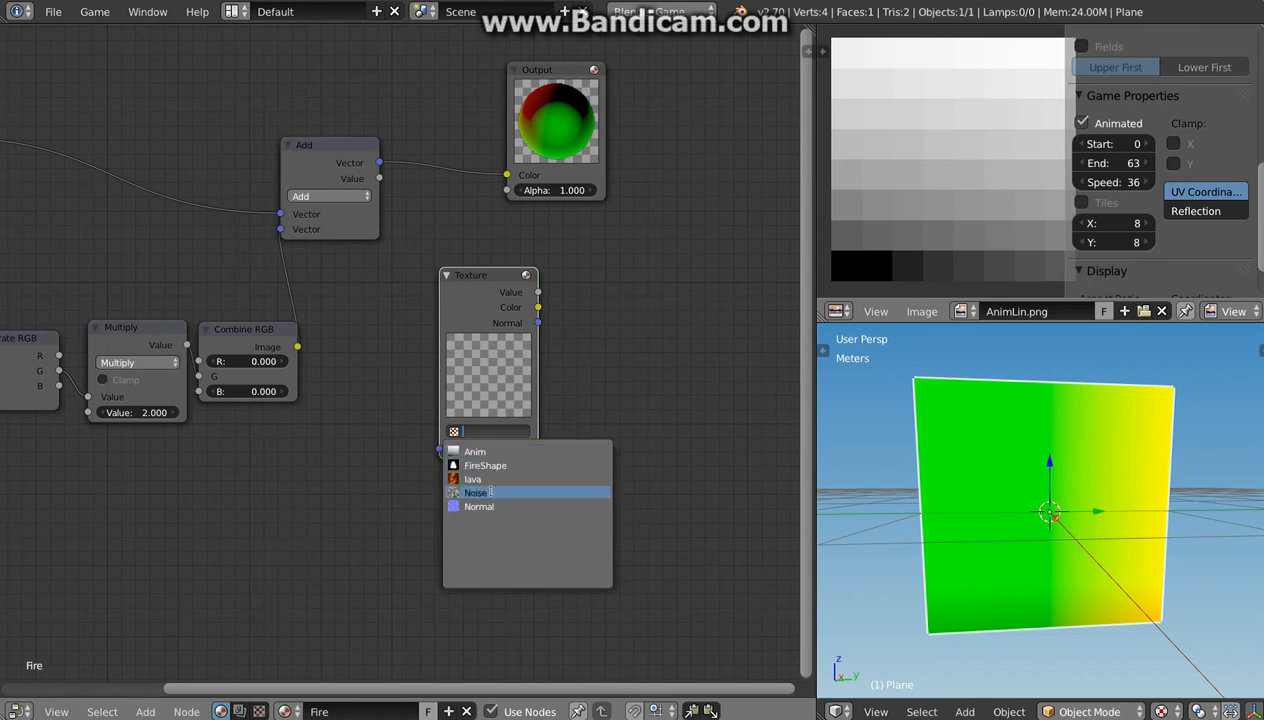
pyautogui.click(488, 493)
pyautogui.moveTo(455, 273); pyautogui.dragTo(457, 269)
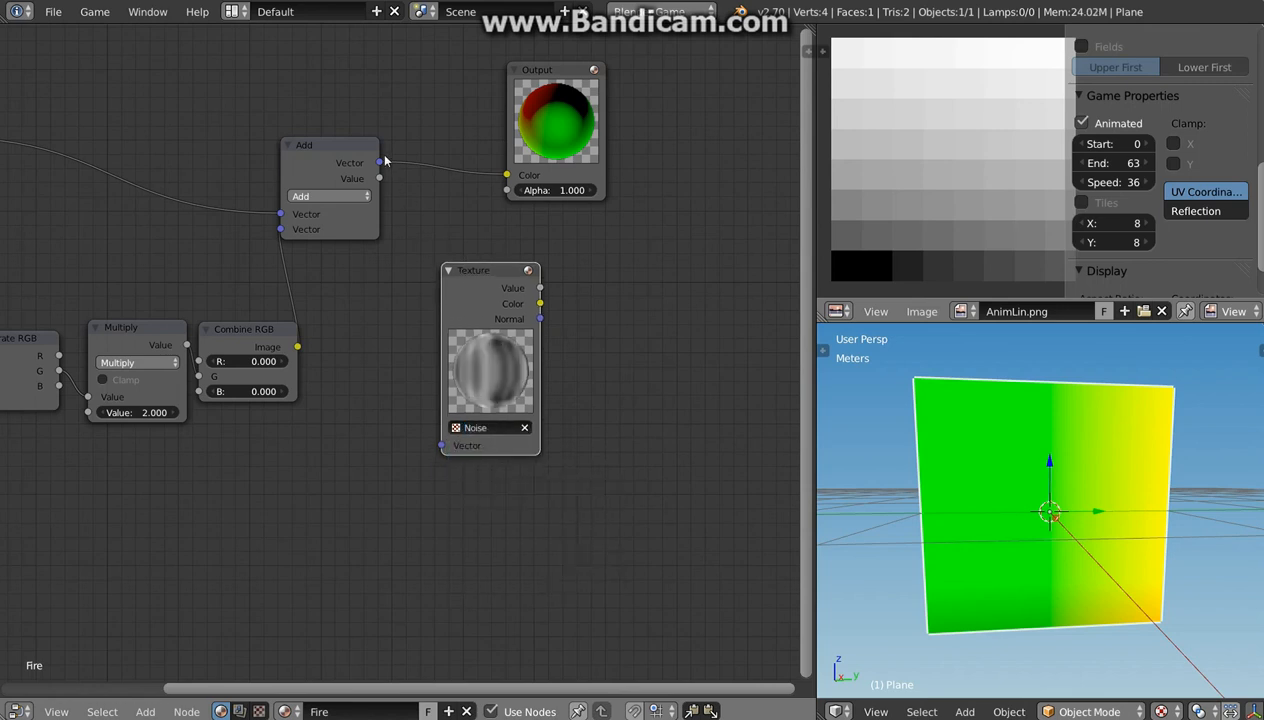
pyautogui.moveTo(379, 163); pyautogui.dragTo(440, 448)
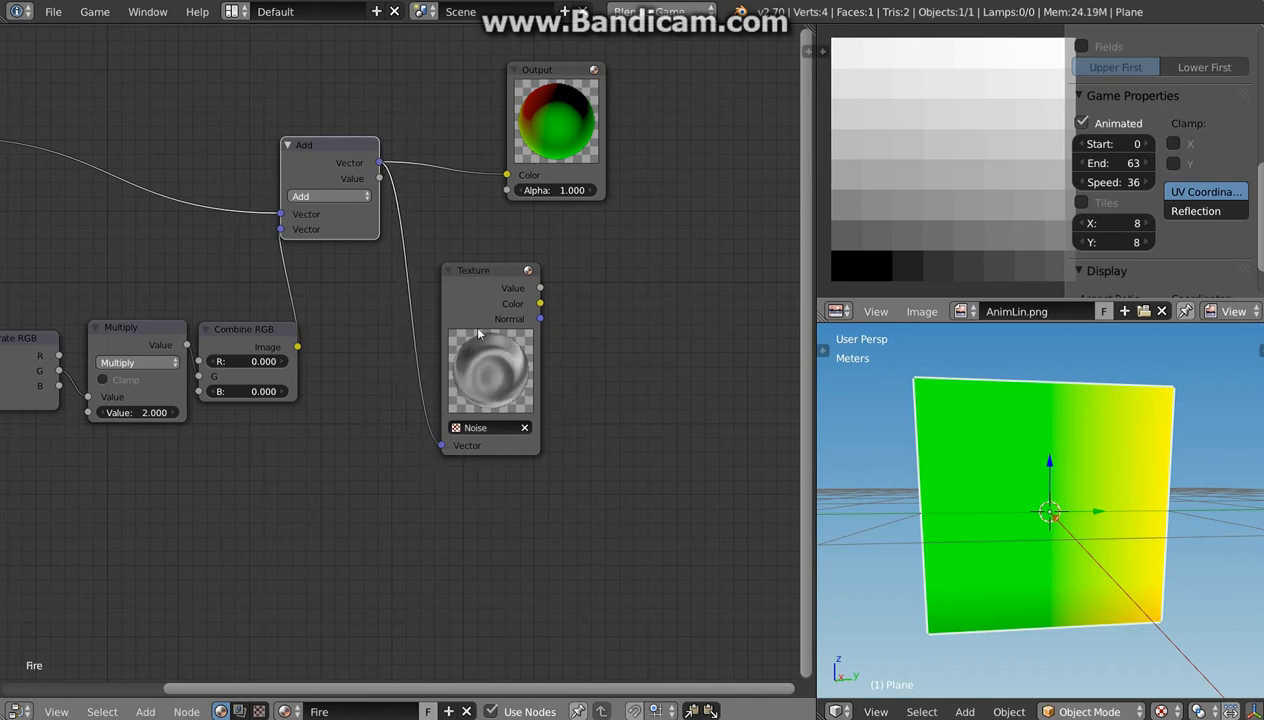
# Link the Noise texture's Color to the Output's Color and preview the scrolling noise in the game engine
pyautogui.moveTo(314, 280); pyautogui.dragTo(480, 219, button='middle')
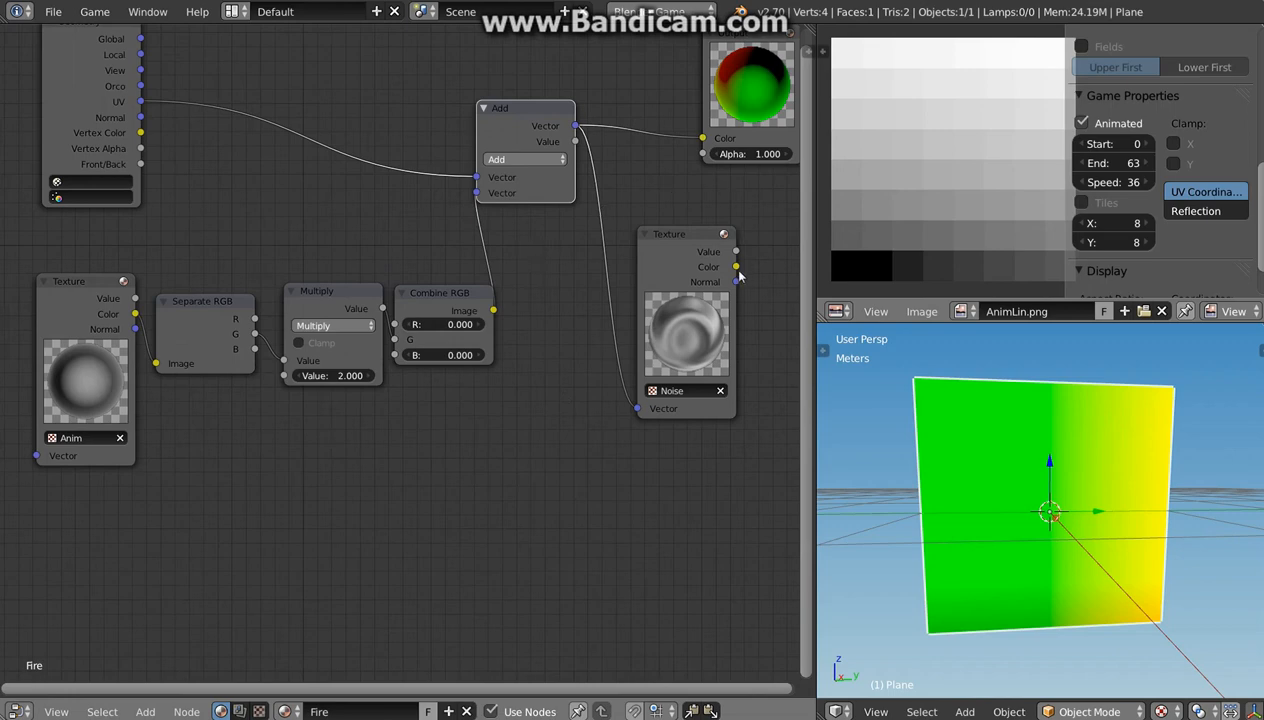
pyautogui.moveTo(735, 268); pyautogui.dragTo(704, 142)
pyautogui.press('p')
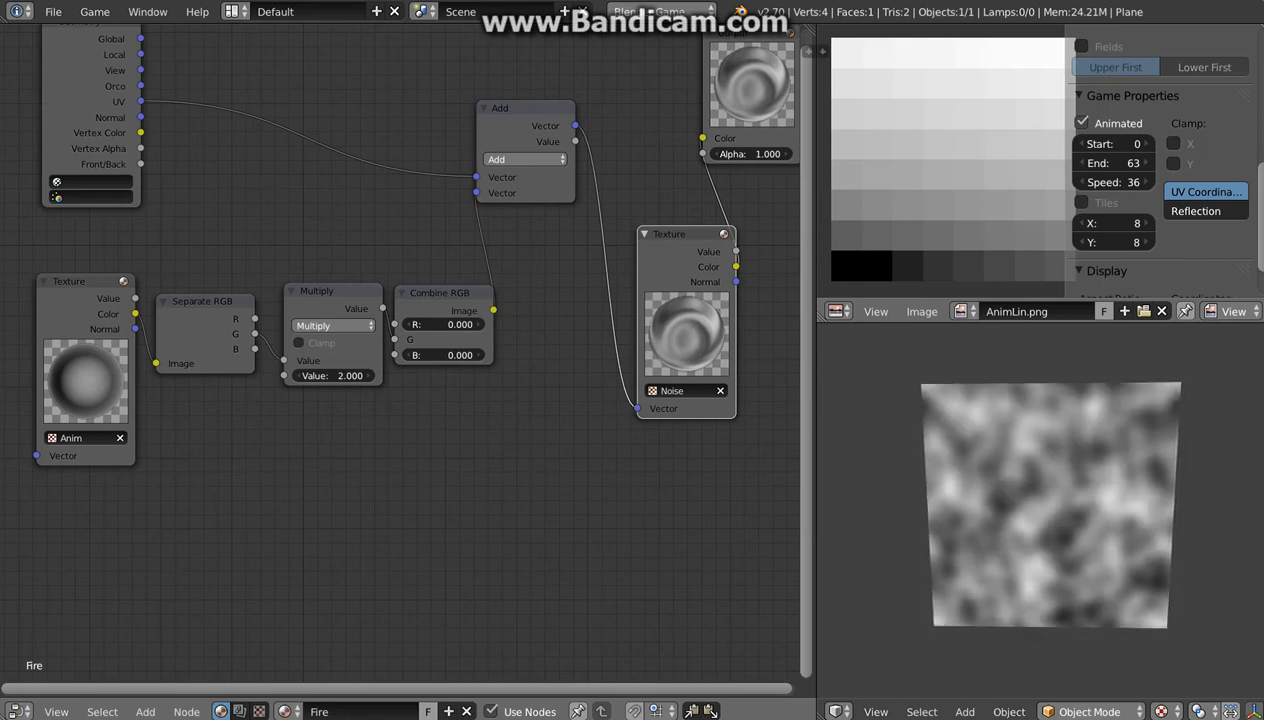
pyautogui.press('Escape')
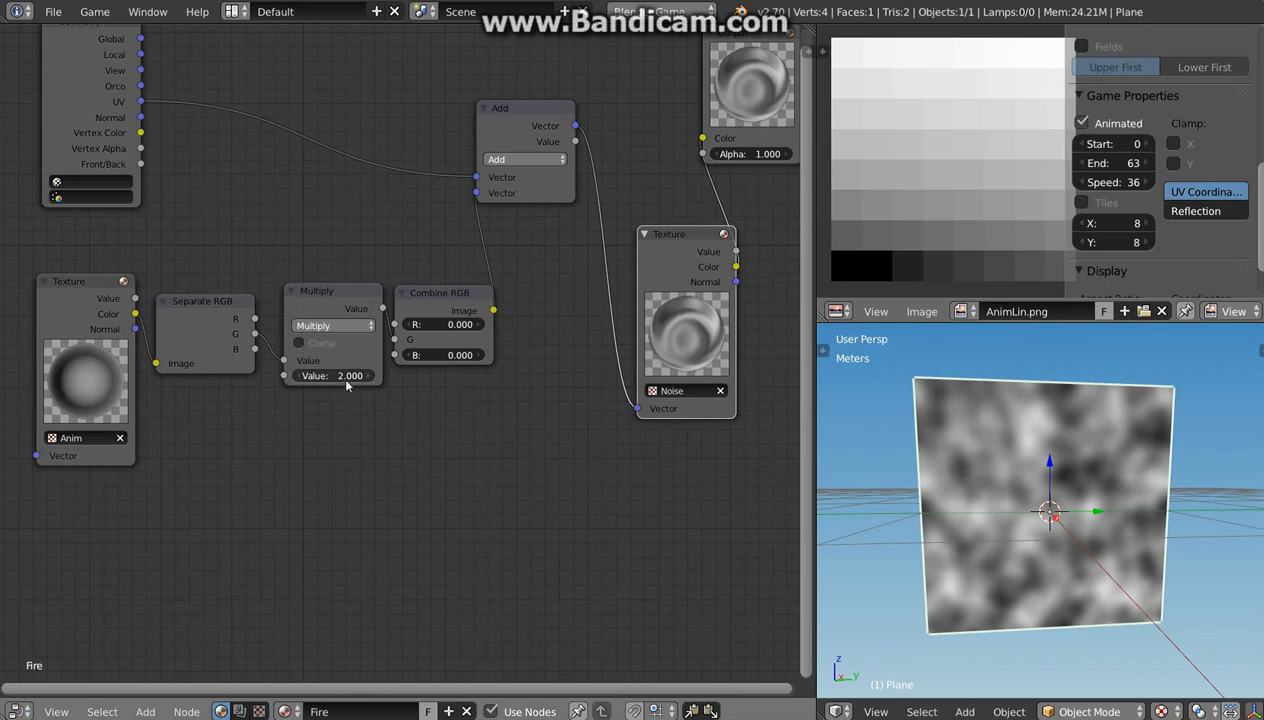
pyautogui.moveTo(1048, 535); pyautogui.dragTo(1056, 545, button='middle')
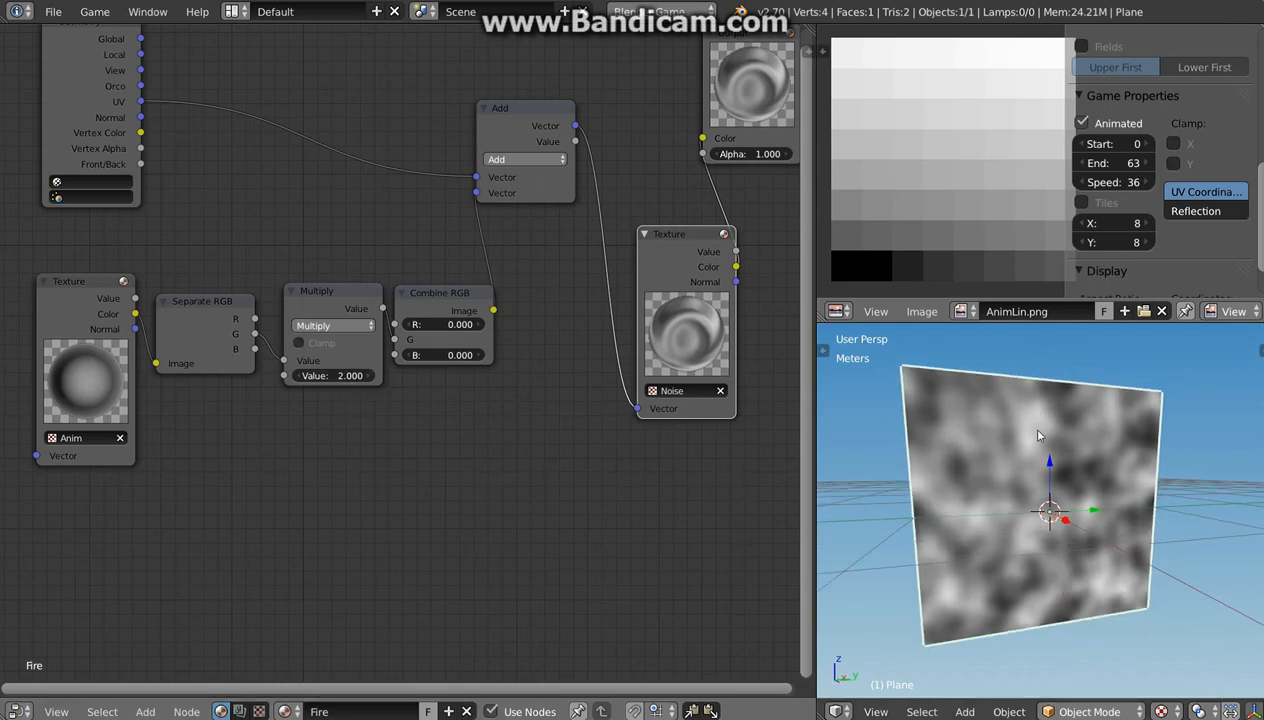
# Set the Multiply node's second Value to -2 and preview the noise movement in the game engine
pyautogui.click(334, 375)
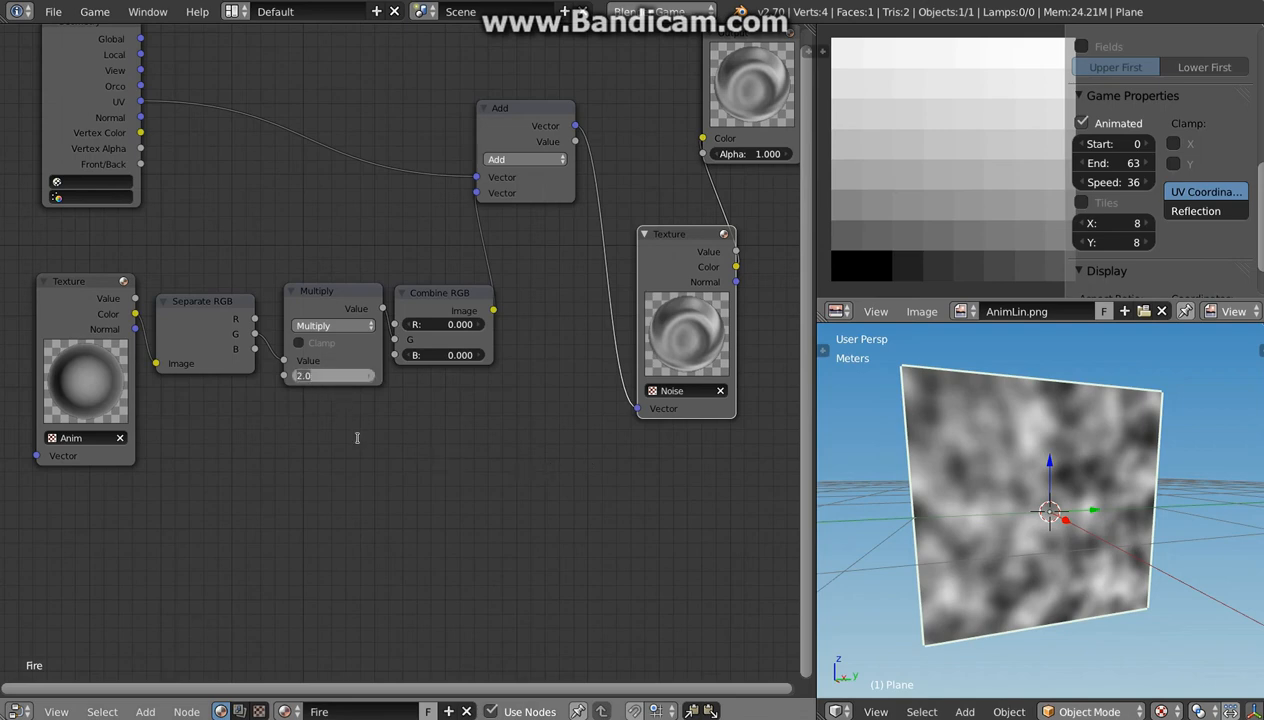
pyautogui.press('BackSpace')
pyautogui.write('-2')
pyautogui.press('Return')
pyautogui.press('p')
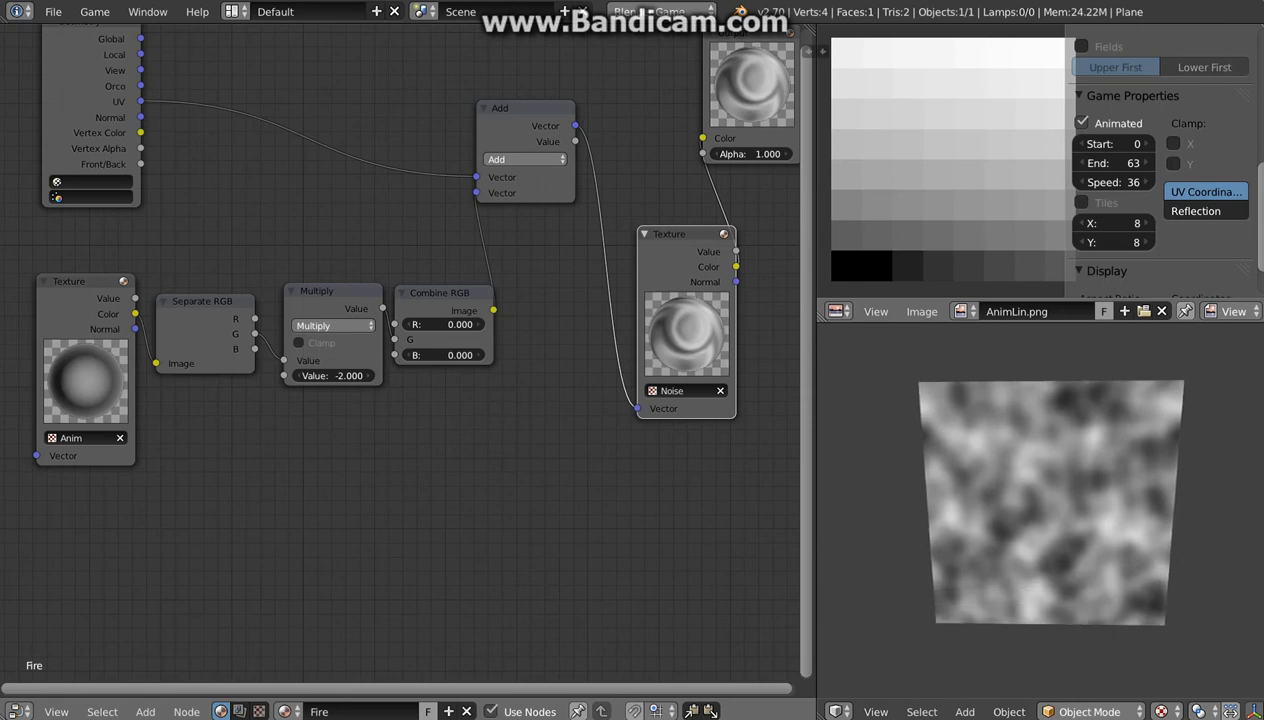
pyautogui.press('Escape')
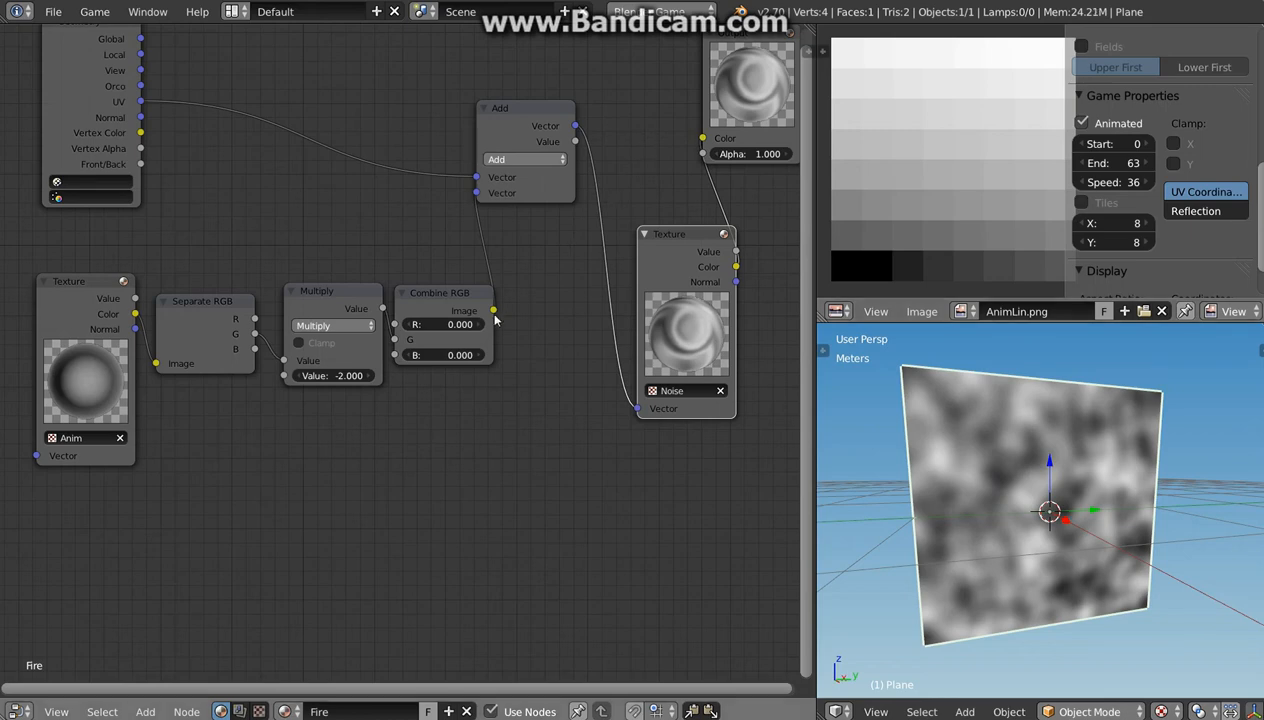
# Group the Anim Texture, Separate RGB, Multiply and Combine RGB nodes, and leave the group's editing view
pyautogui.moveTo(240, 413); pyautogui.dragTo(285, 383, button='middle')
pyautogui.click(119, 281)
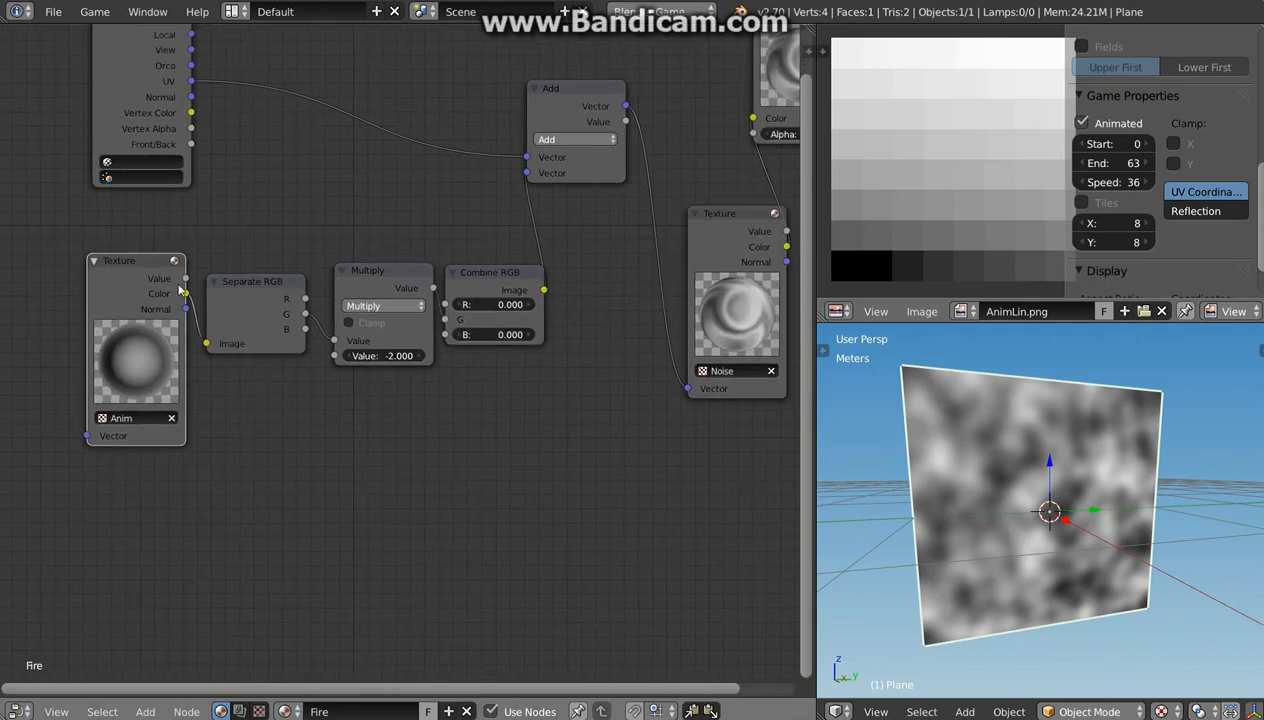
pyautogui.keyDown('shift'); pyautogui.click(235, 290); pyautogui.keyUp('shift')
pyautogui.keyDown('shift'); pyautogui.click(383, 286); pyautogui.keyUp('shift')
pyautogui.keyDown('shift'); pyautogui.click(474, 281); pyautogui.keyUp('shift')
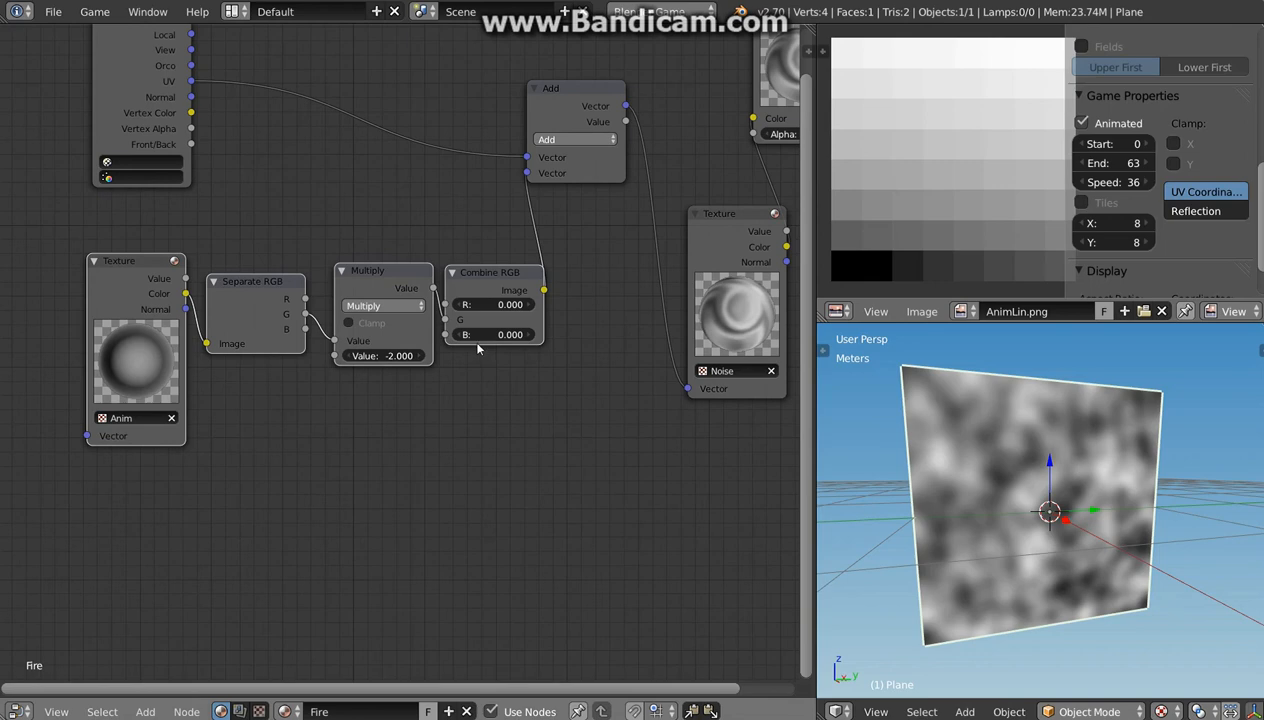
pyautogui.hotkey('ctrl', 'g')
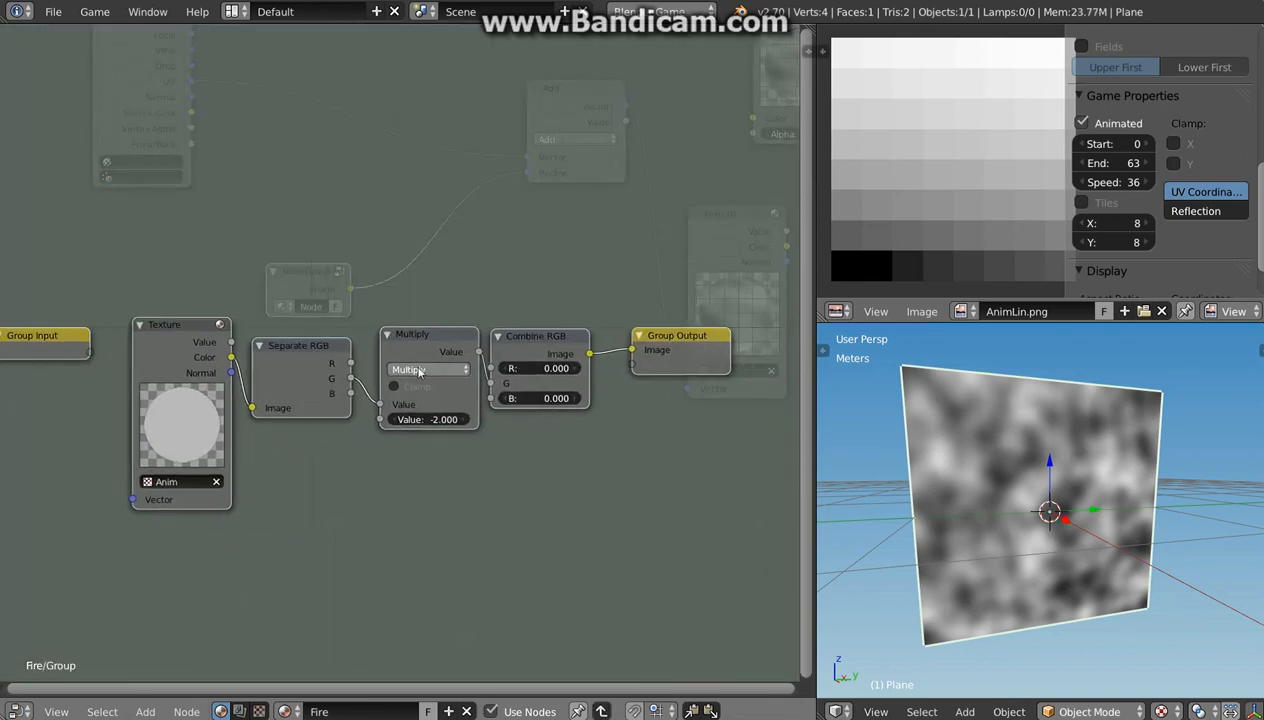
pyautogui.press('Tab')
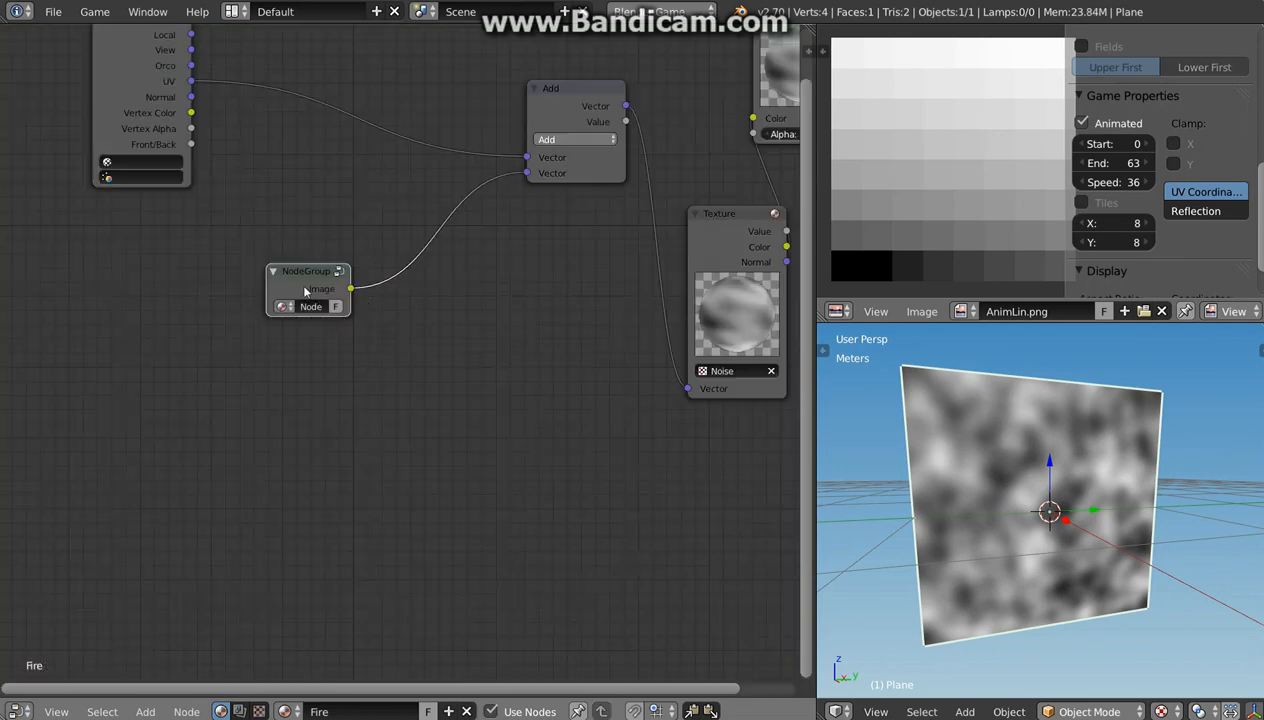
# Widen the node group and rename it AnimY, placing it below the Geometry node
pyautogui.moveTo(388, 337); pyautogui.dragTo(445, 338)
pyautogui.doubleClick(378, 337)
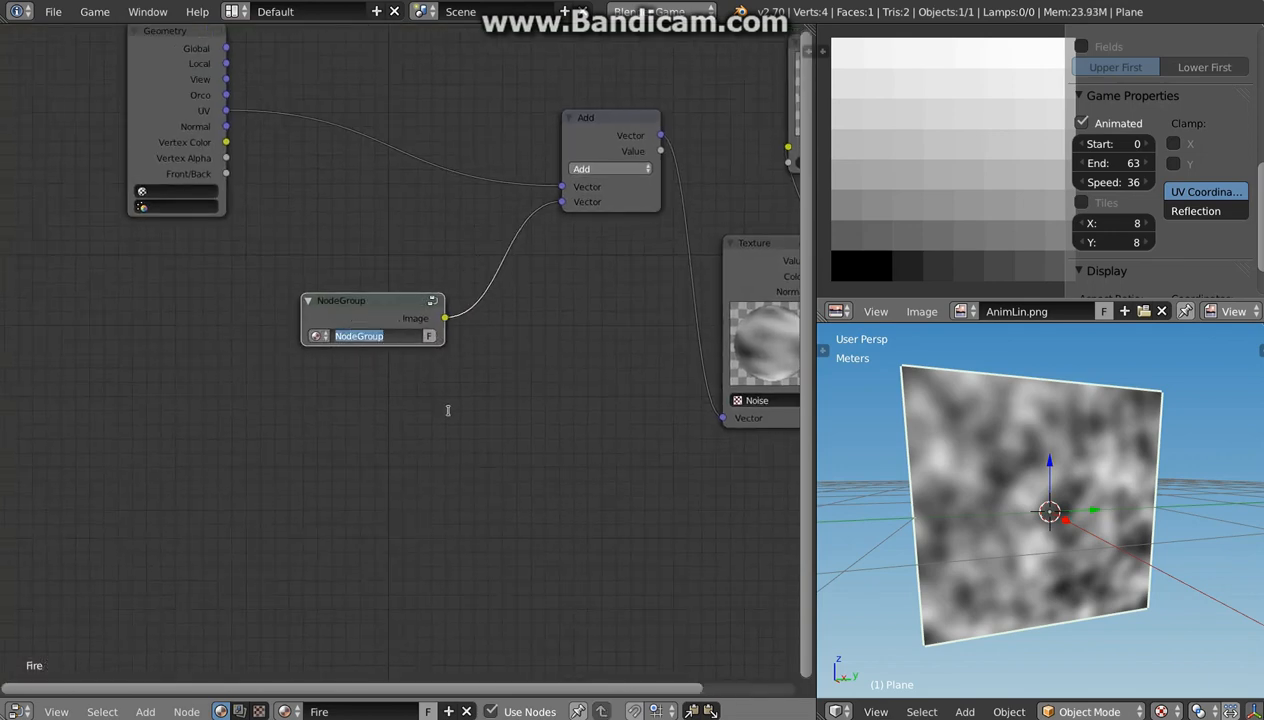
pyautogui.write('AnimY')
pyautogui.press('Return')
pyautogui.moveTo(362, 310); pyautogui.dragTo(252, 382)
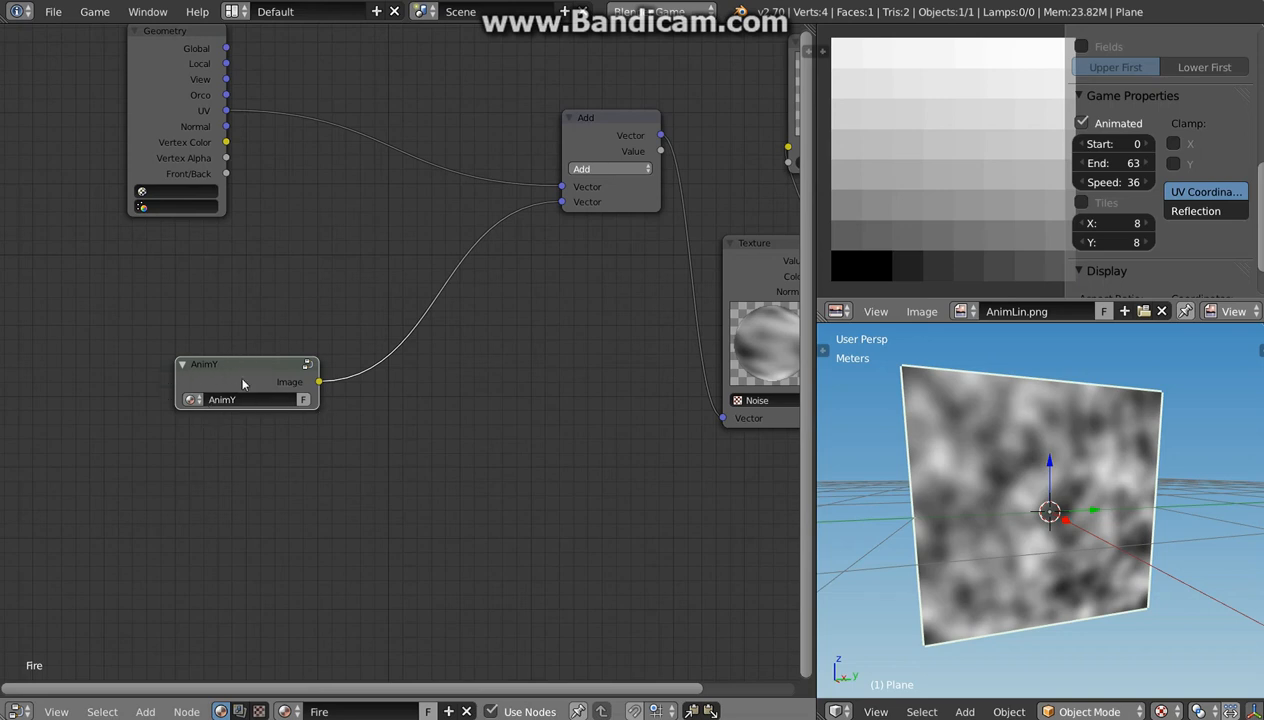
pyautogui.moveTo(238, 376); pyautogui.dragTo(278, 304)
pyautogui.press('Home')
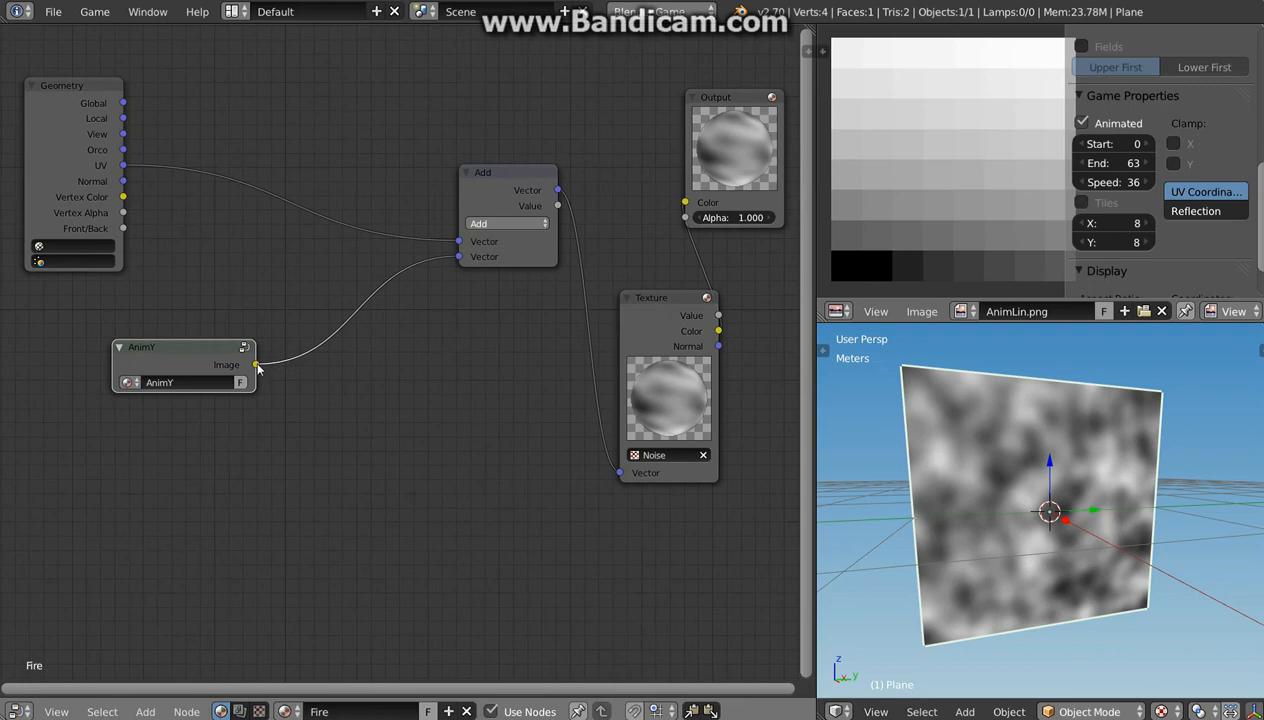
# Link AnimY's Image output to the Output's Color and run the game engine preview
pyautogui.moveTo(257, 366); pyautogui.dragTo(686, 203)
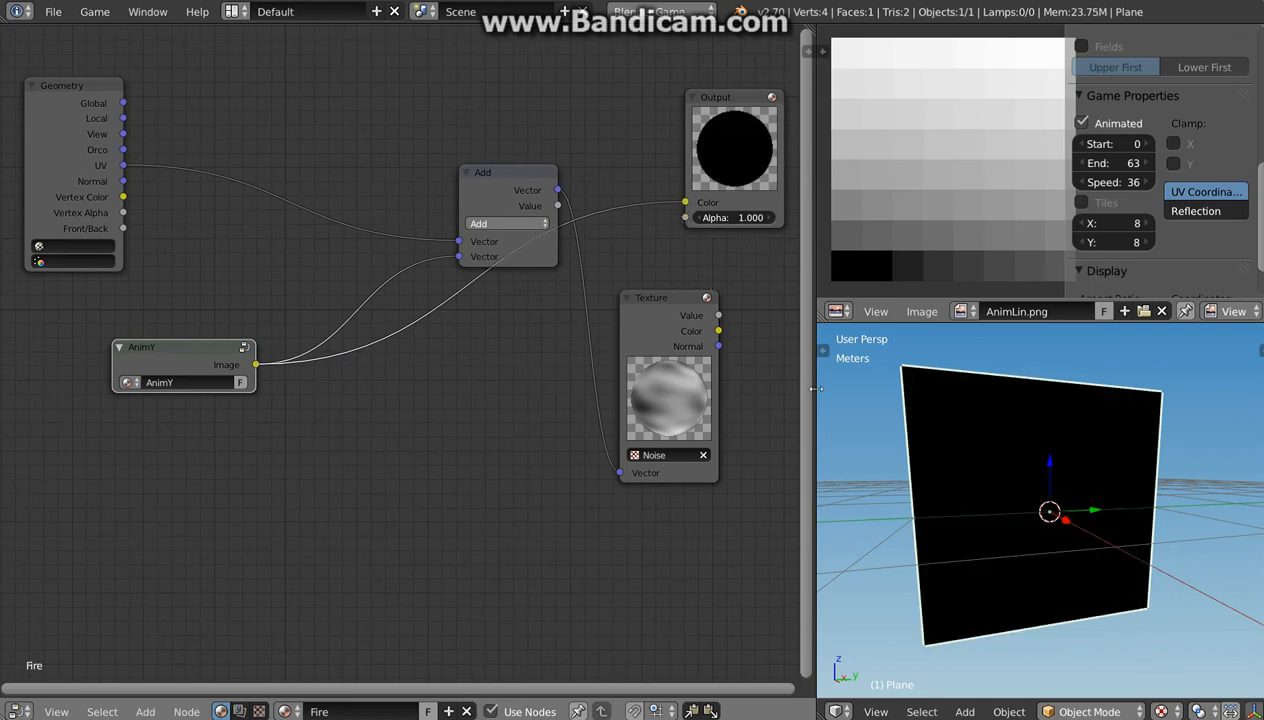
pyautogui.press('p')
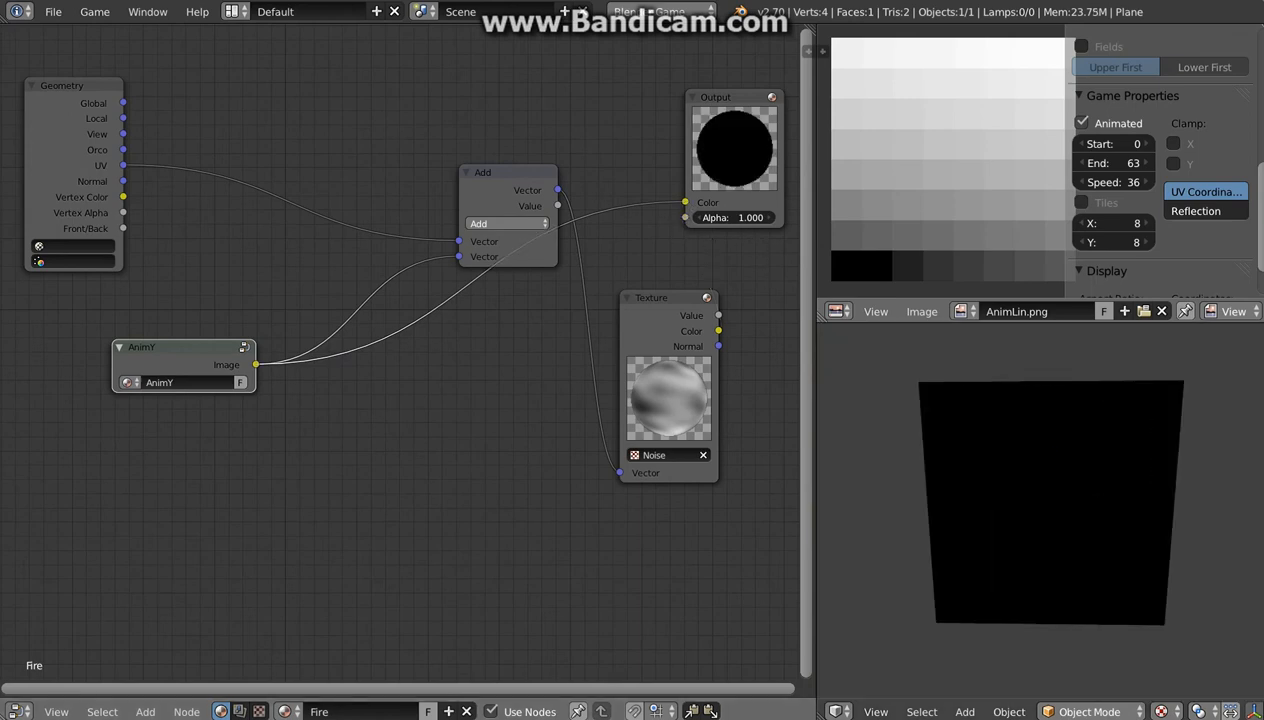
# Stop the preview, shift AnimY slightly, link the noise Texture node to the Output's Color, and preview it briefly in the game engine
pyautogui.press('Escape')
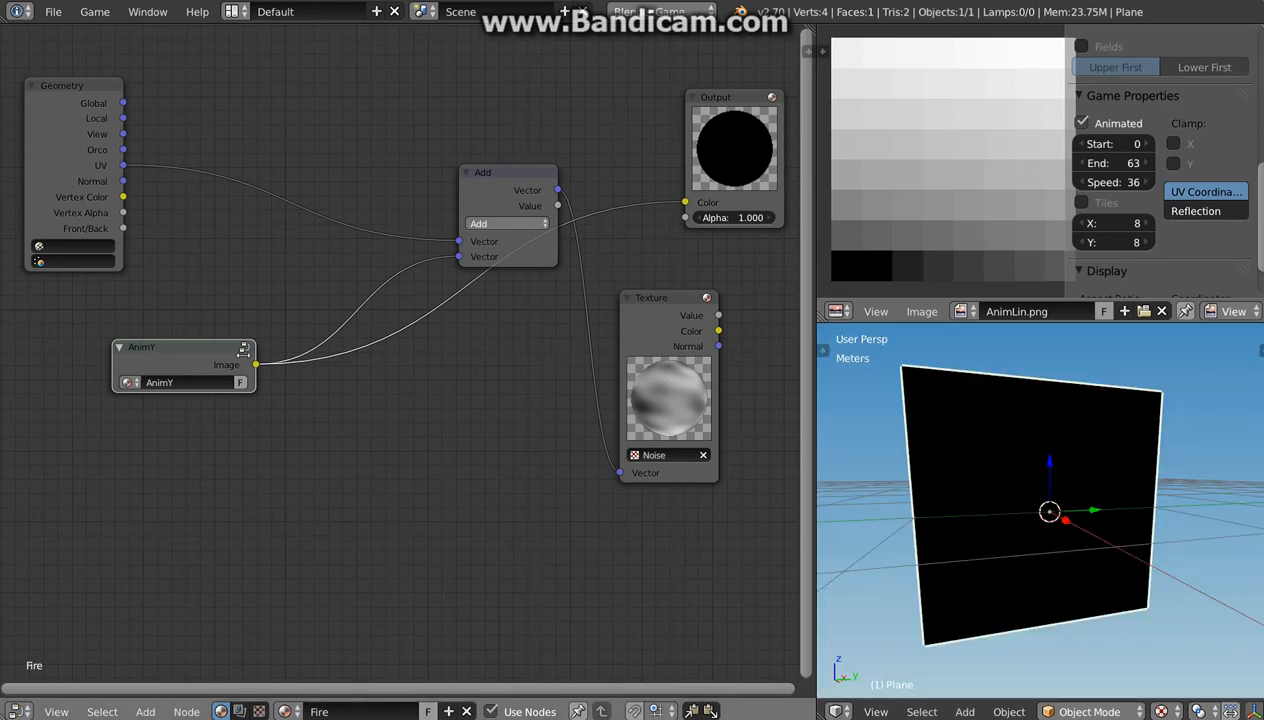
pyautogui.moveTo(183, 347); pyautogui.dragTo(159, 345)
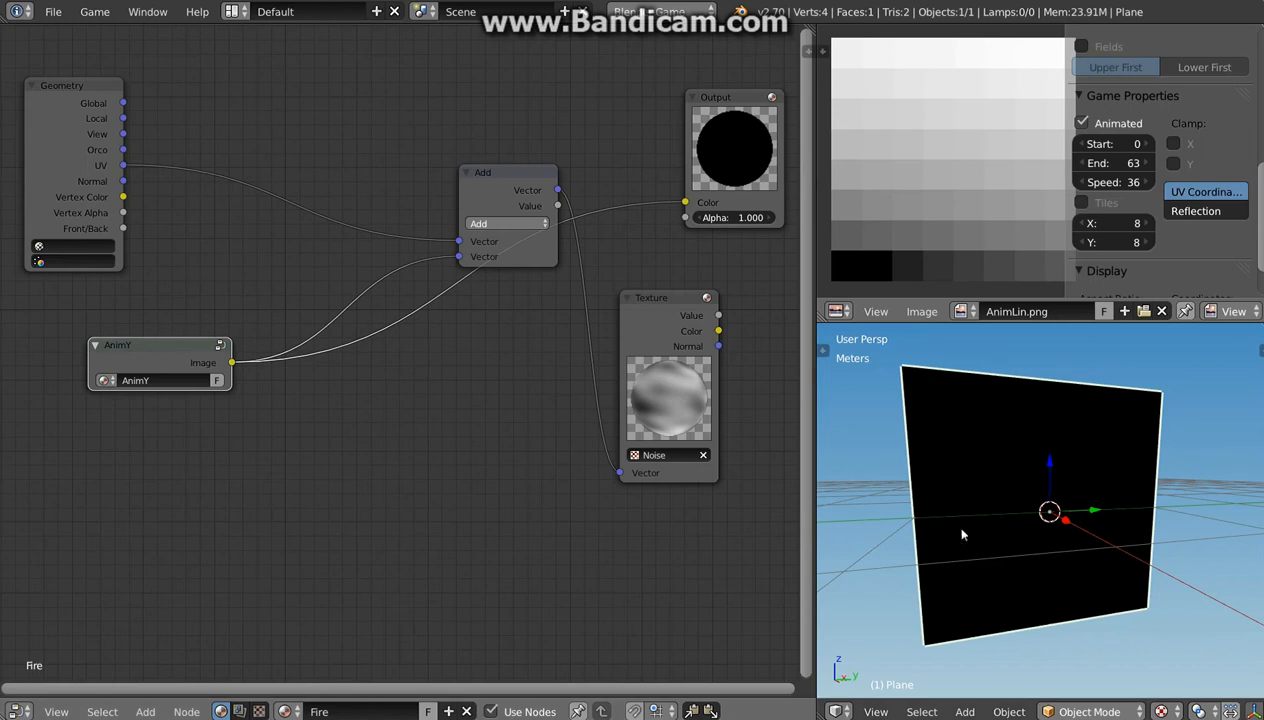
pyautogui.moveTo(684, 203)
pyautogui.mouseDown()
pyautogui.moveTo(620, 225)
pyautogui.moveTo(704, 343)
pyautogui.moveTo(663, 217)
pyautogui.moveTo(685, 203)
pyautogui.mouseUp()
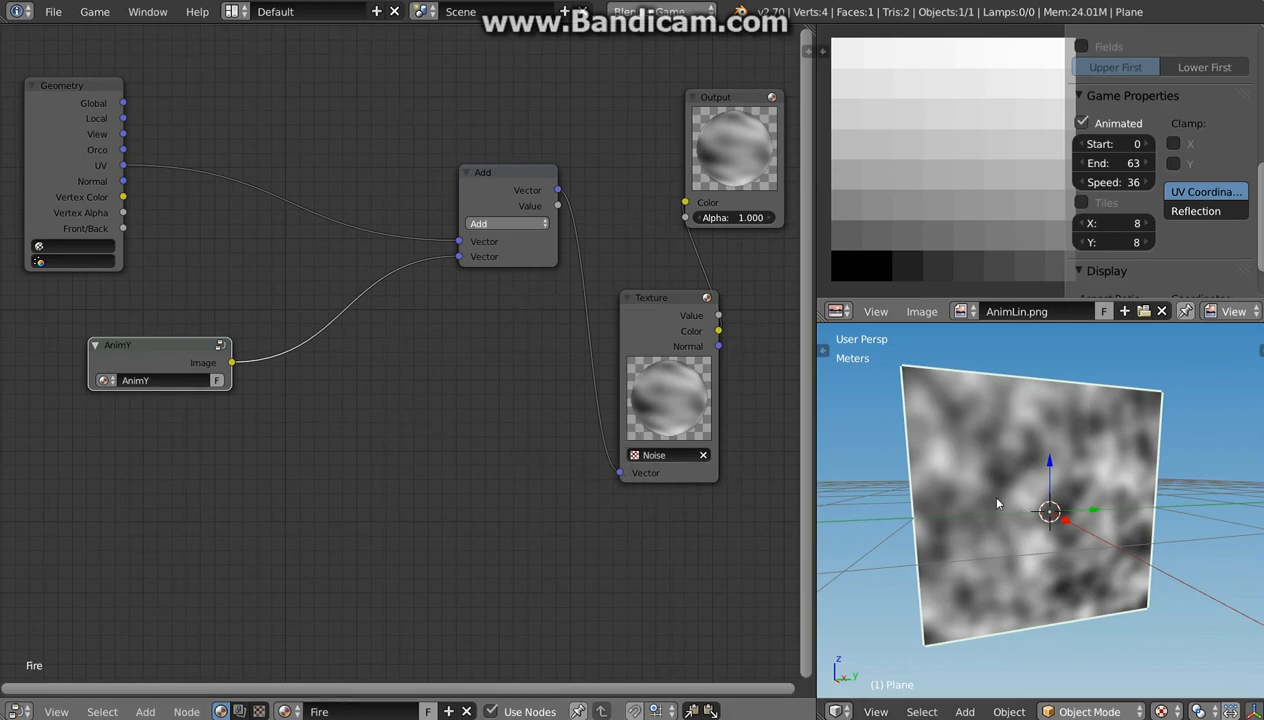
pyautogui.press('p')
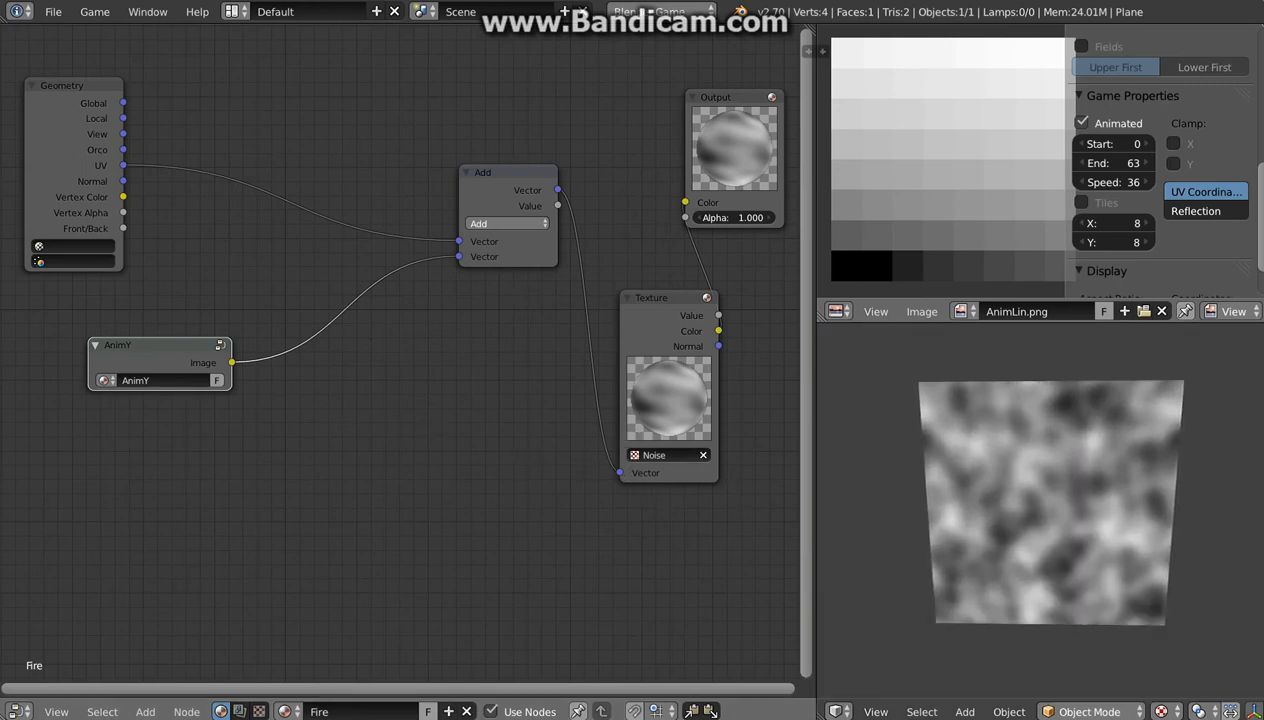
pyautogui.press('Escape')
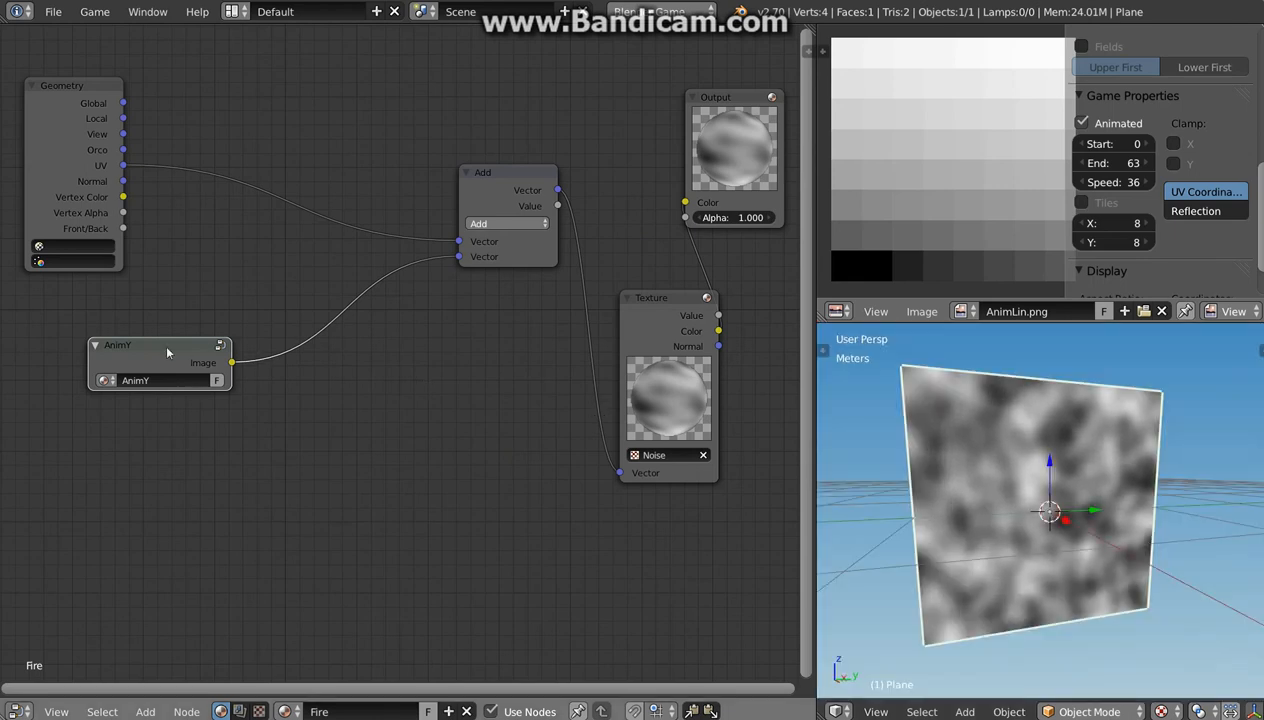
# Move AnimY lower and add a Texture node above it, using the Normal texture with Geometry's UV as its Vector input
pyautogui.moveTo(167, 352); pyautogui.dragTo(172, 500)
pyautogui.moveTo(254, 437); pyautogui.dragTo(325, 405, button='middle')
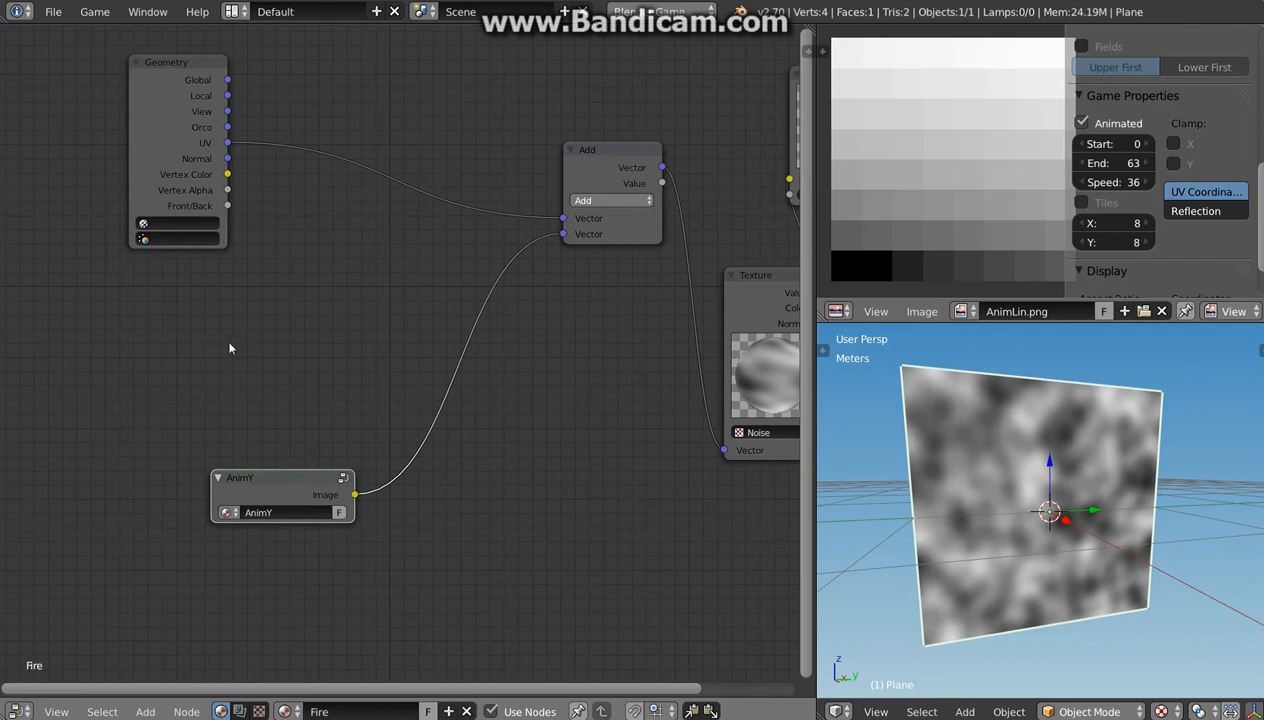
pyautogui.hotkey('shift', 'a')
pyautogui.moveTo(230, 347)
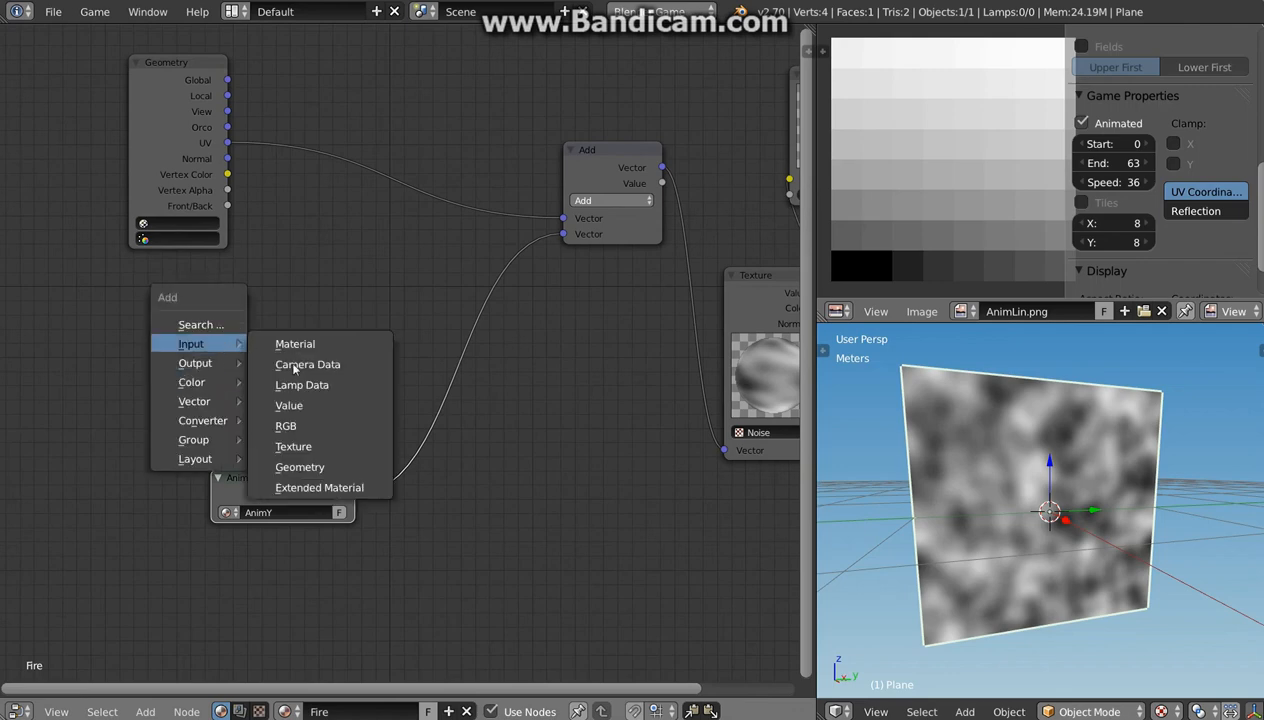
pyautogui.click(322, 455)
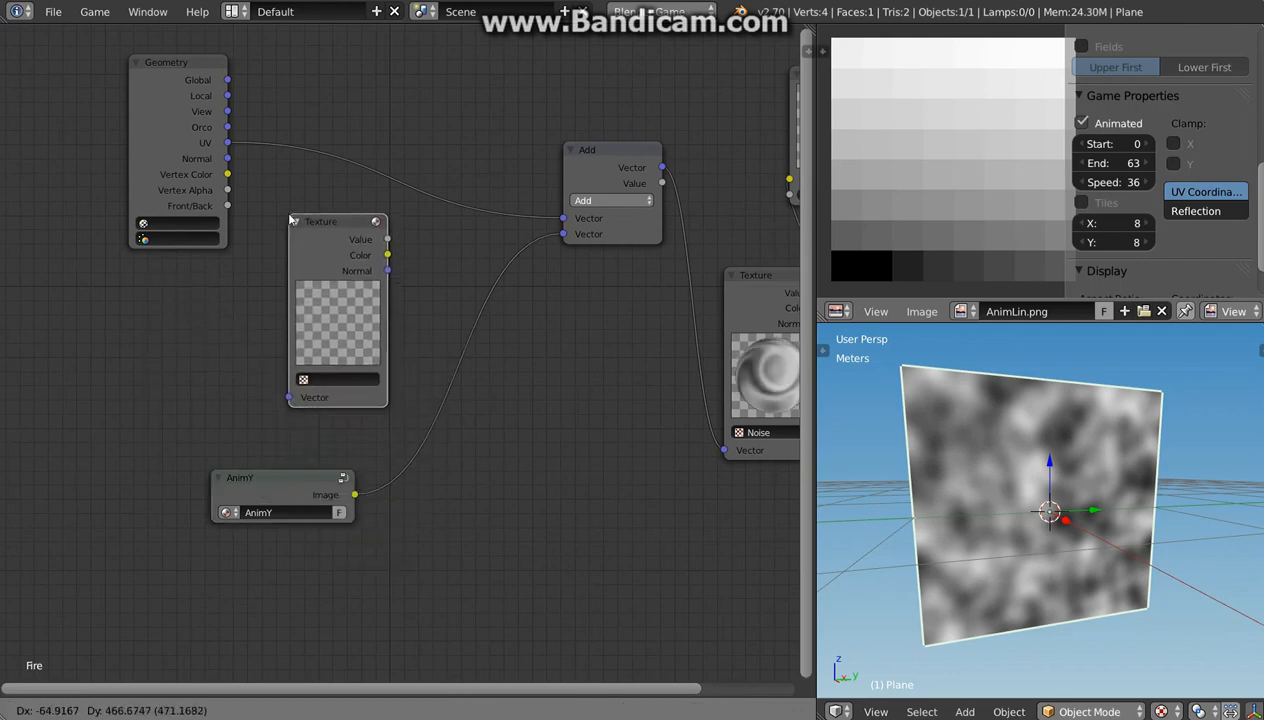
pyautogui.click(316, 390)
pyautogui.moveTo(228, 145); pyautogui.dragTo(289, 397)
pyautogui.click(321, 380)
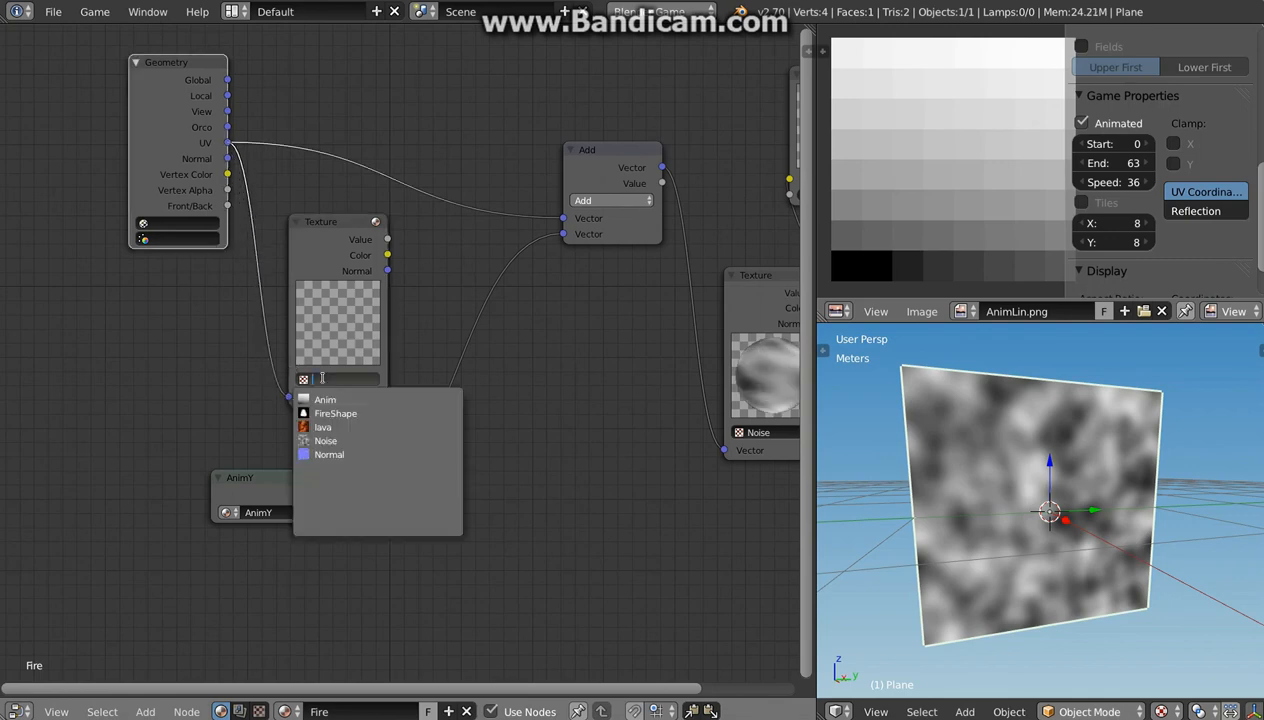
pyautogui.click(344, 455)
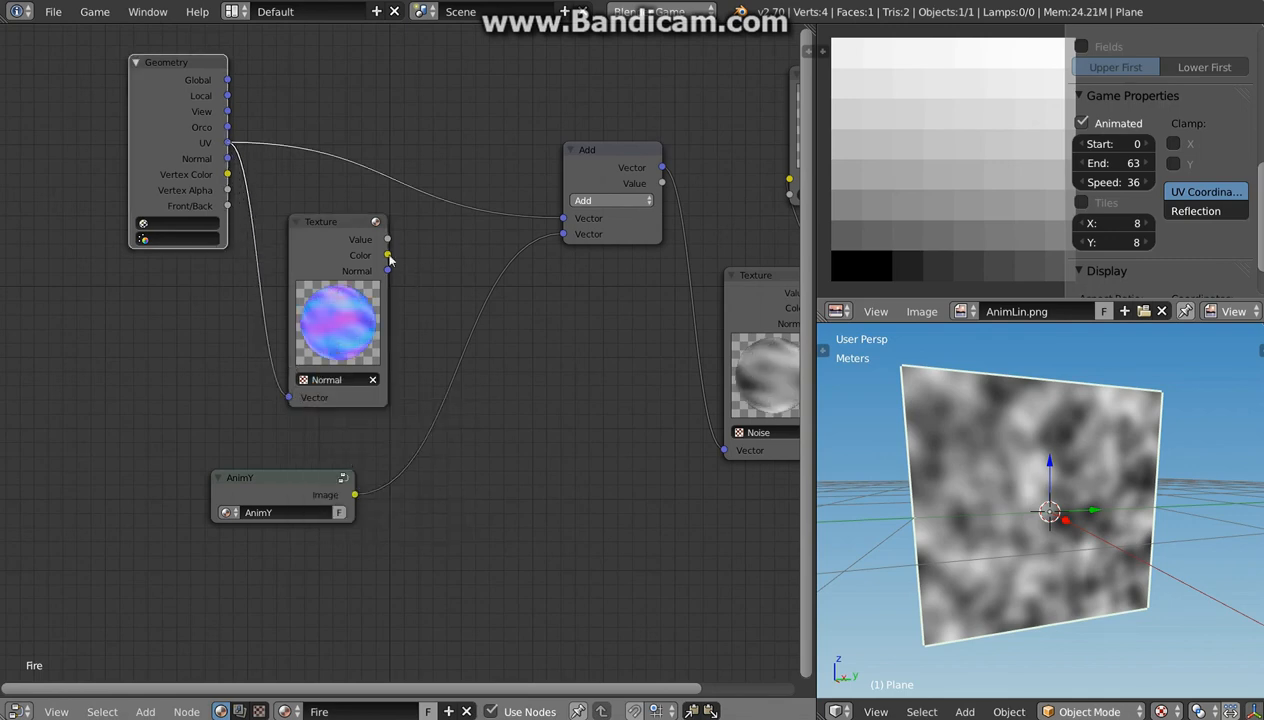
# Link the Normal Texture node's Color output to the Output's Color and view the result on the plane
pyautogui.moveTo(389, 254); pyautogui.dragTo(289, 262, button='middle')
pyautogui.moveTo(288, 265); pyautogui.dragTo(465, 227)
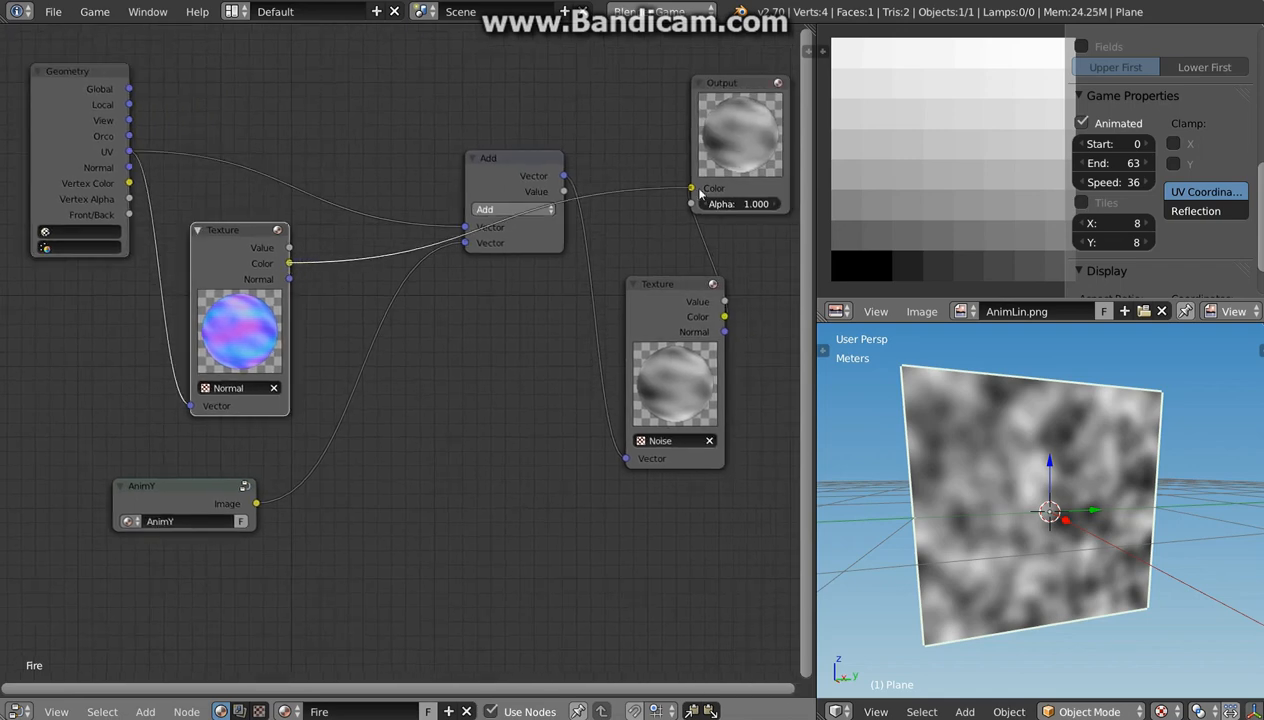
pyautogui.moveTo(996, 536); pyautogui.dragTo(1032, 541, button='middle')
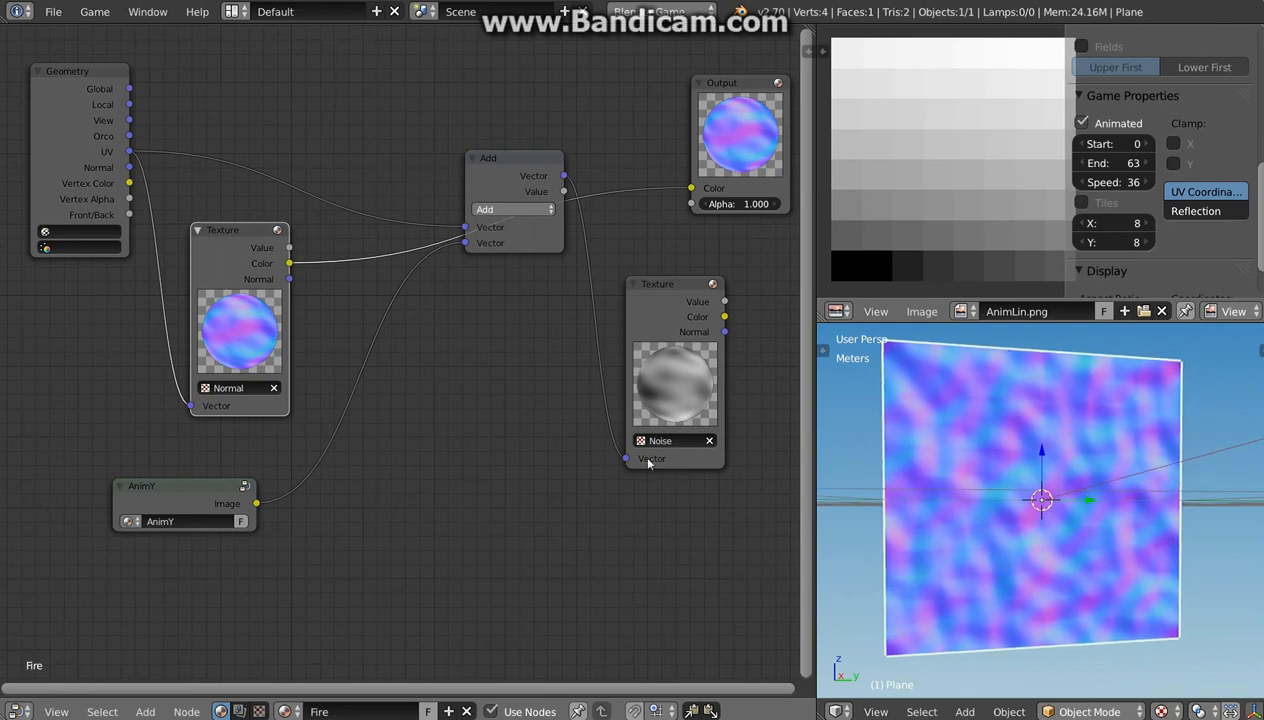
# Shift AnimY closer under the Normal Texture node and examine the normal map on the plane, including in the game engine preview
pyautogui.moveTo(172, 507); pyautogui.dragTo(232, 498)
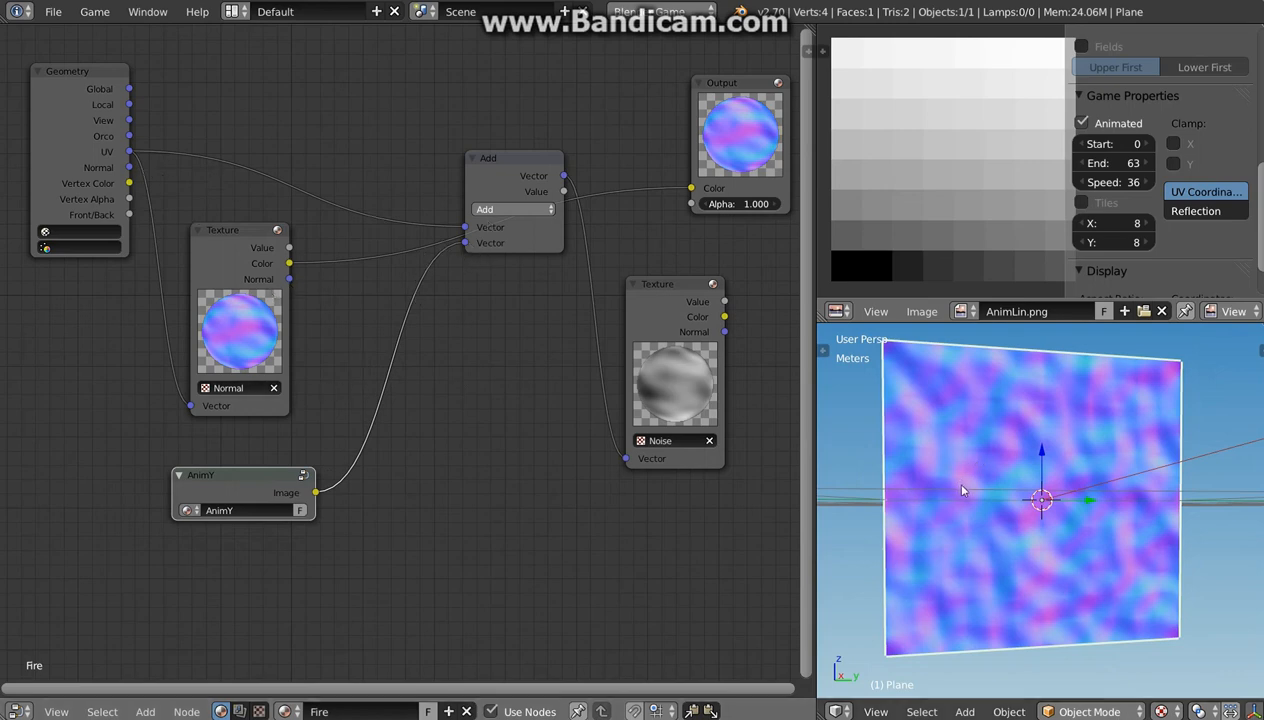
pyautogui.moveTo(959, 486); pyautogui.dragTo(954, 490, button='middle')
pyautogui.press('p')
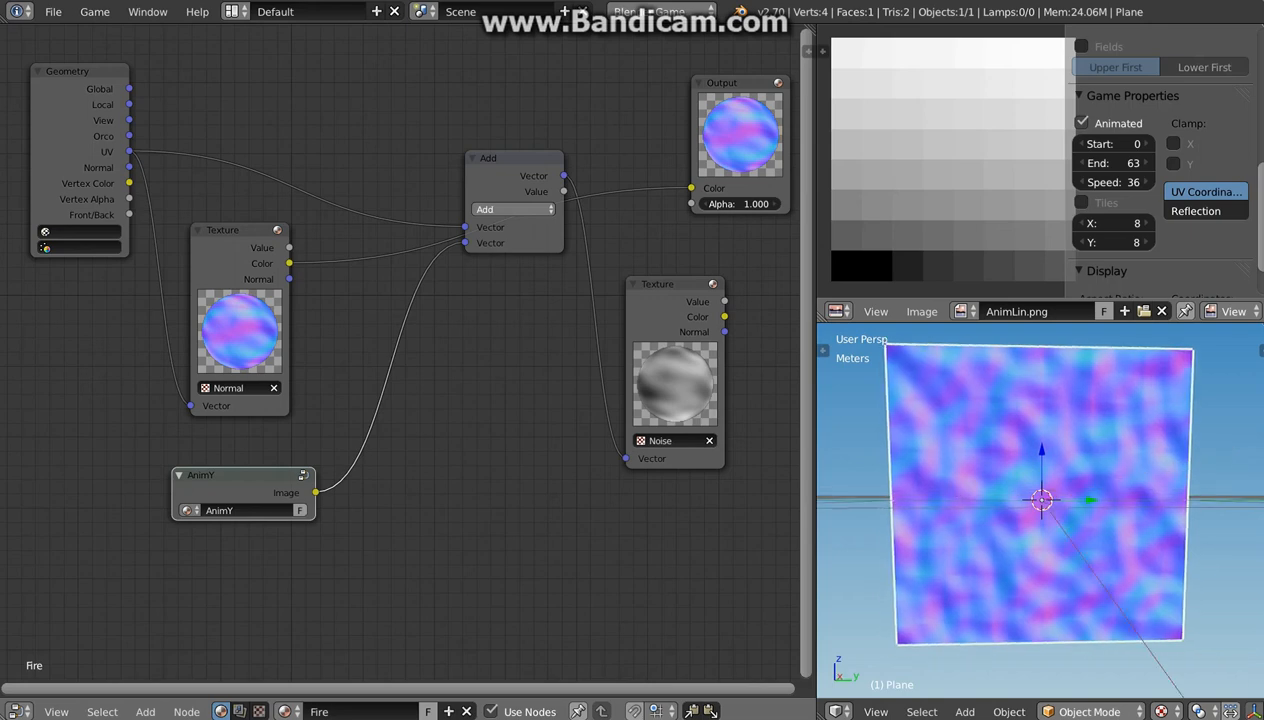
pyautogui.press('Escape')
pyautogui.scroll(4, 980, 455)
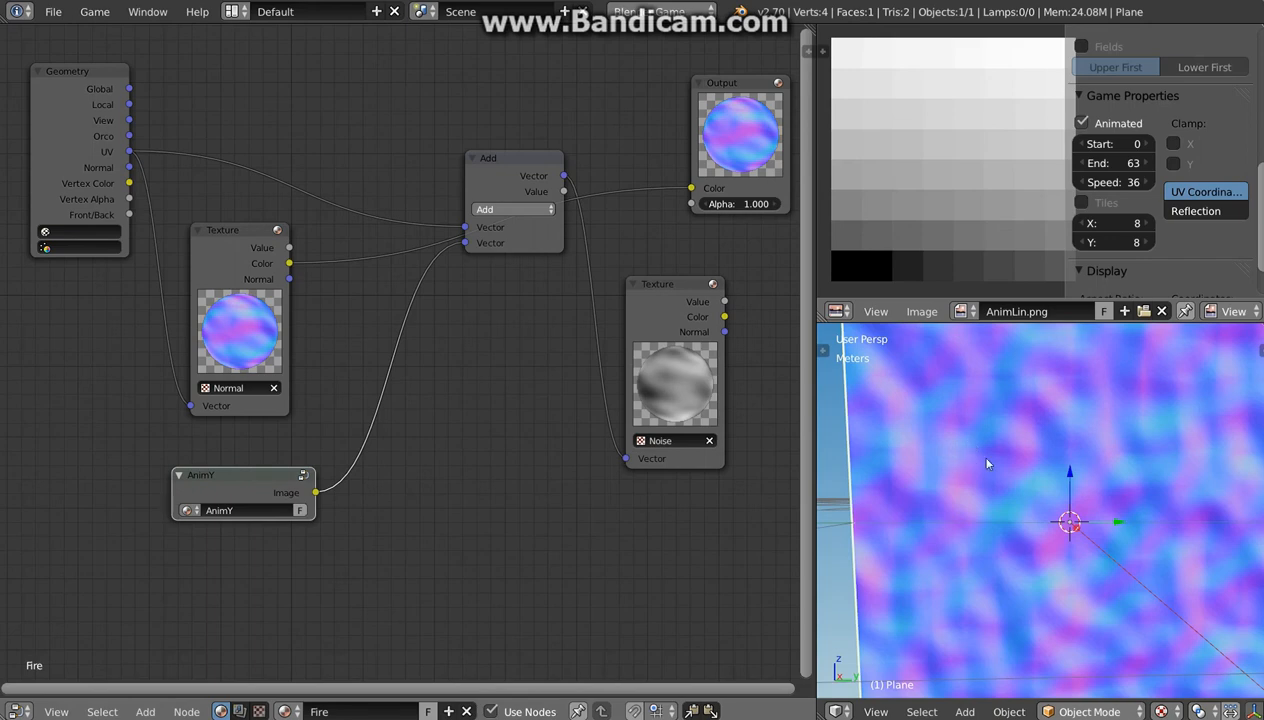
pyautogui.scroll(-3, 970, 469)
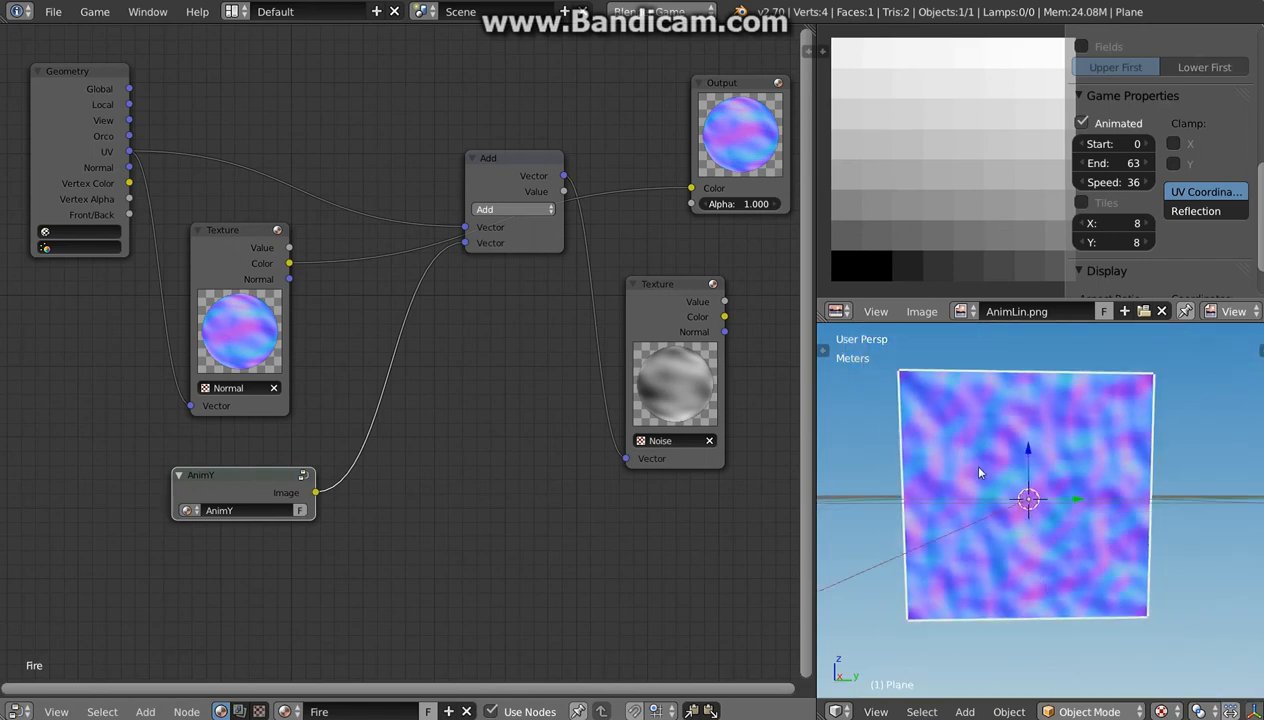
pyautogui.scroll(1, 1107, 456)
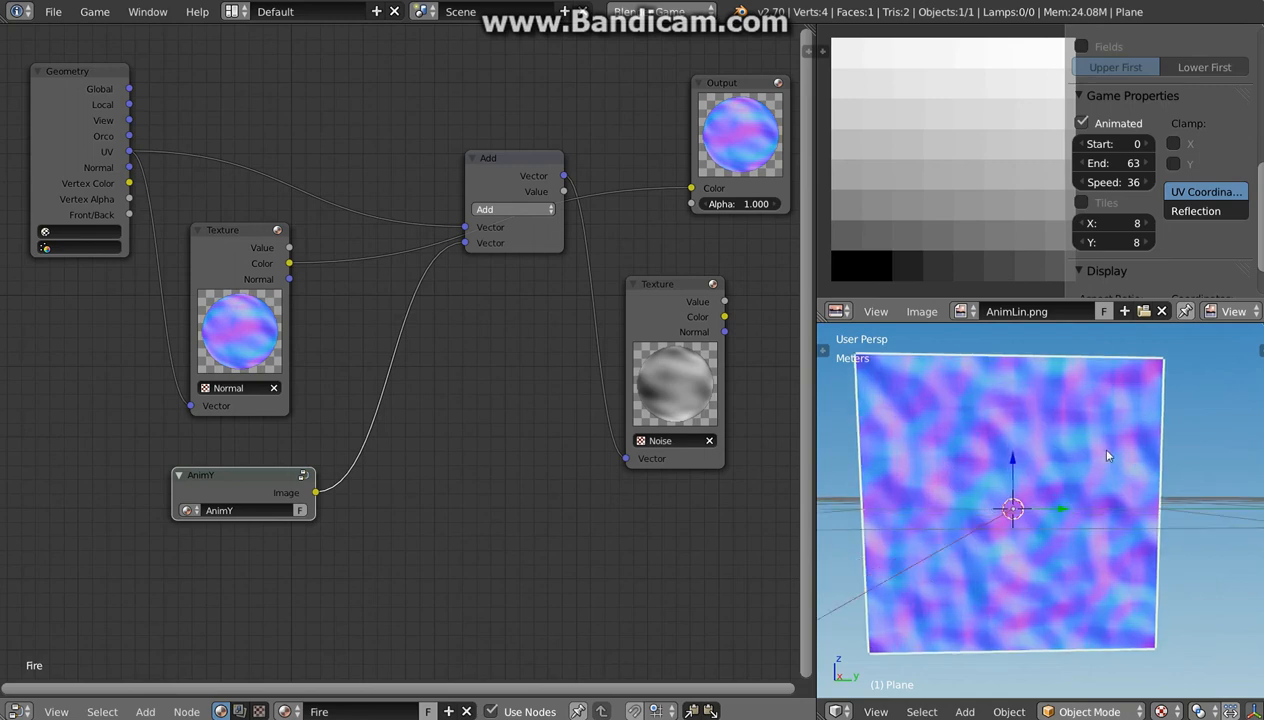
# Rearrange the nodes, placing AnimY beside the top of the Geometry node and the Normal Texture node below Geometry
pyautogui.click(233, 238)
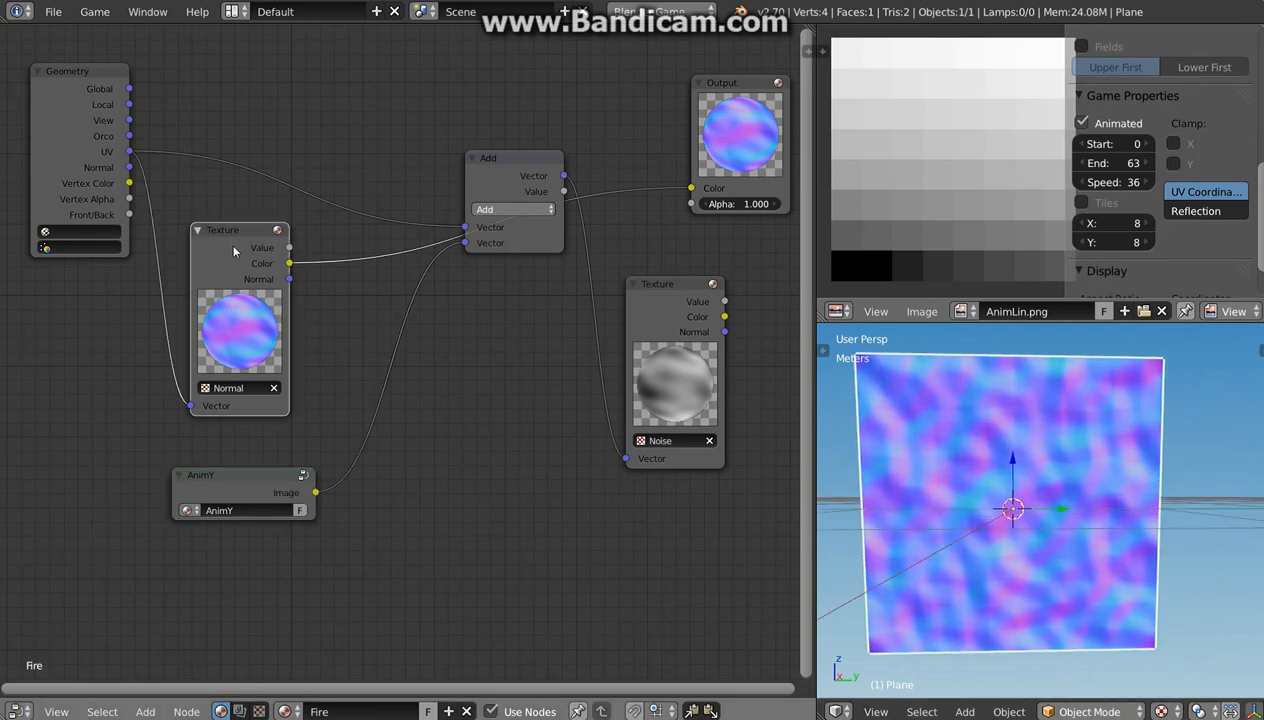
pyautogui.moveTo(235, 272); pyautogui.dragTo(320, 238, button='middle')
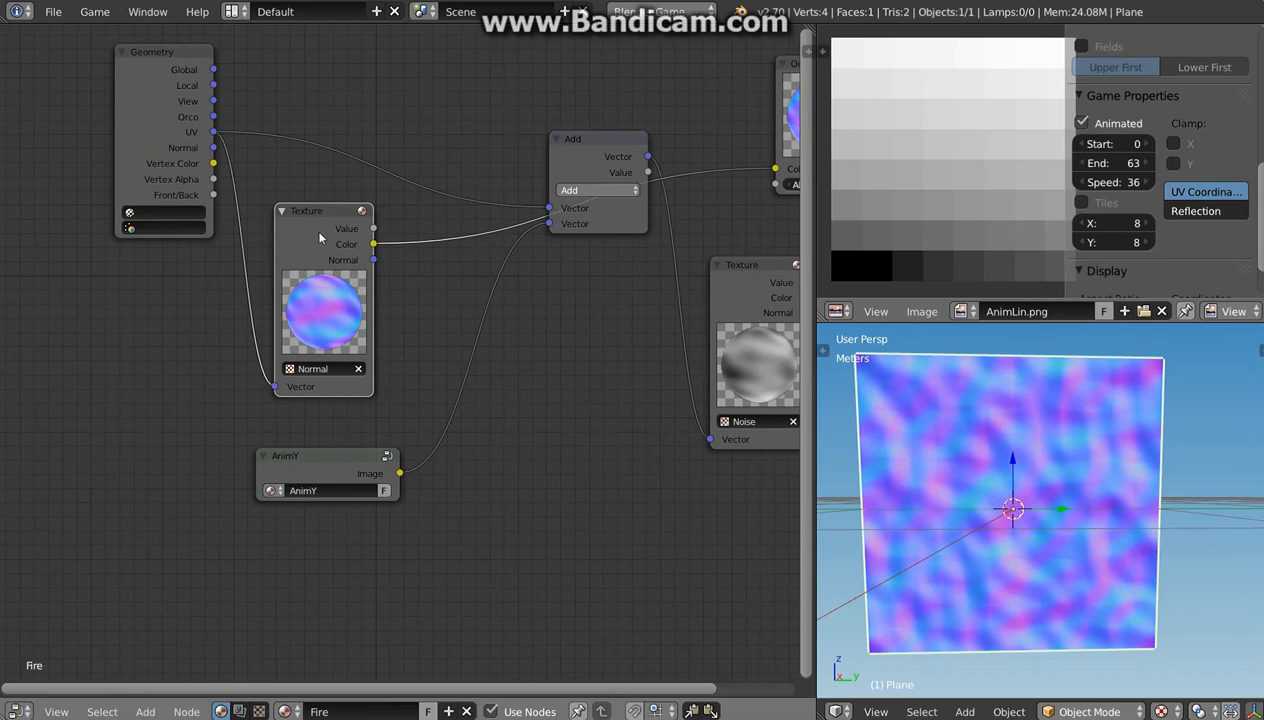
pyautogui.moveTo(314, 228); pyautogui.dragTo(280, 235)
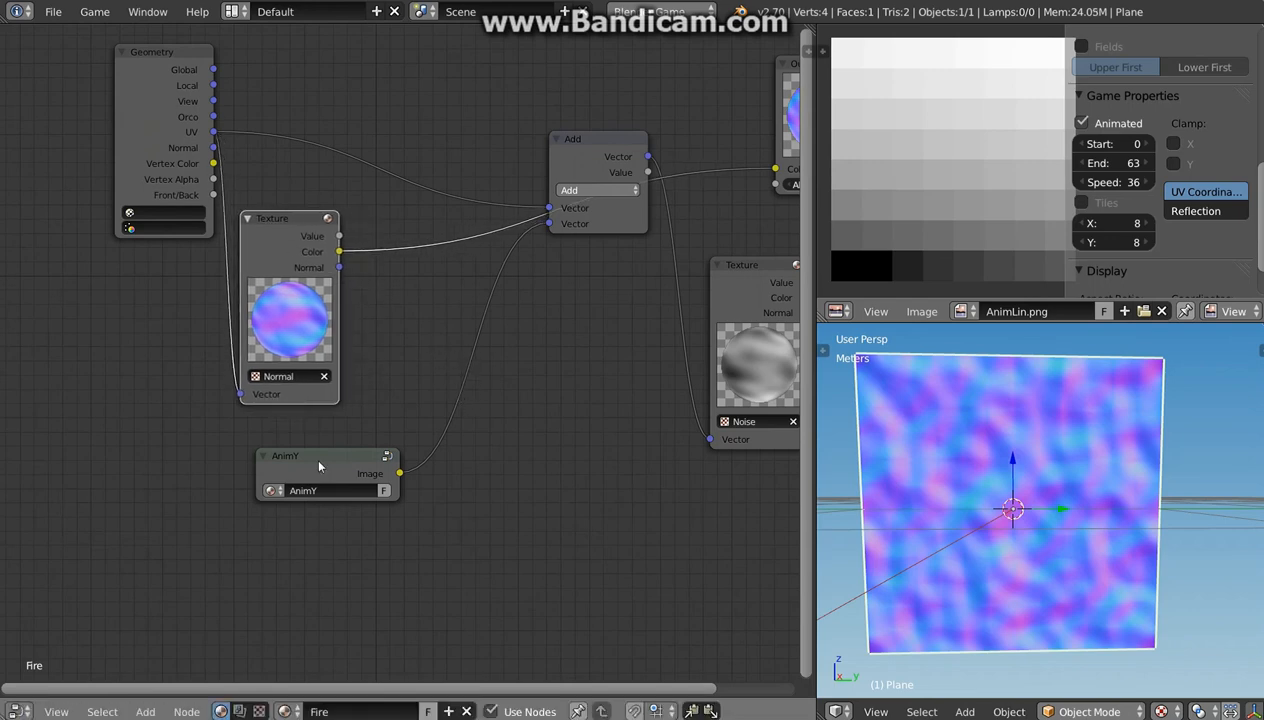
pyautogui.moveTo(320, 465); pyautogui.dragTo(347, 91)
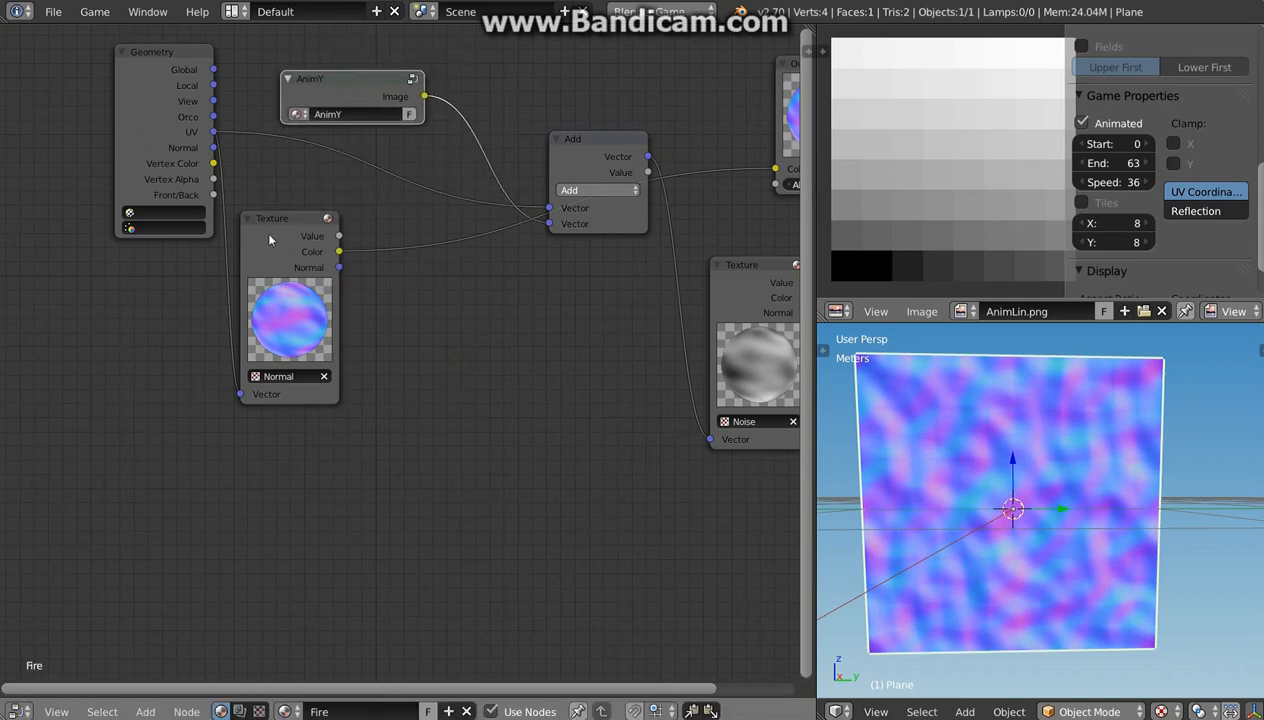
pyautogui.moveTo(275, 254); pyautogui.dragTo(243, 386)
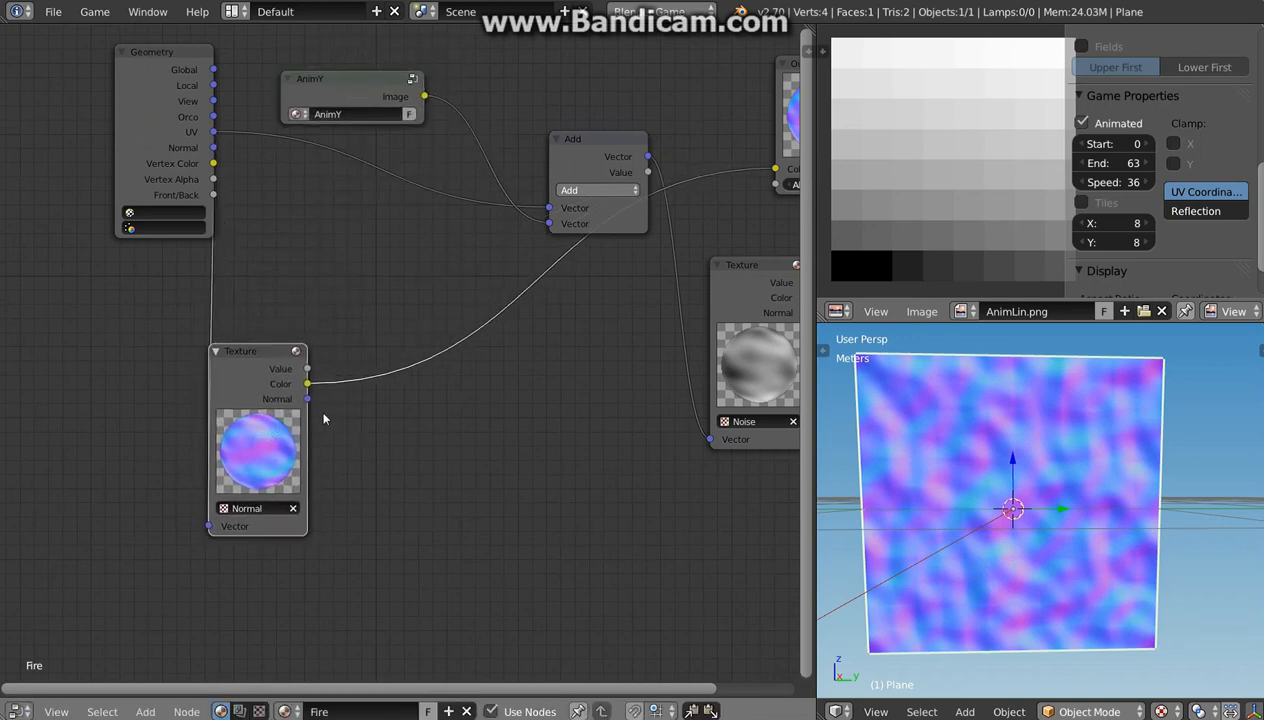
# Insert a Separate RGB node on the link between the Normal Texture's Color and the Output's Color
pyautogui.hotkey('shift', 'a')
pyautogui.moveTo(321, 489)
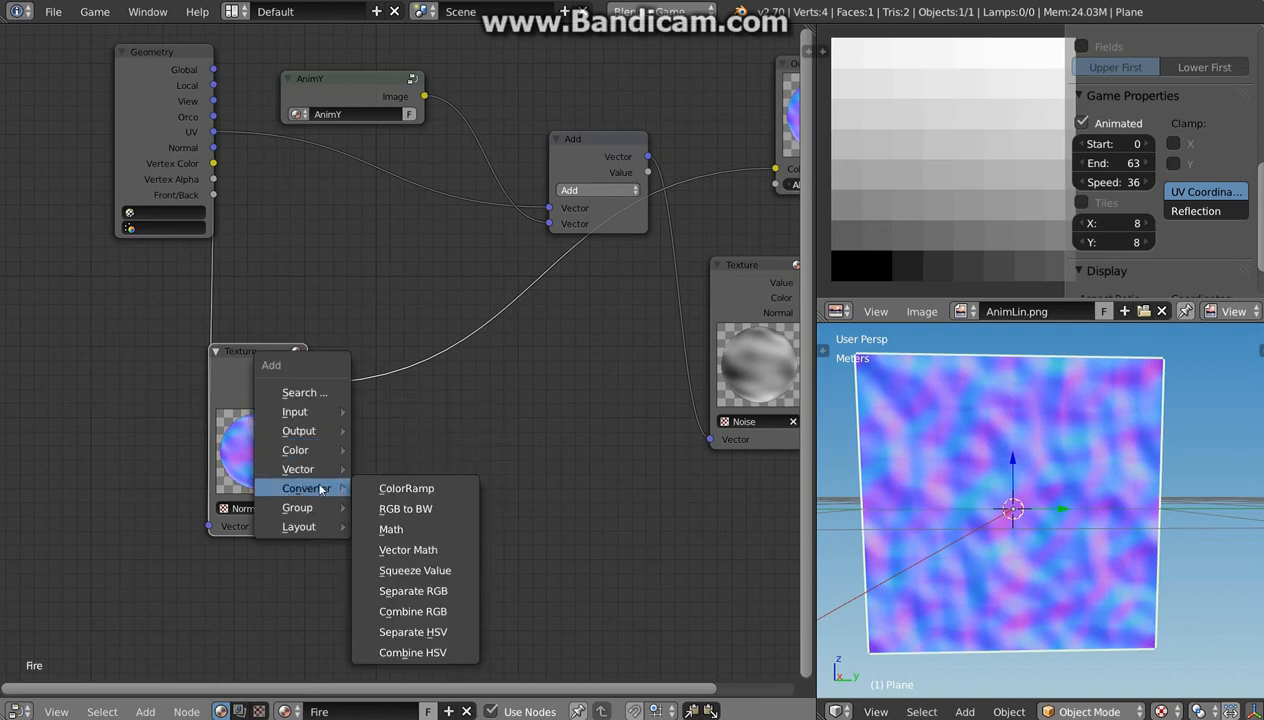
pyautogui.click(413, 590)
pyautogui.click(387, 421)
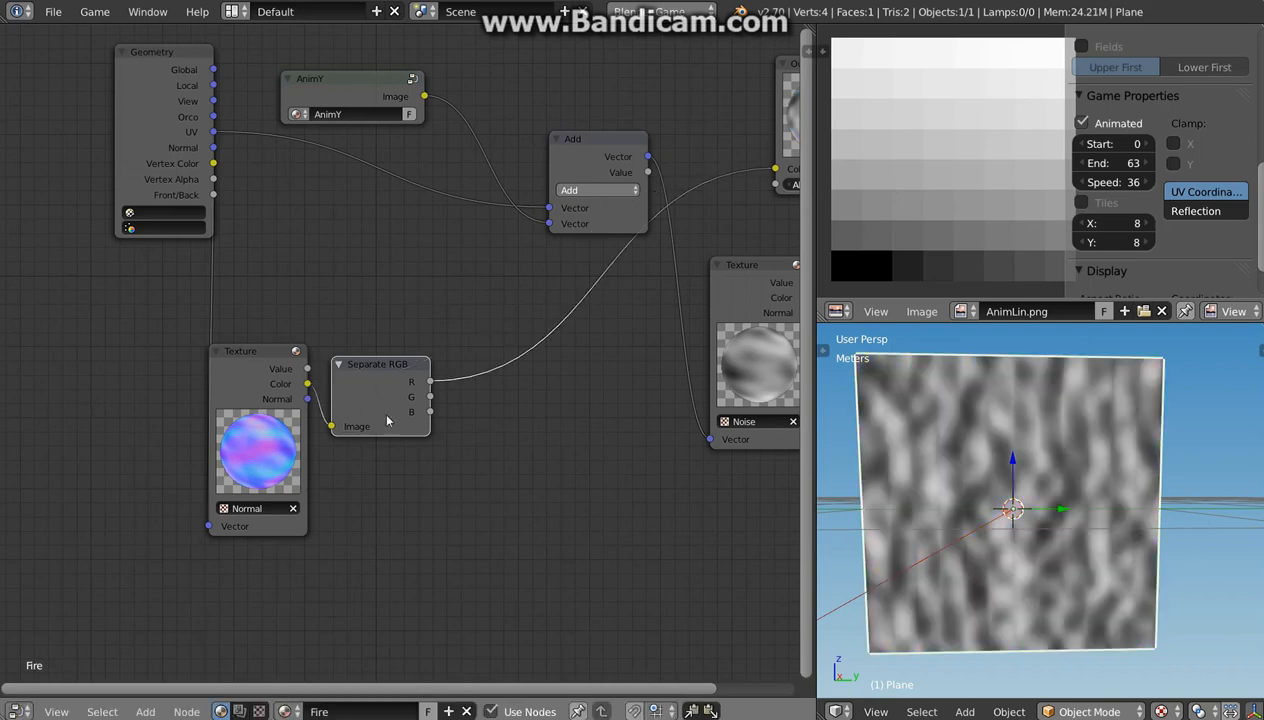
# Insert a Combine RGB node after Separate RGB, link G to G leaving B unlinked, and inspect the plane
pyautogui.hotkey('shift', 'a')
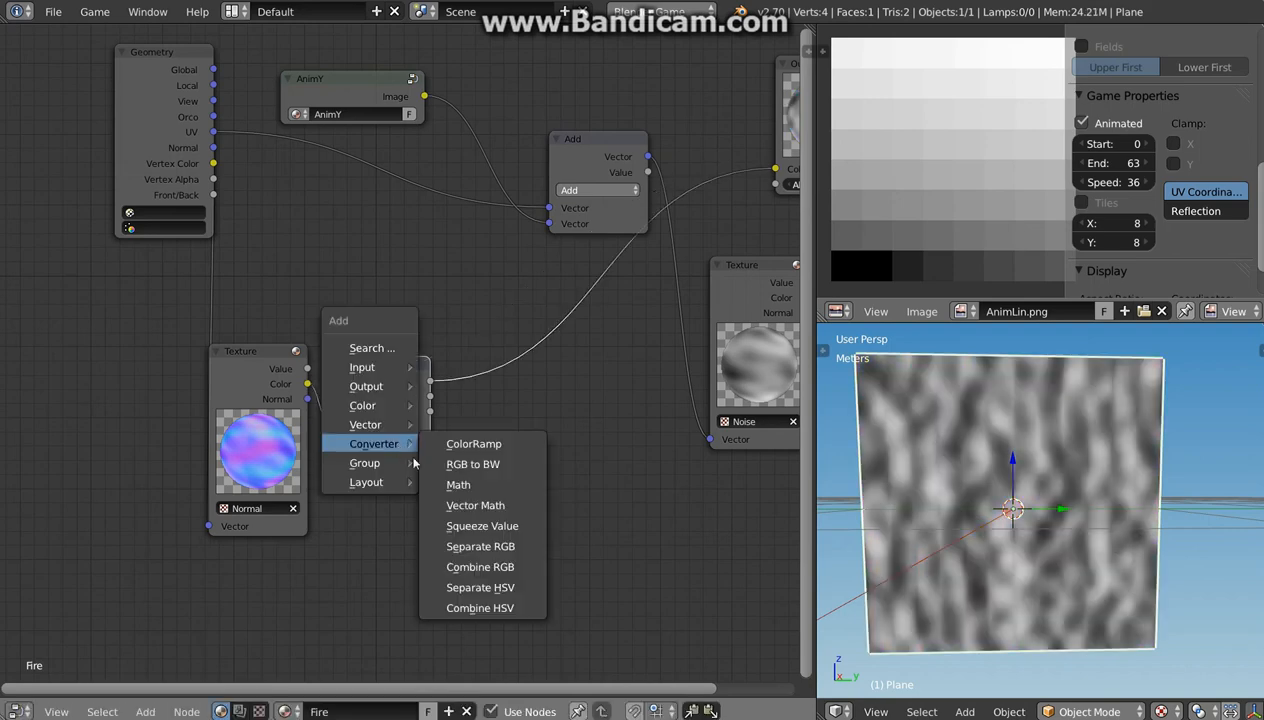
pyautogui.click(474, 567)
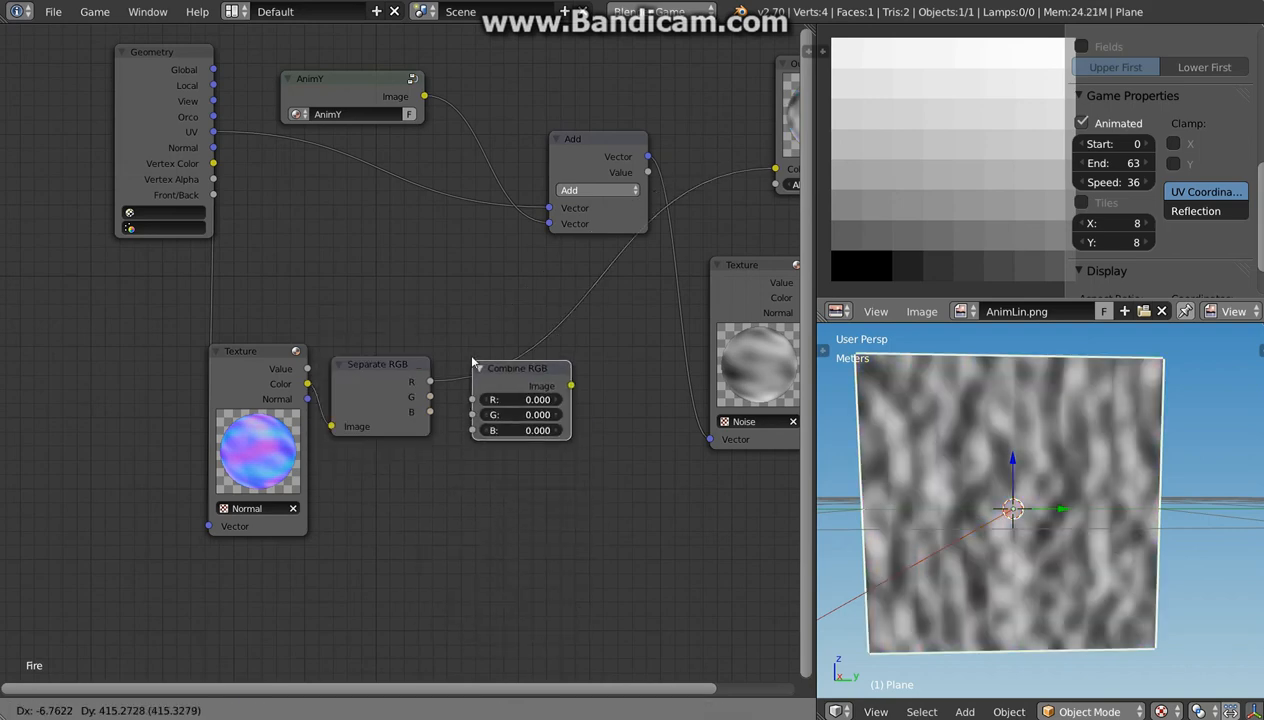
pyautogui.click(456, 338)
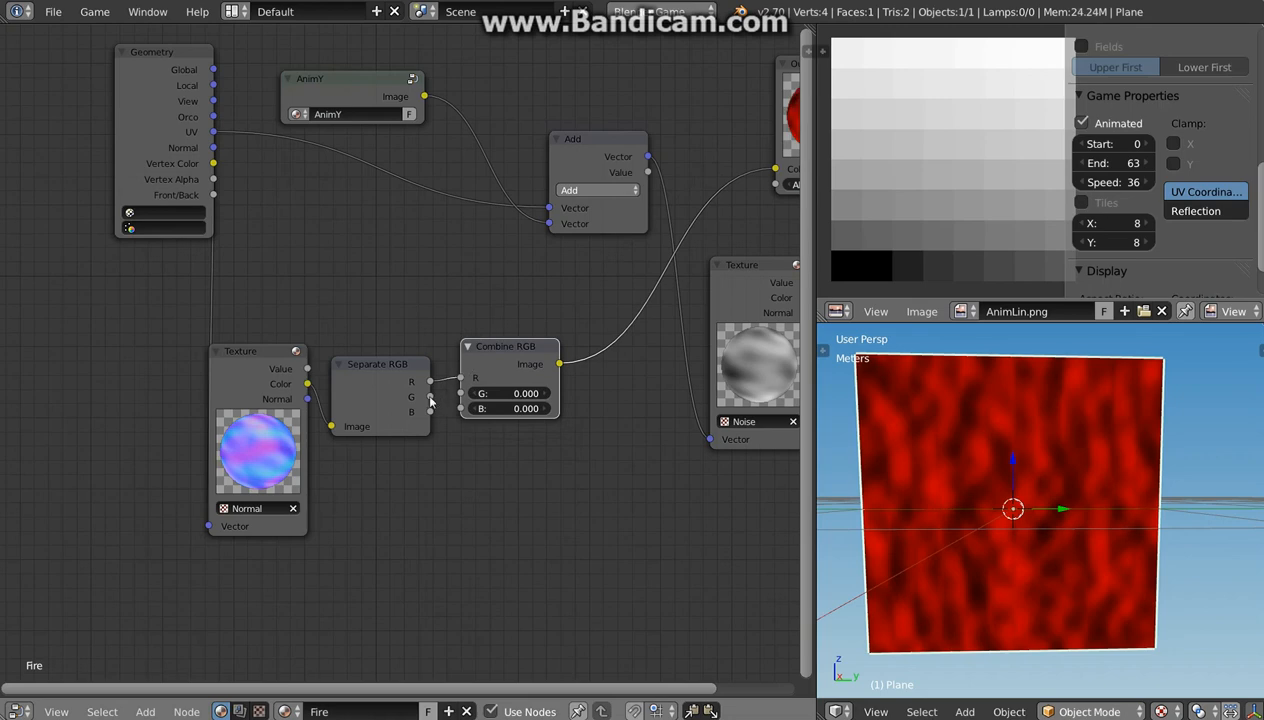
pyautogui.moveTo(430, 397); pyautogui.dragTo(460, 393)
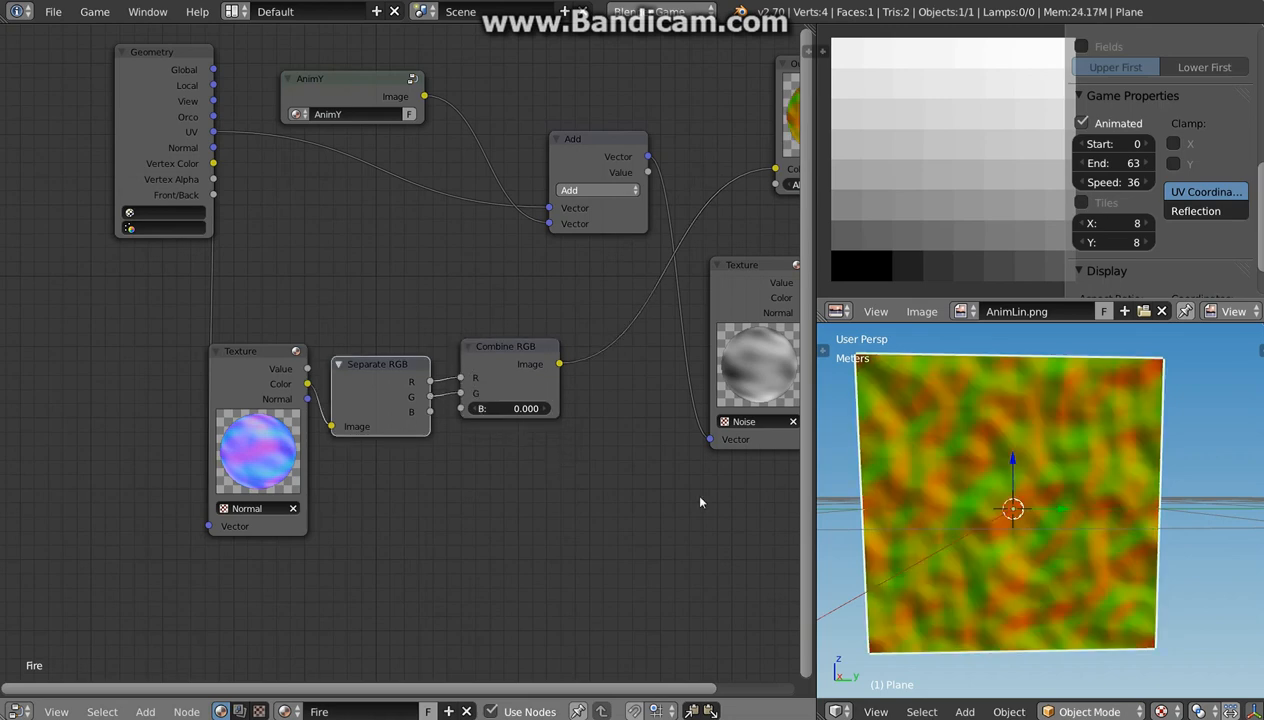
pyautogui.scroll(4, 986, 507)
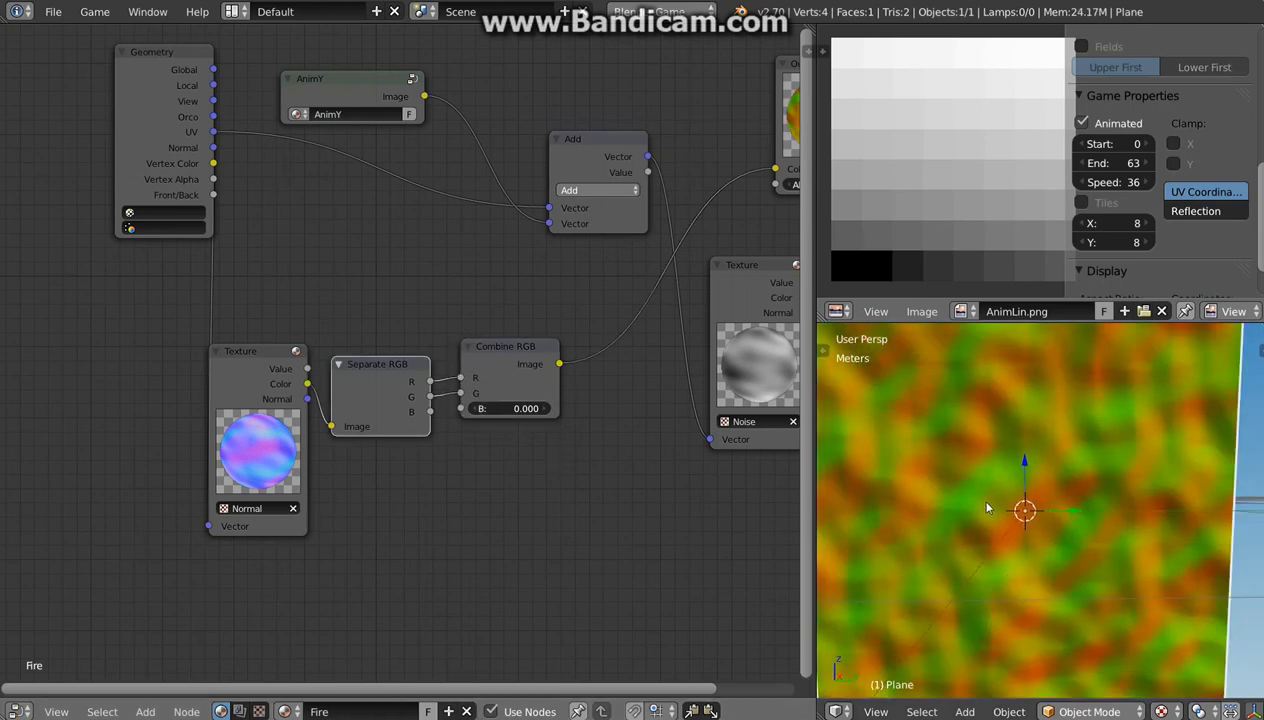
pyautogui.scroll(-2, 986, 507)
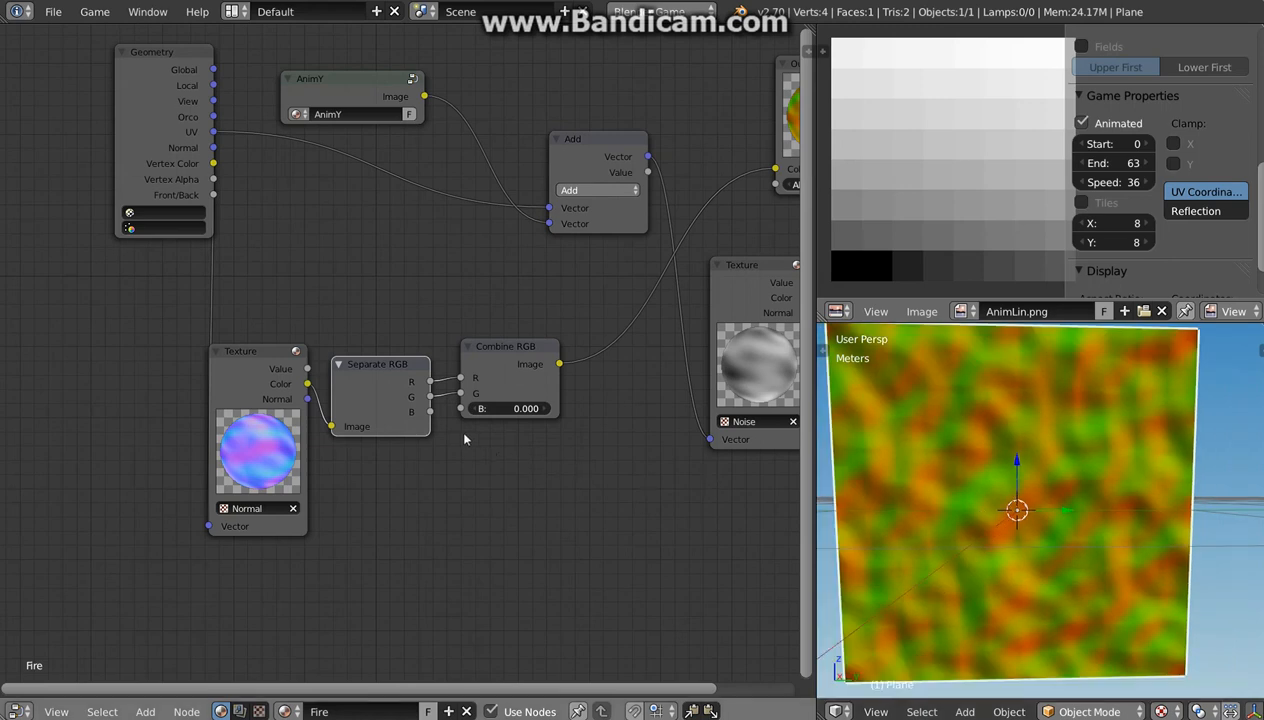
# Line up the Normal Texture, Separate RGB and Combine RGB nodes compactly below Geometry to free space after them
pyautogui.moveTo(488, 446); pyautogui.dragTo(500, 466, button='middle')
pyautogui.moveTo(255, 386); pyautogui.dragTo(128, 400)
pyautogui.moveTo(388, 382); pyautogui.dragTo(267, 384)
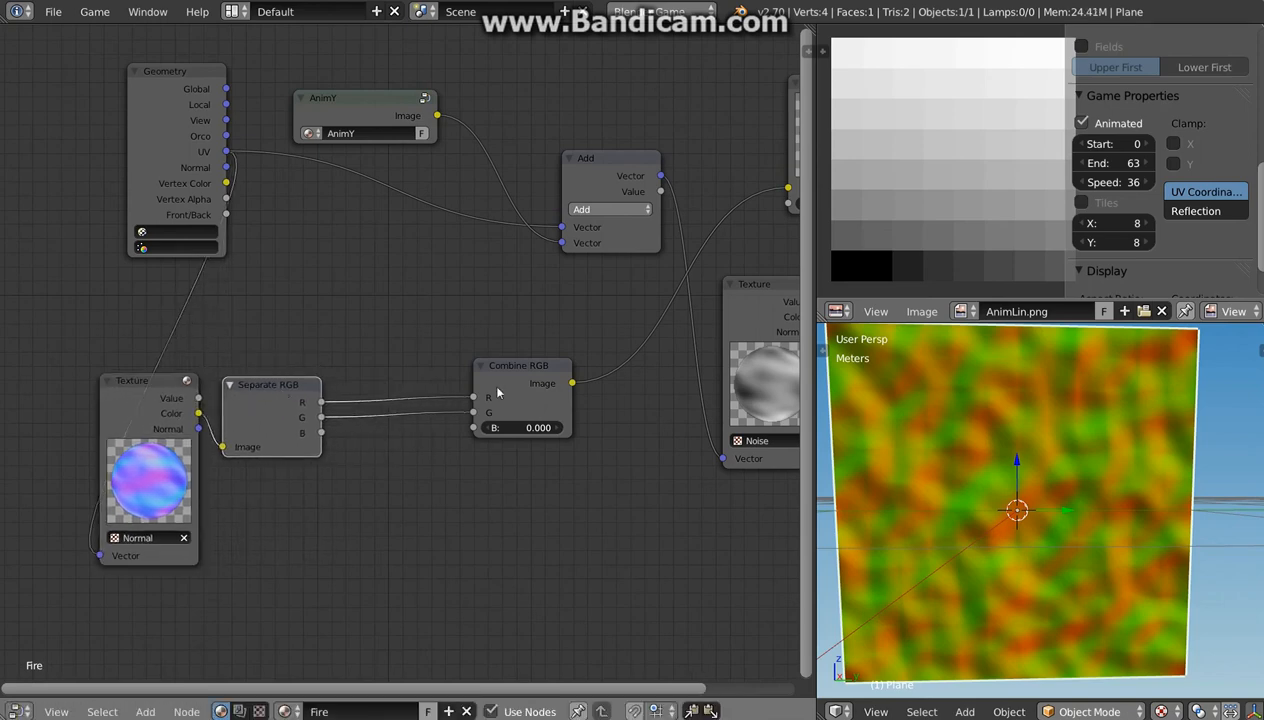
pyautogui.moveTo(500, 383); pyautogui.dragTo(365, 399)
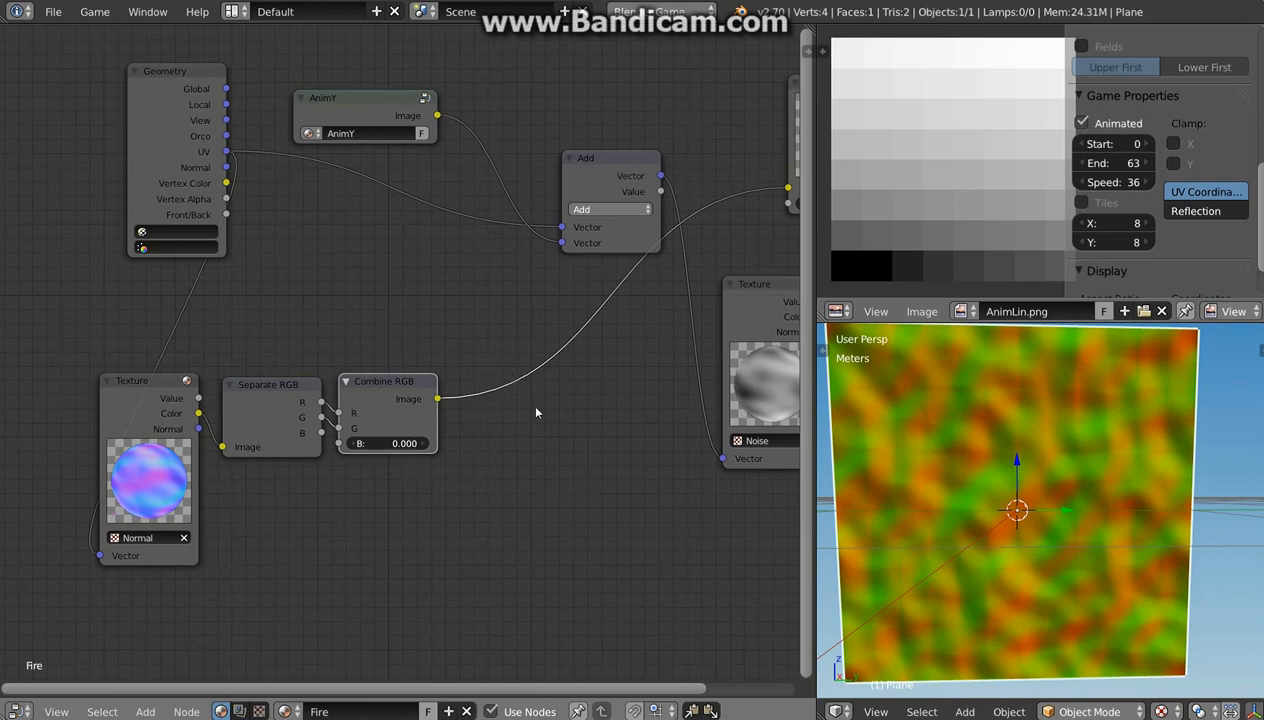
# Insert a MixRGB node on the link between Combine RGB and Output, using Multiply blending with a factor of 1.000
pyautogui.hotkey('shift', 'a')
pyautogui.moveTo(489, 402)
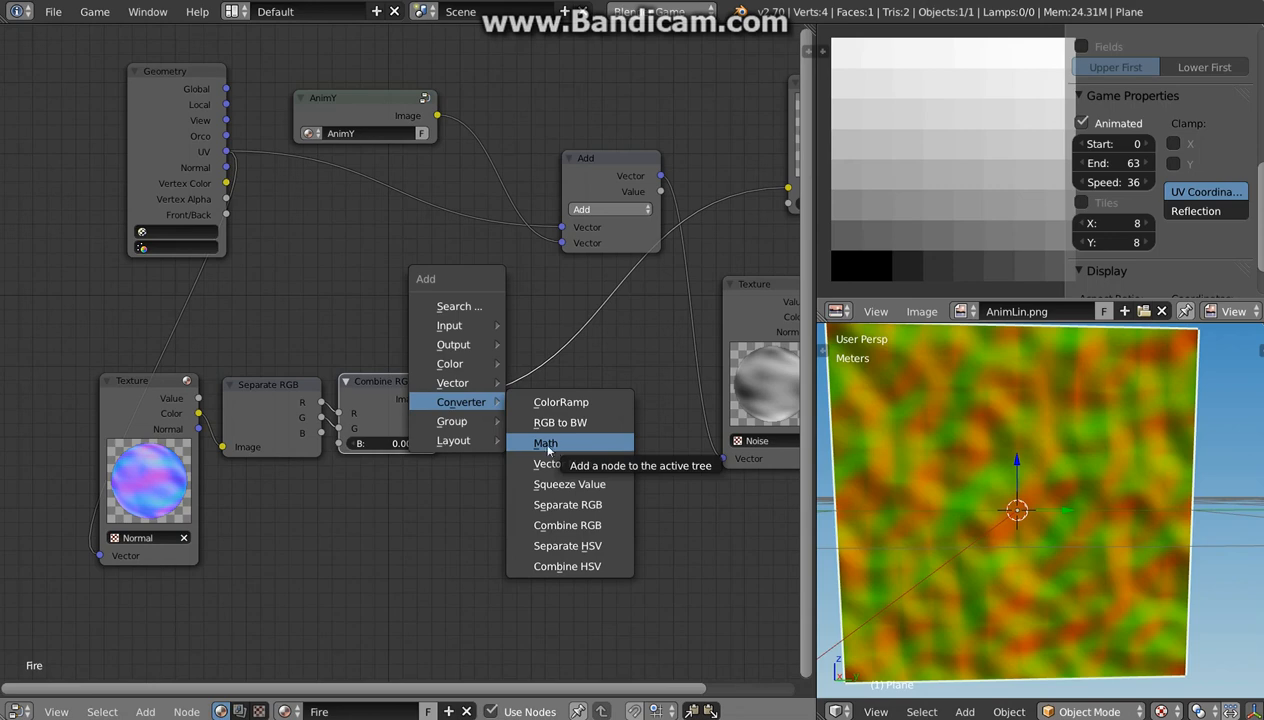
pyautogui.moveTo(471, 372)
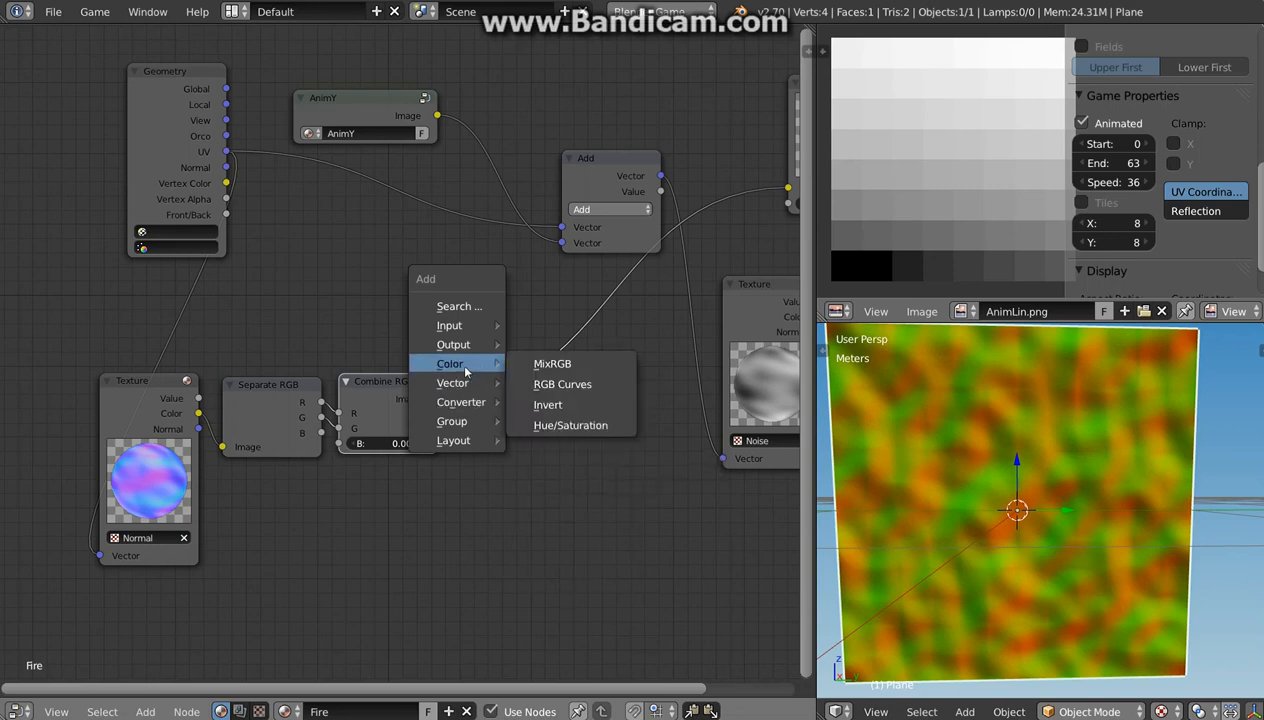
pyautogui.click(530, 364)
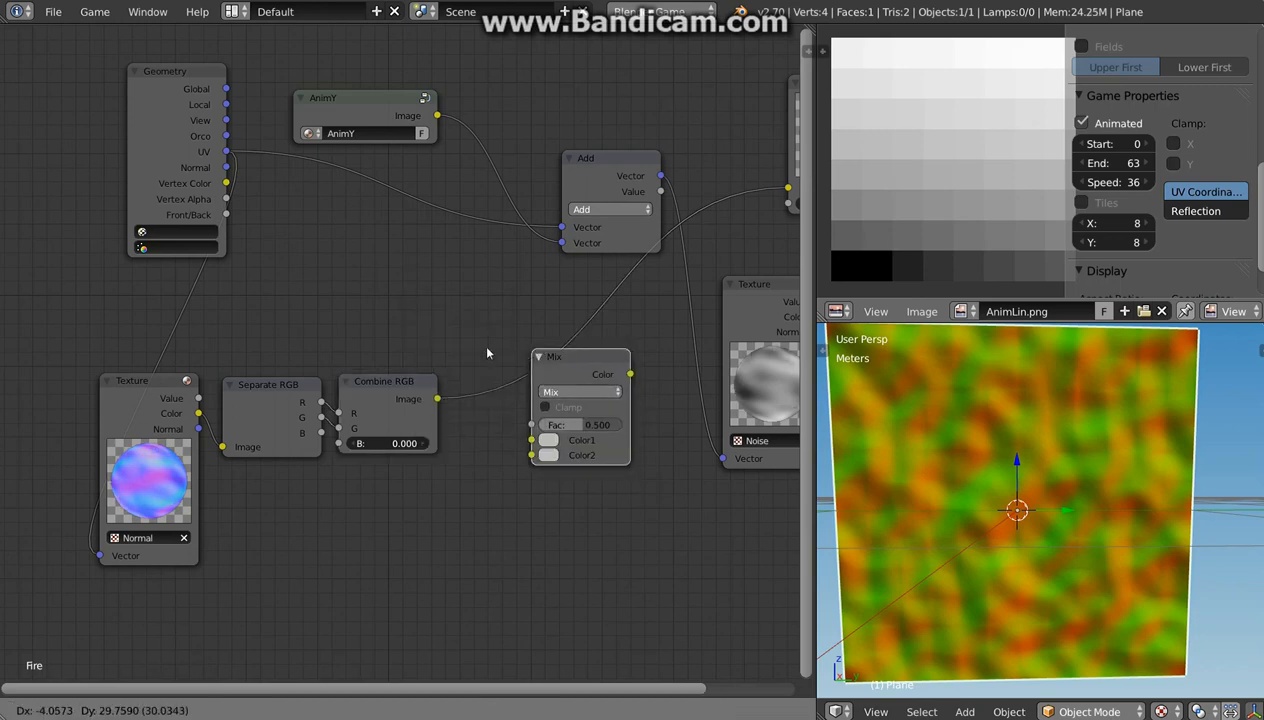
pyautogui.click(520, 395)
pyautogui.click(520, 397)
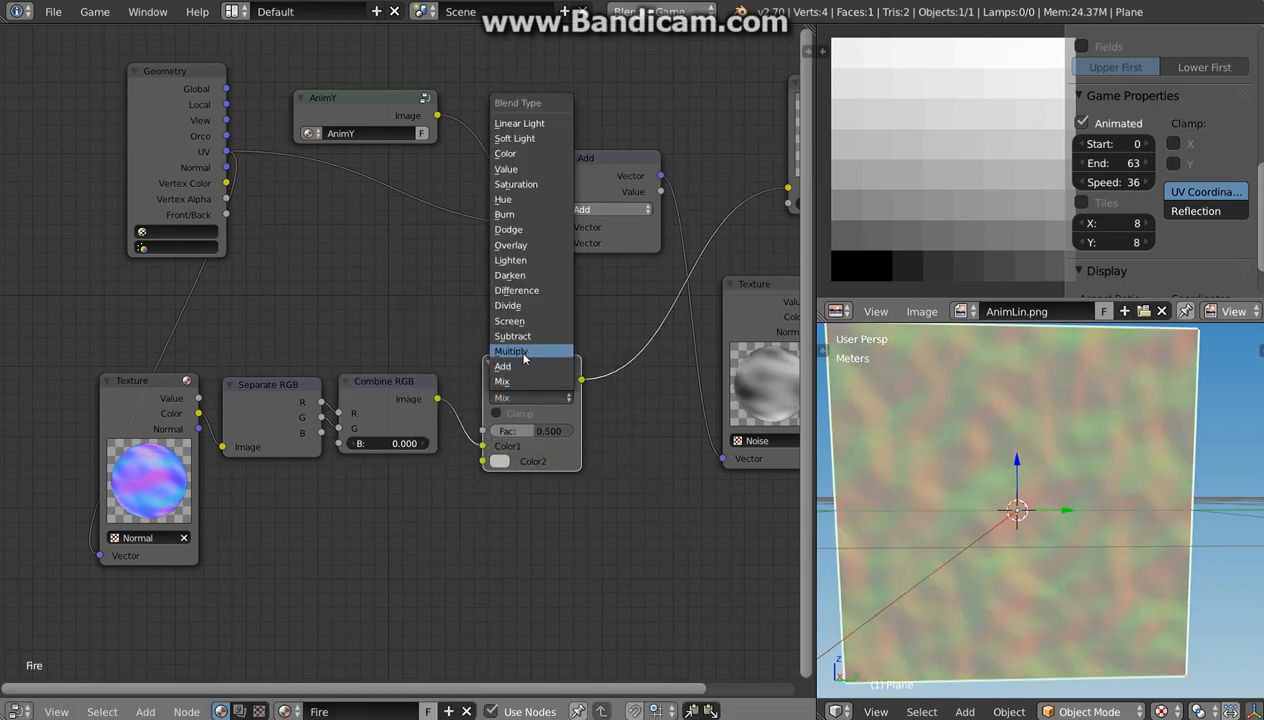
pyautogui.click(522, 353)
pyautogui.moveTo(518, 431); pyautogui.dragTo(572, 431)
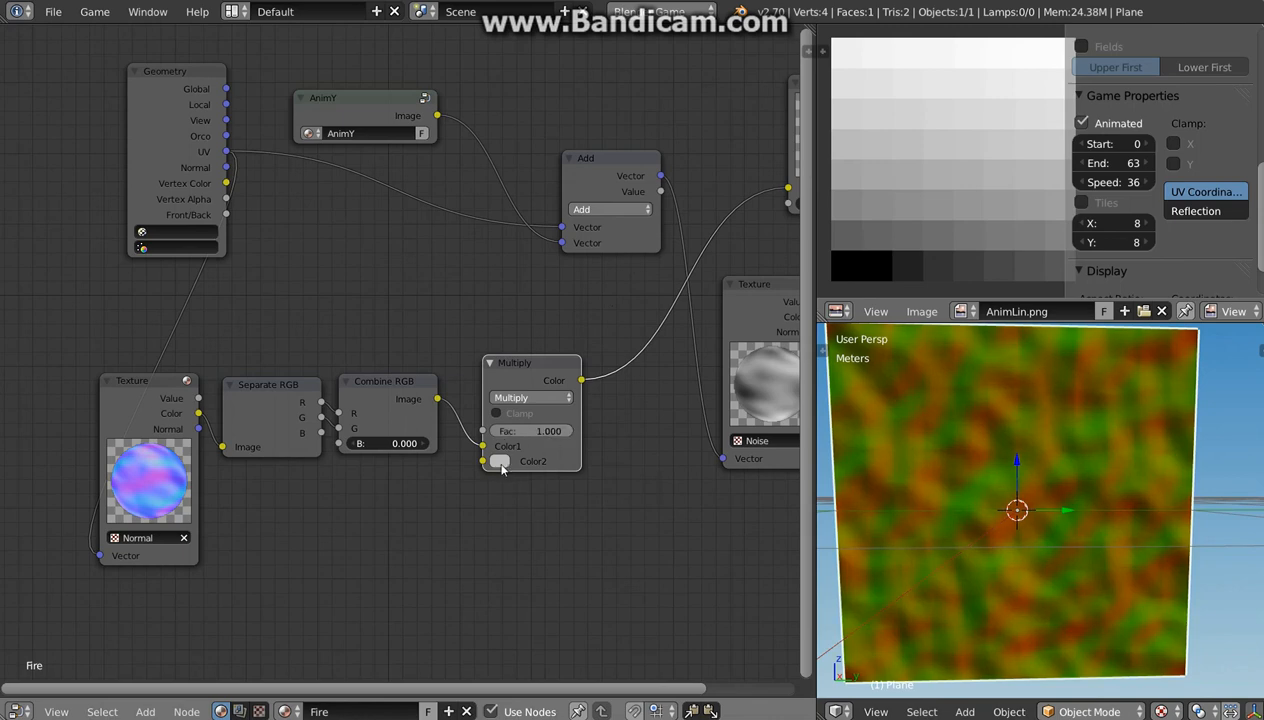
# Duplicate the Combine RGB node and place the copy directly below the original
pyautogui.moveTo(499, 478); pyautogui.dragTo(522, 415, button='middle')
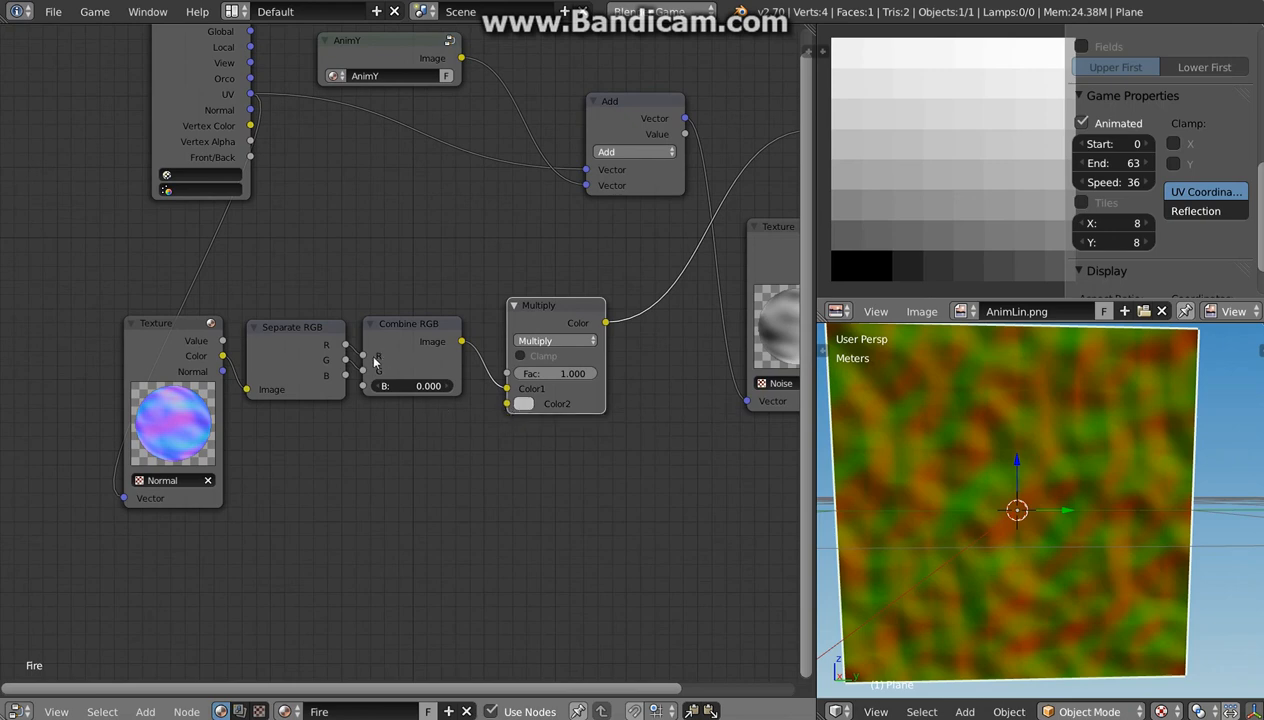
pyautogui.hotkey('shift', 'a')
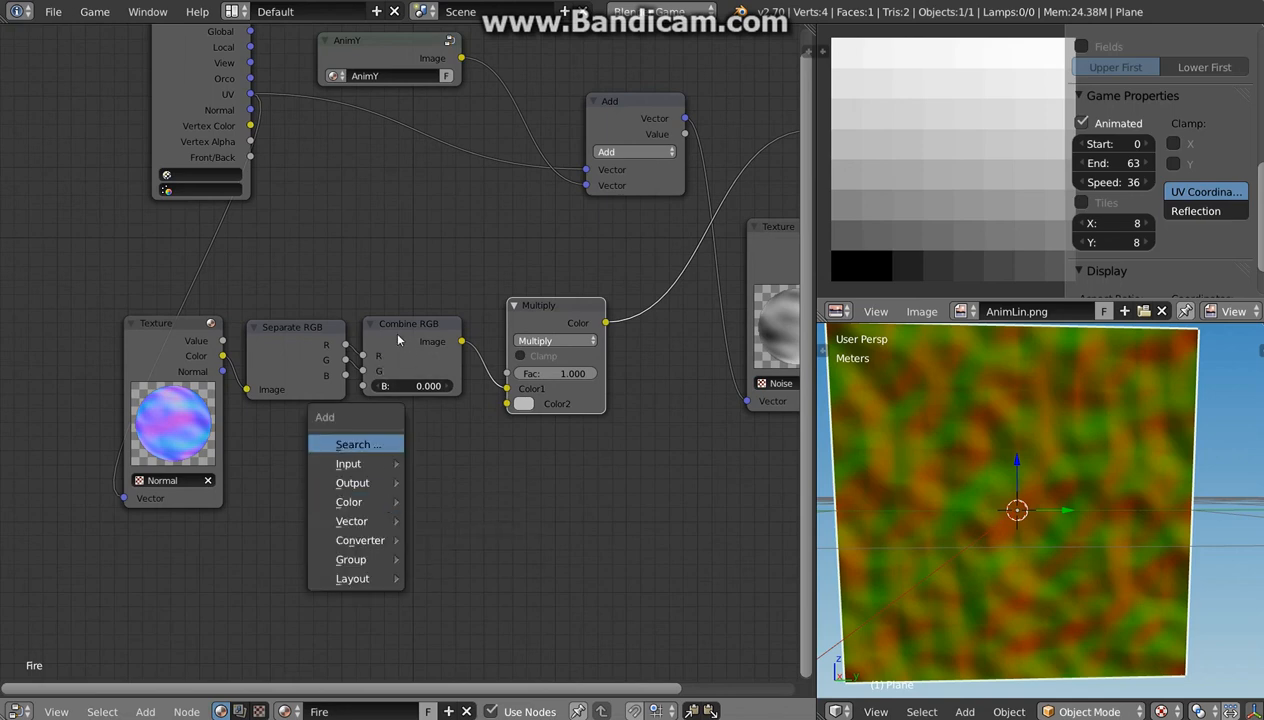
pyautogui.click(396, 325)
pyautogui.hotkey('shift', 'd')
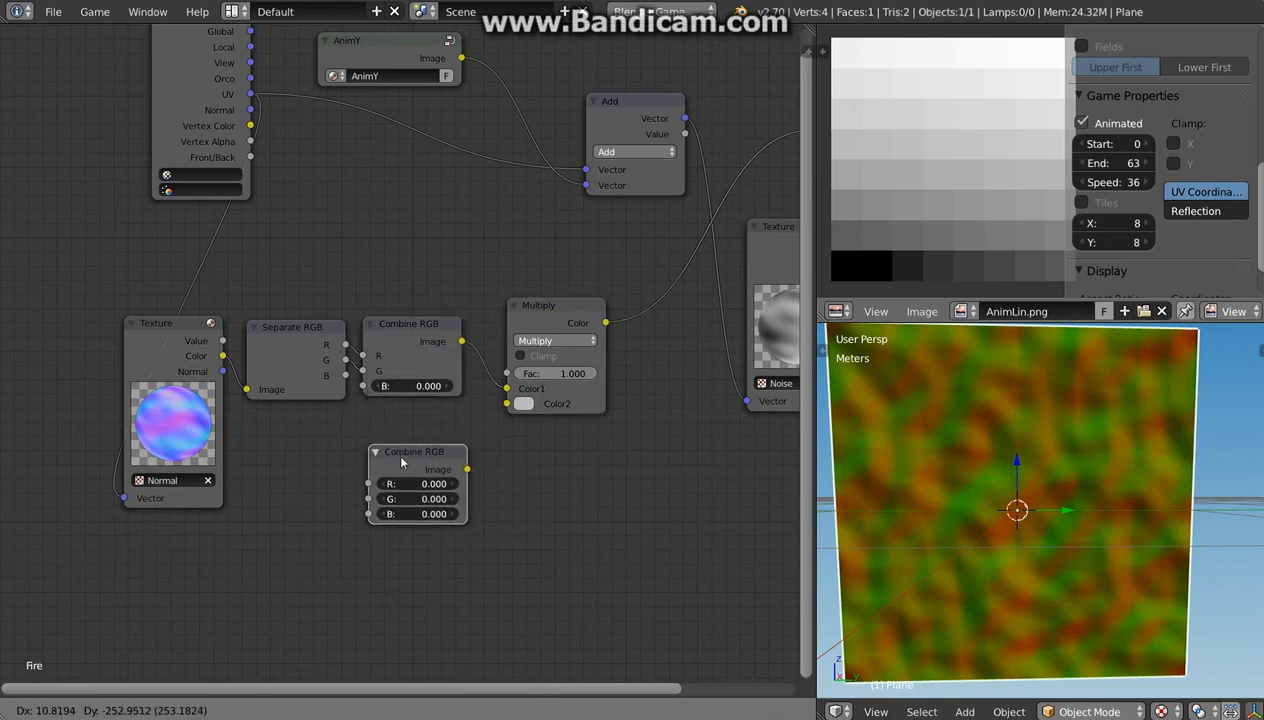
pyautogui.click(385, 503)
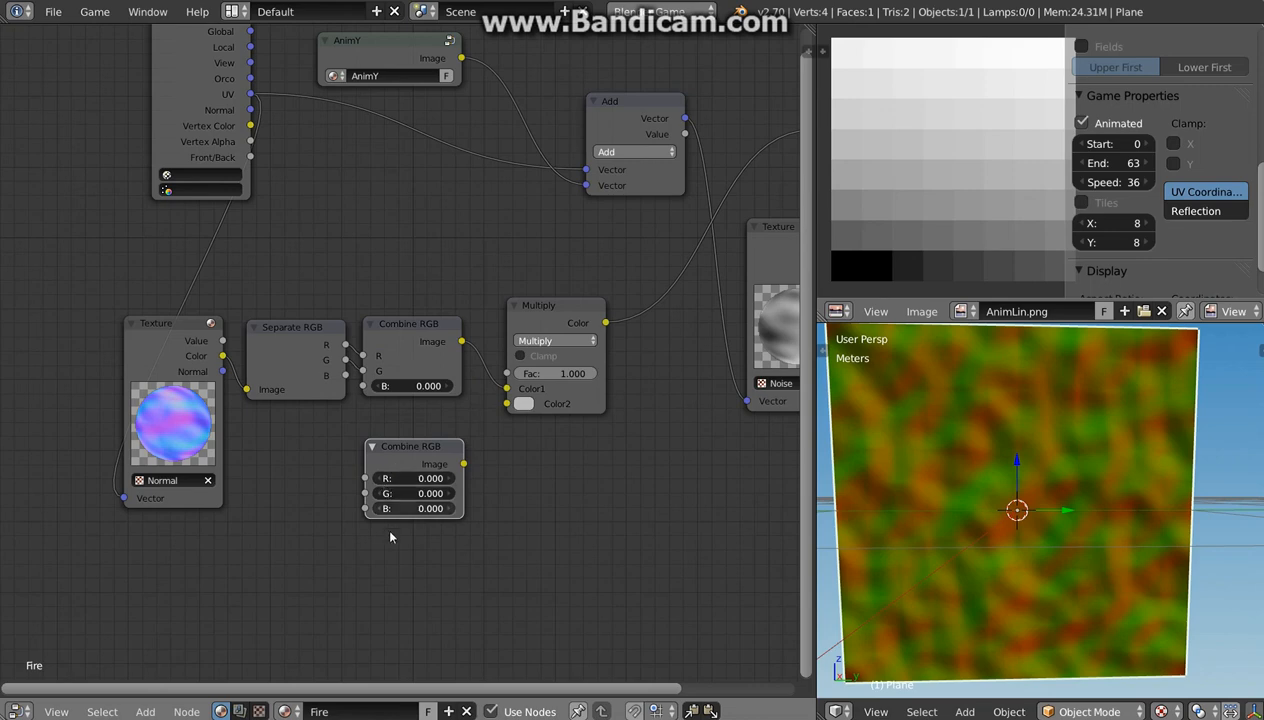
# Add a Value node feeding R, G and B of the lower Combine RGB, and link its Image to Multiply's Color2
pyautogui.hotkey('shift', 'a')
pyautogui.moveTo(280, 484)
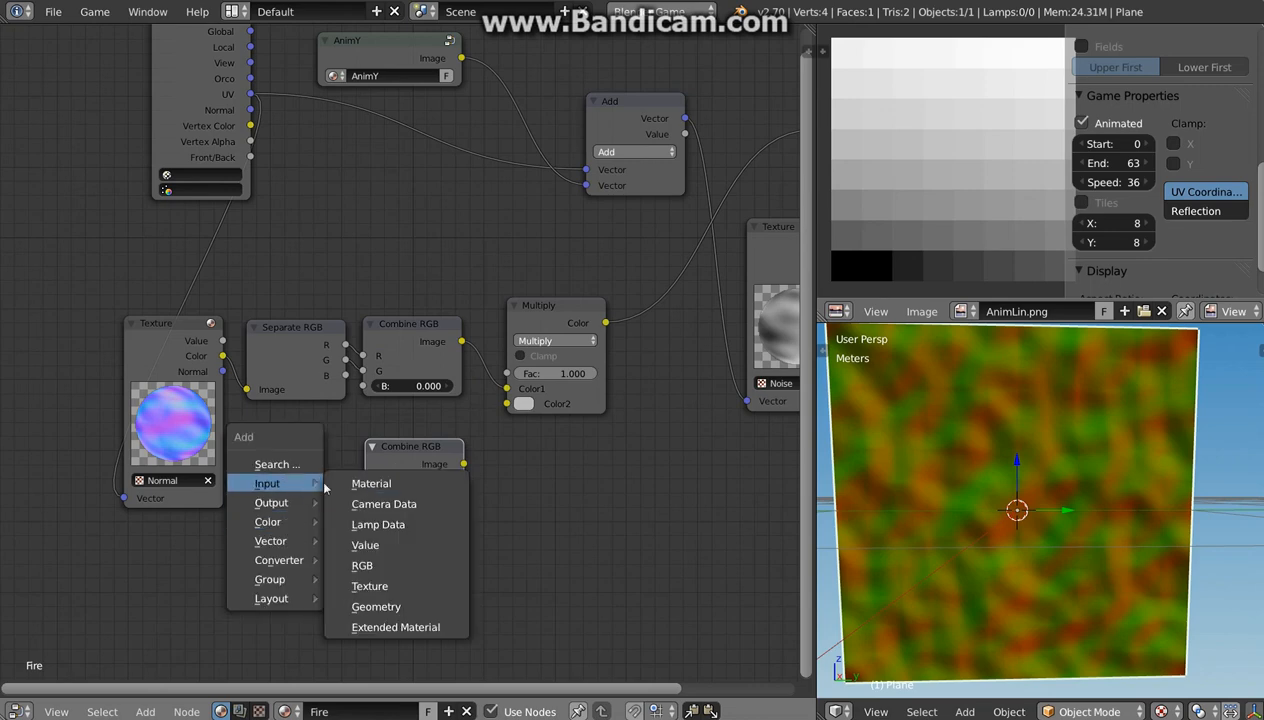
pyautogui.click(370, 545)
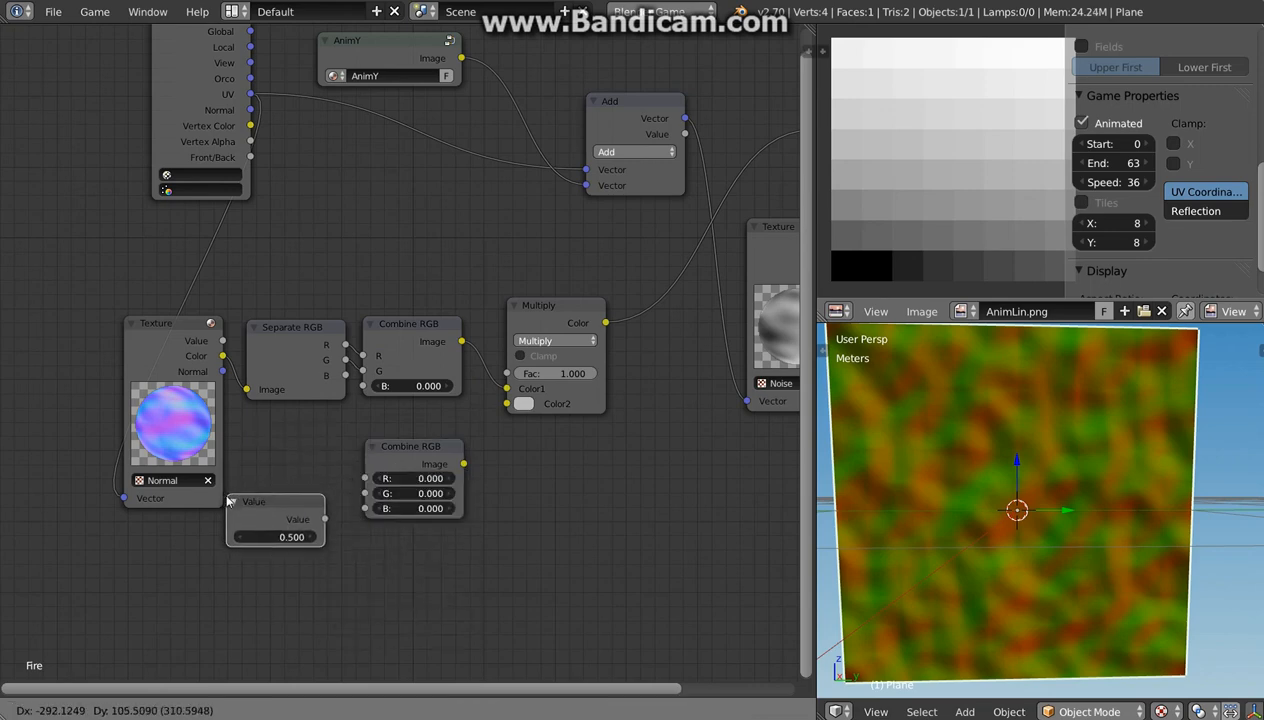
pyautogui.click(338, 484)
pyautogui.moveTo(342, 484); pyautogui.dragTo(366, 509)
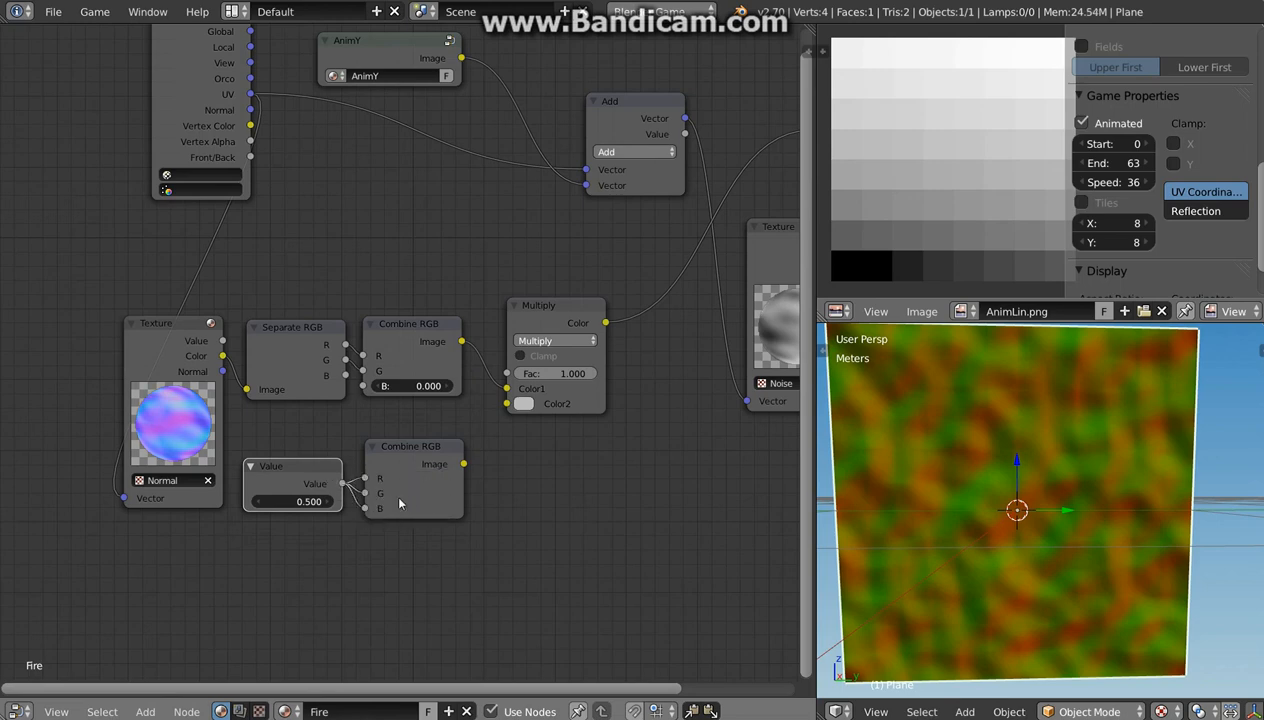
pyautogui.moveTo(464, 464); pyautogui.dragTo(507, 404)
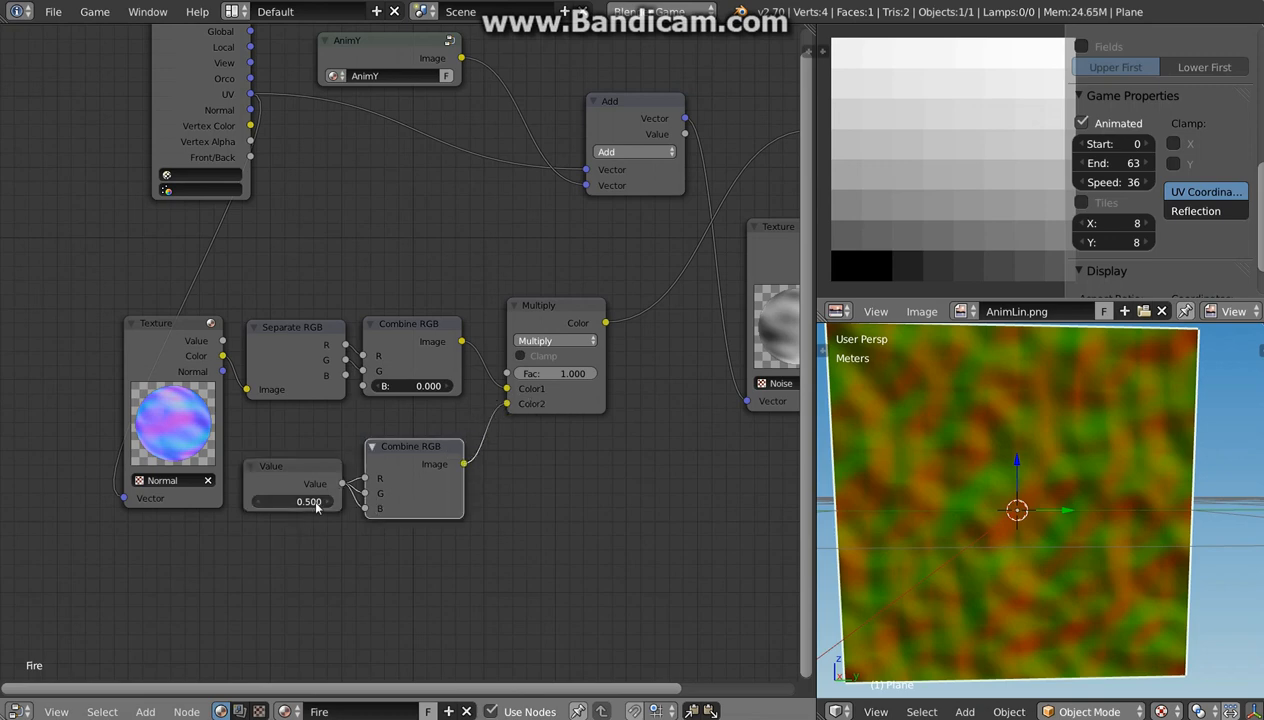
# Try 0.300, 1.100 and 2.400 in the Value node to compare the brightness on the plane
pyautogui.moveTo(312, 507)
pyautogui.mouseDown()
pyautogui.moveTo(260, 507)
pyautogui.moveTo(315, 510)
pyautogui.mouseUp()
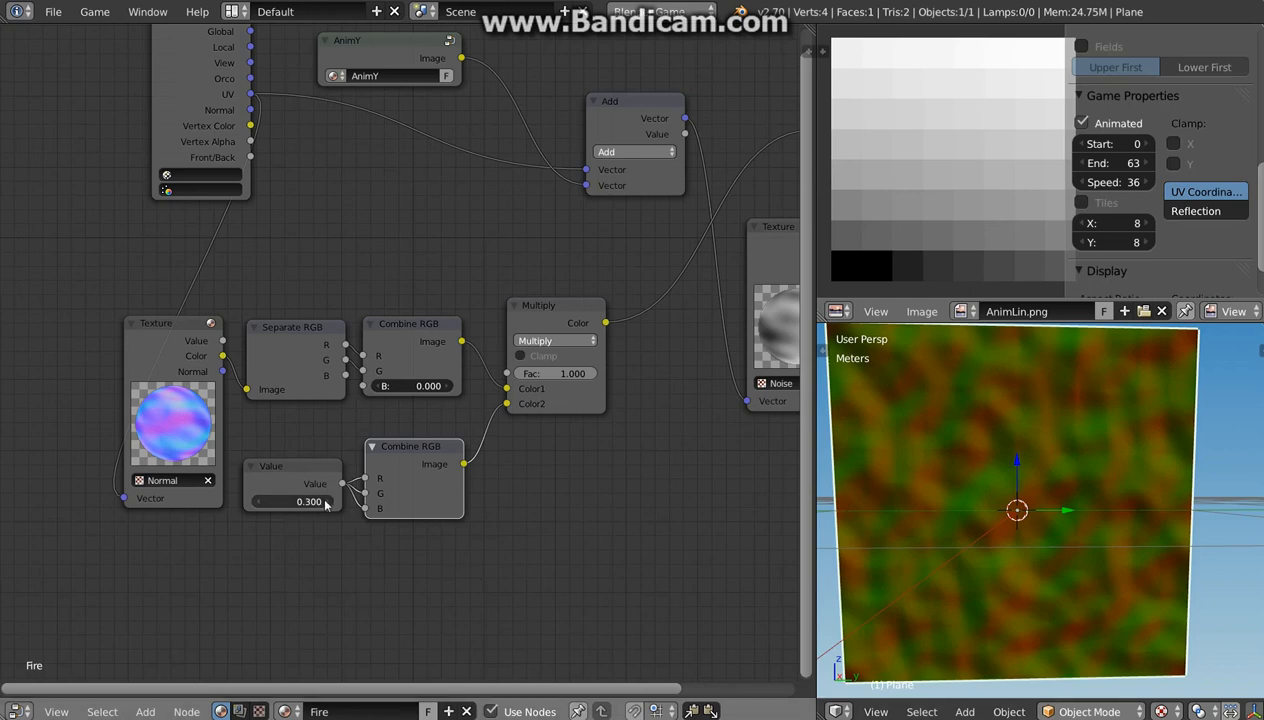
pyautogui.moveTo(310, 501); pyautogui.dragTo(325, 505)
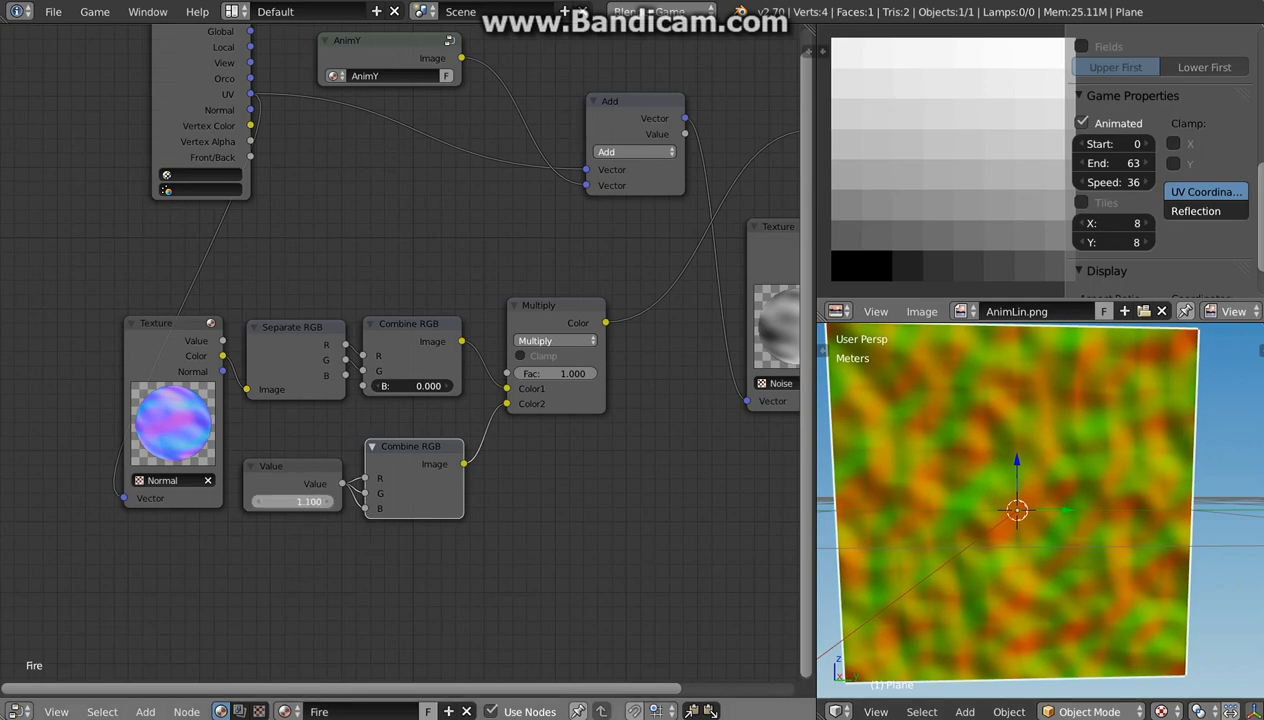
pyautogui.moveTo(310, 501); pyautogui.dragTo(325, 501)
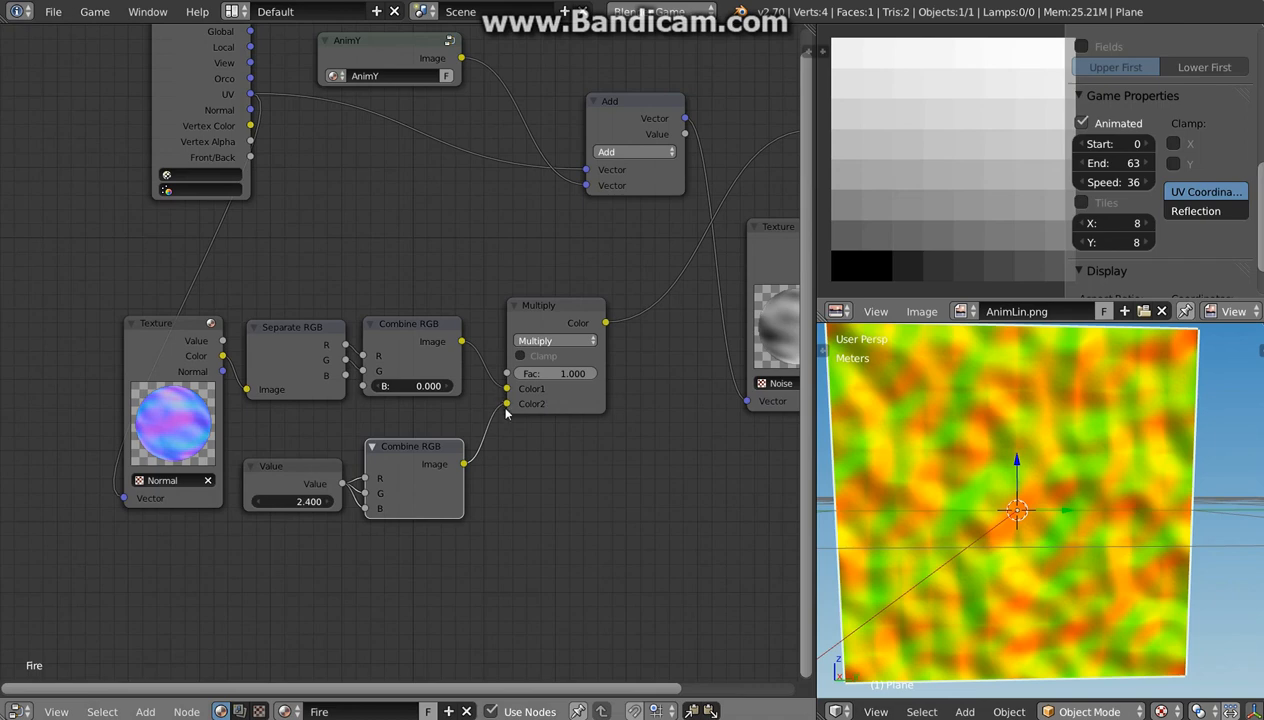
# Unlink Multiply's Color2 to try plain white there, relink the lower Combine RGB, and set the Value node to 0.400
pyautogui.moveTo(507, 404); pyautogui.dragTo(520, 410)
pyautogui.click(522, 404)
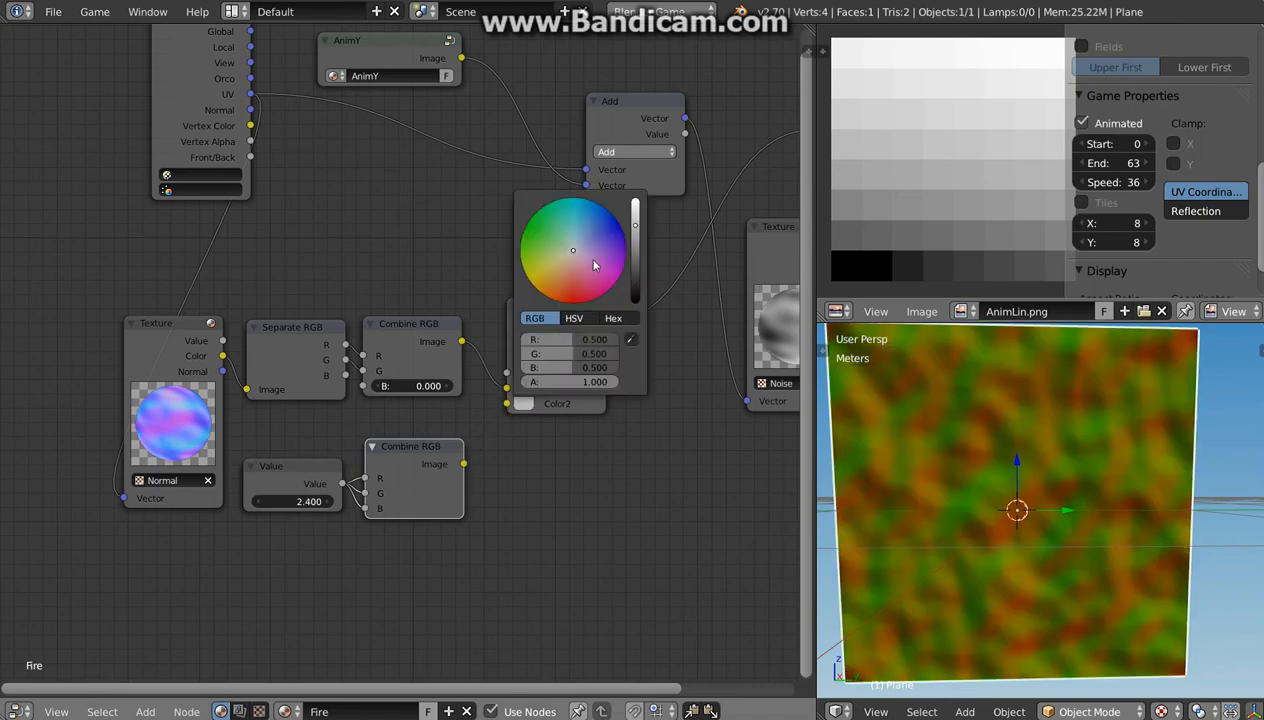
pyautogui.moveTo(634, 225); pyautogui.dragTo(634, 199)
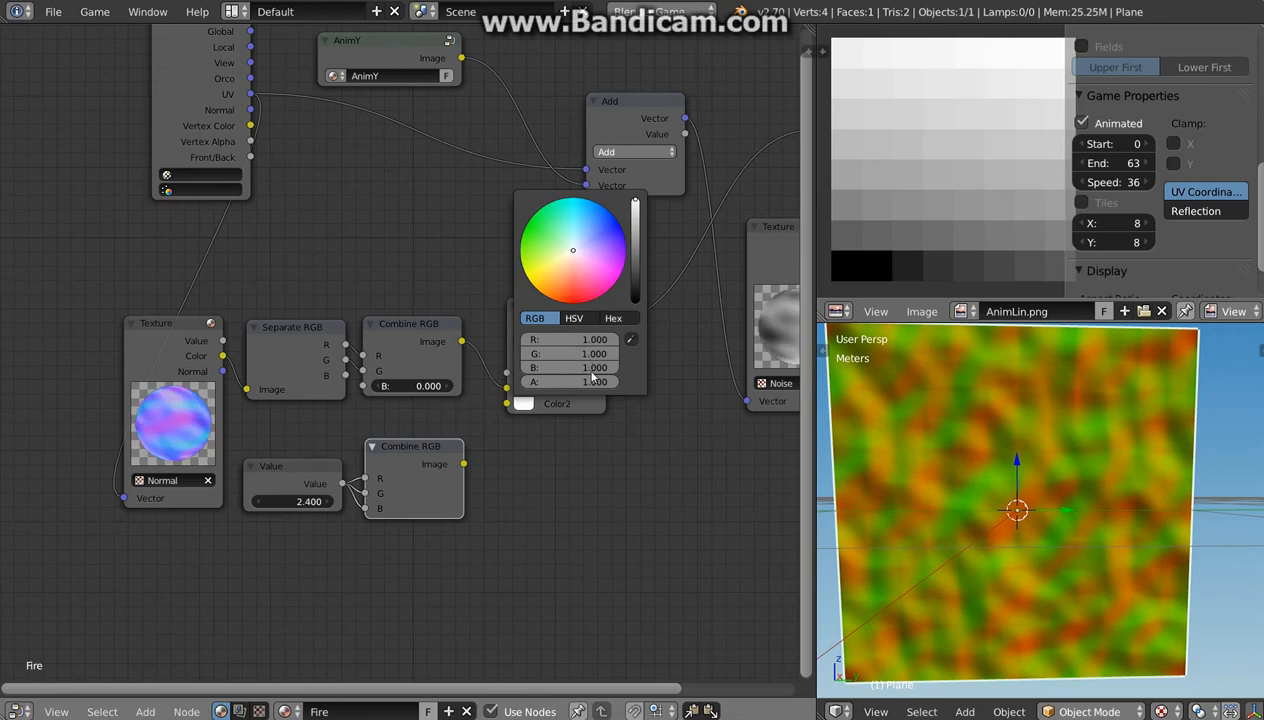
pyautogui.moveTo(464, 463); pyautogui.dragTo(507, 403)
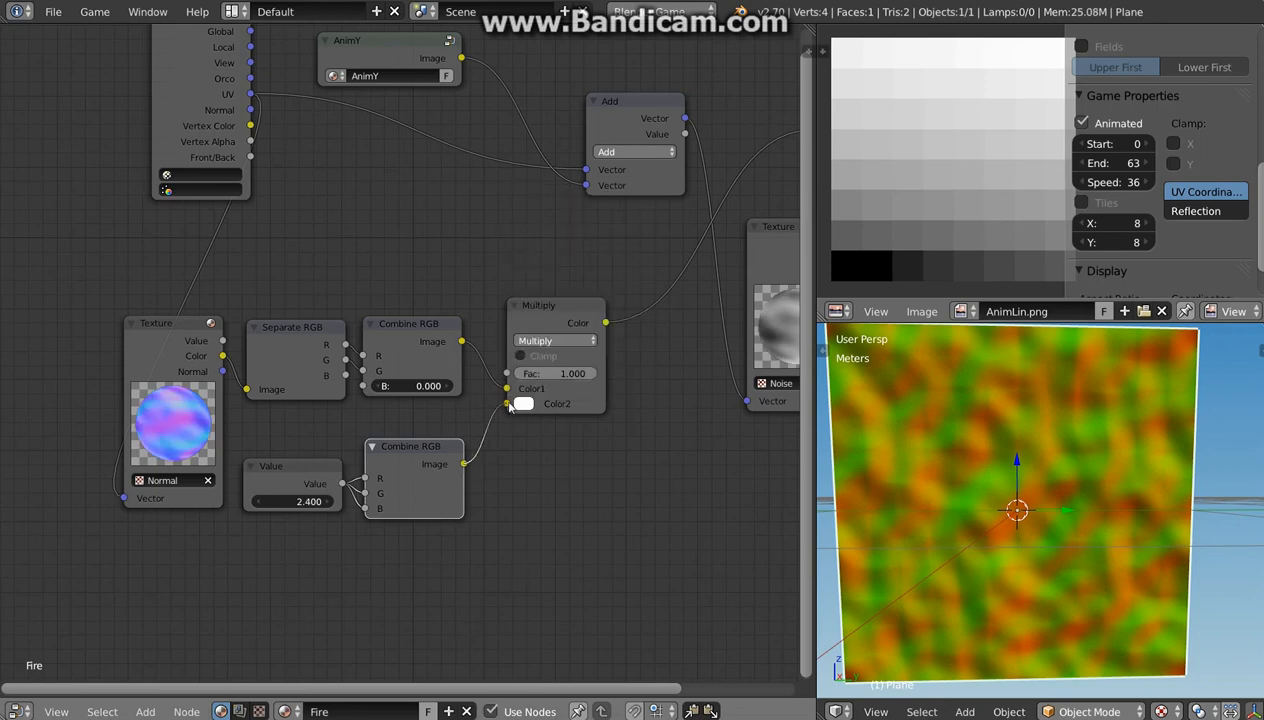
pyautogui.moveTo(308, 503); pyautogui.dragTo(204, 503)
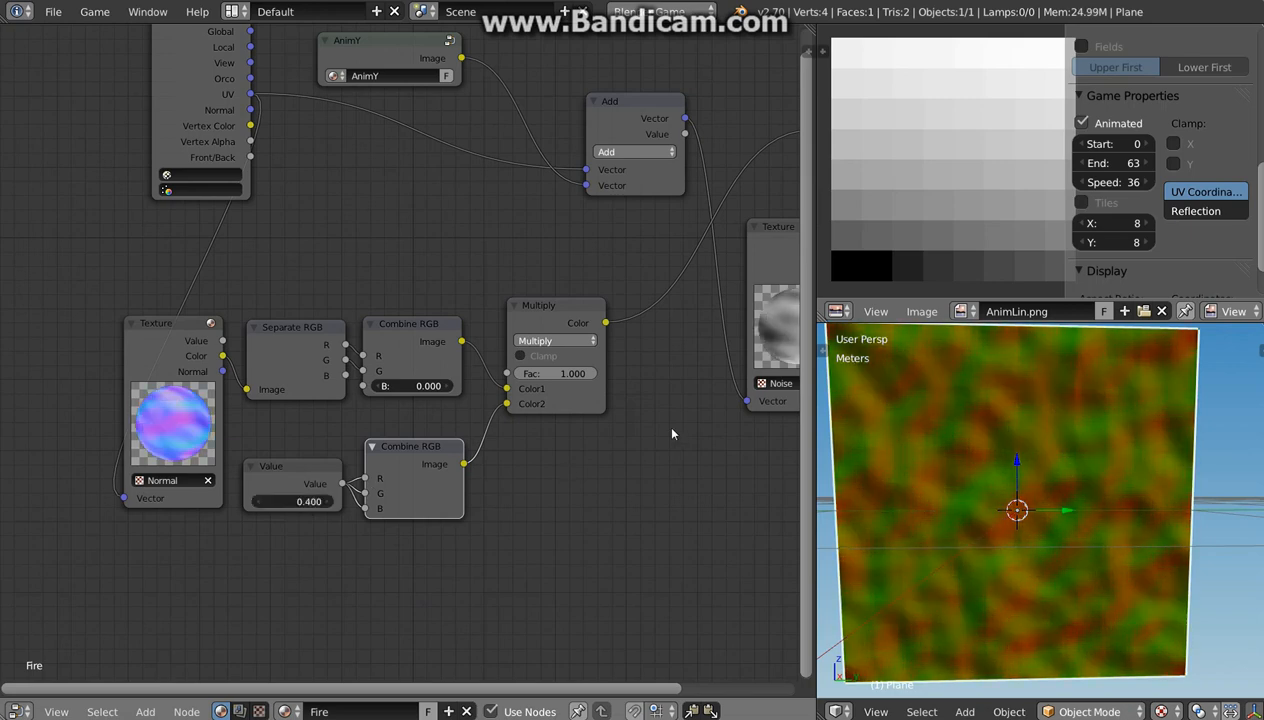
# Rearrange the nodes, moving AnimY below Multiply and shifting the Add and Noise Texture nodes outward to free space beside Multiply
pyautogui.moveTo(671, 431); pyautogui.dragTo(492, 514, button='middle')
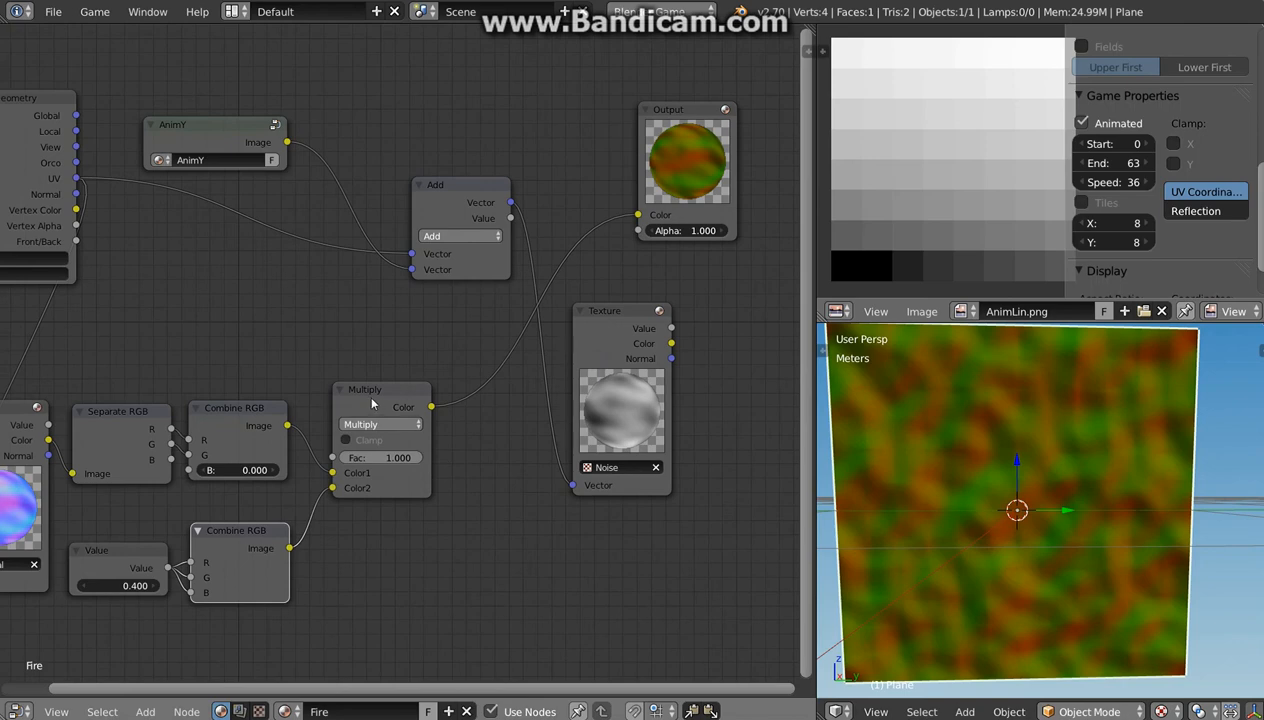
pyautogui.moveTo(372, 403); pyautogui.dragTo(360, 400)
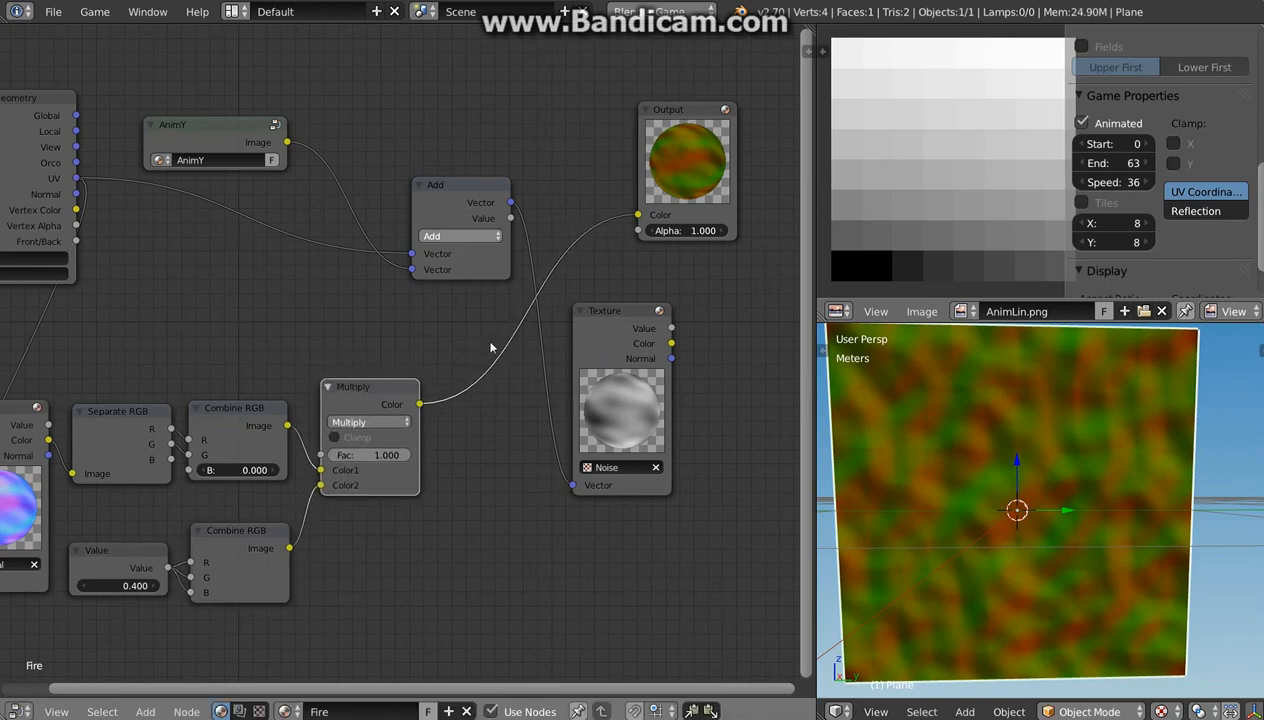
pyautogui.moveTo(614, 348); pyautogui.dragTo(732, 406)
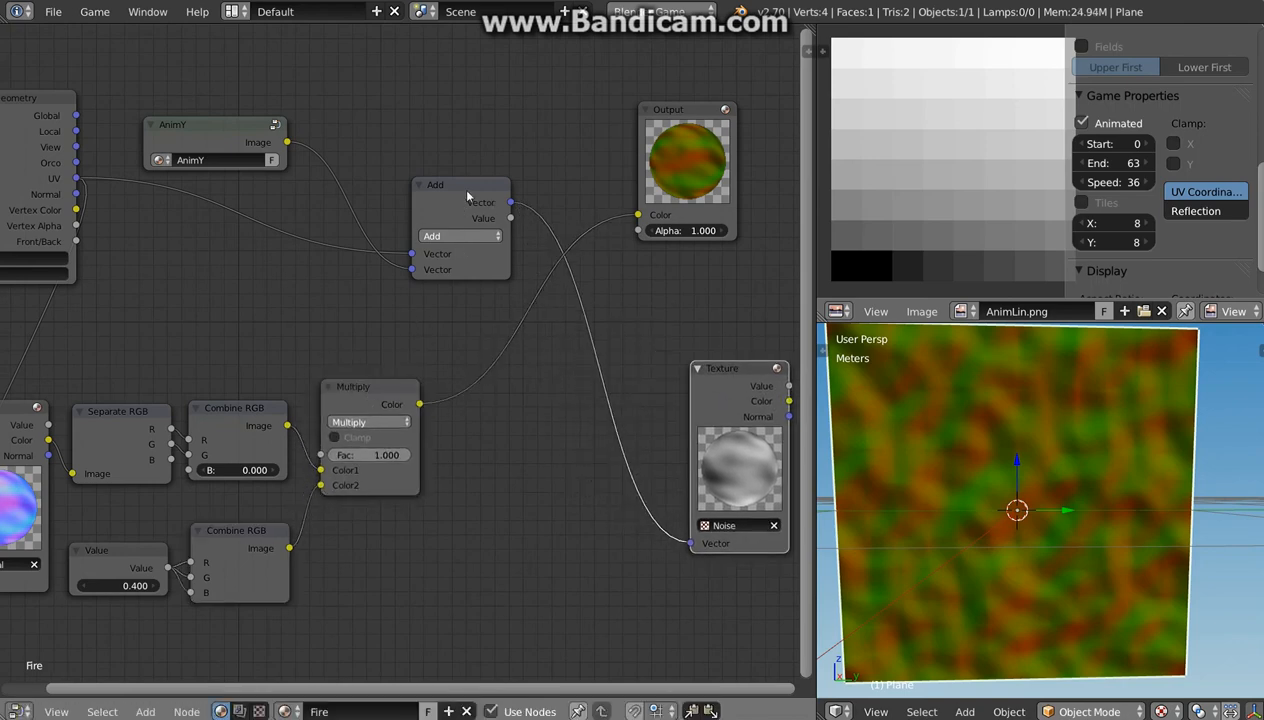
pyautogui.moveTo(467, 196); pyautogui.dragTo(543, 168)
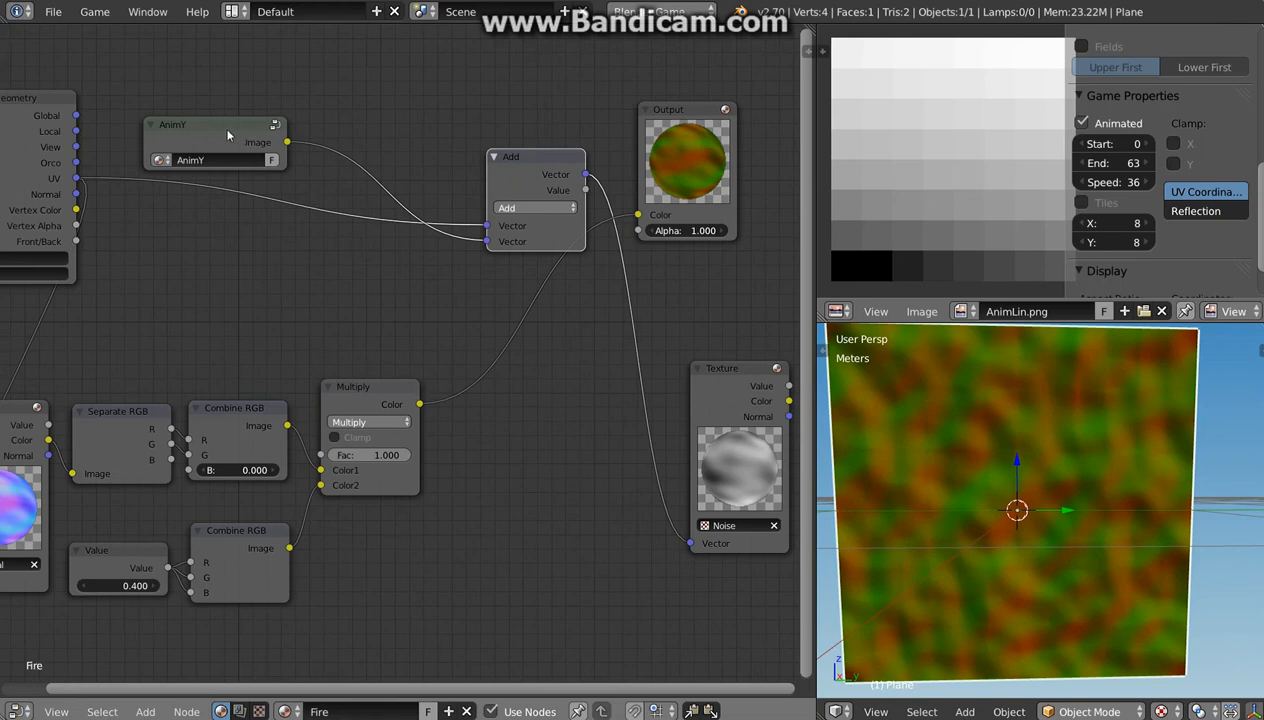
pyautogui.moveTo(233, 139); pyautogui.dragTo(428, 581)
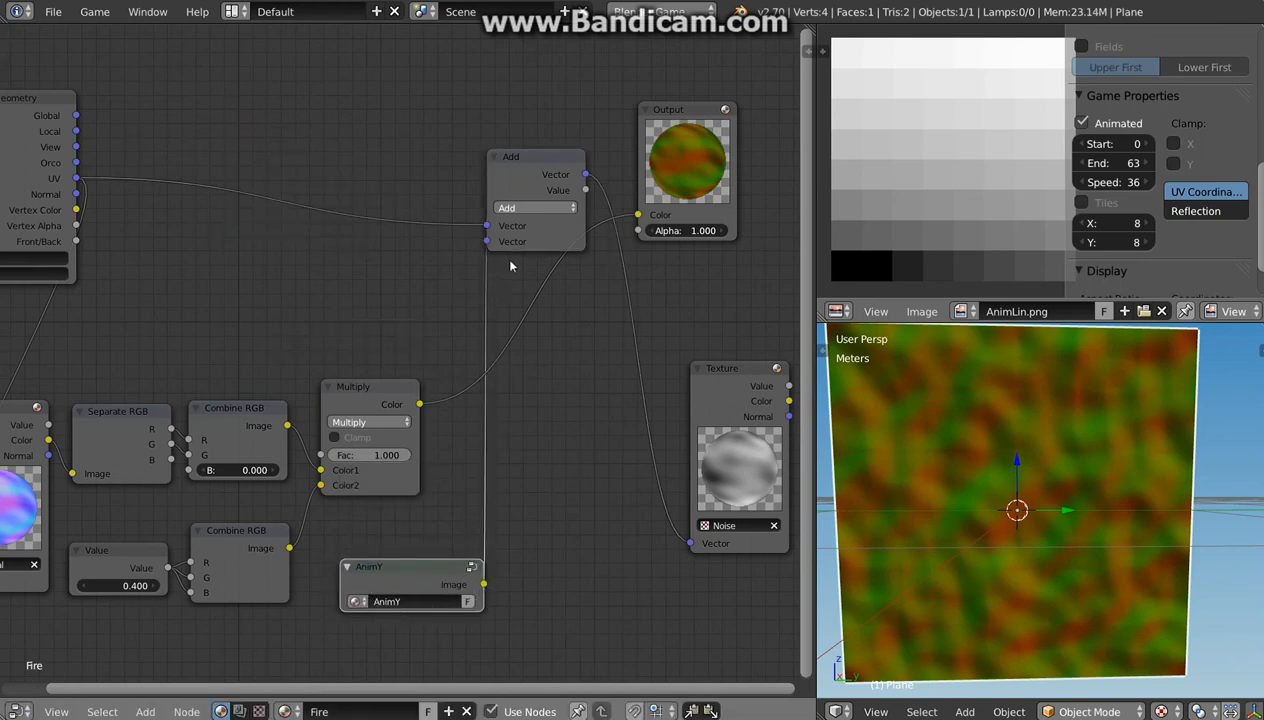
pyautogui.moveTo(508, 167); pyautogui.dragTo(532, 150)
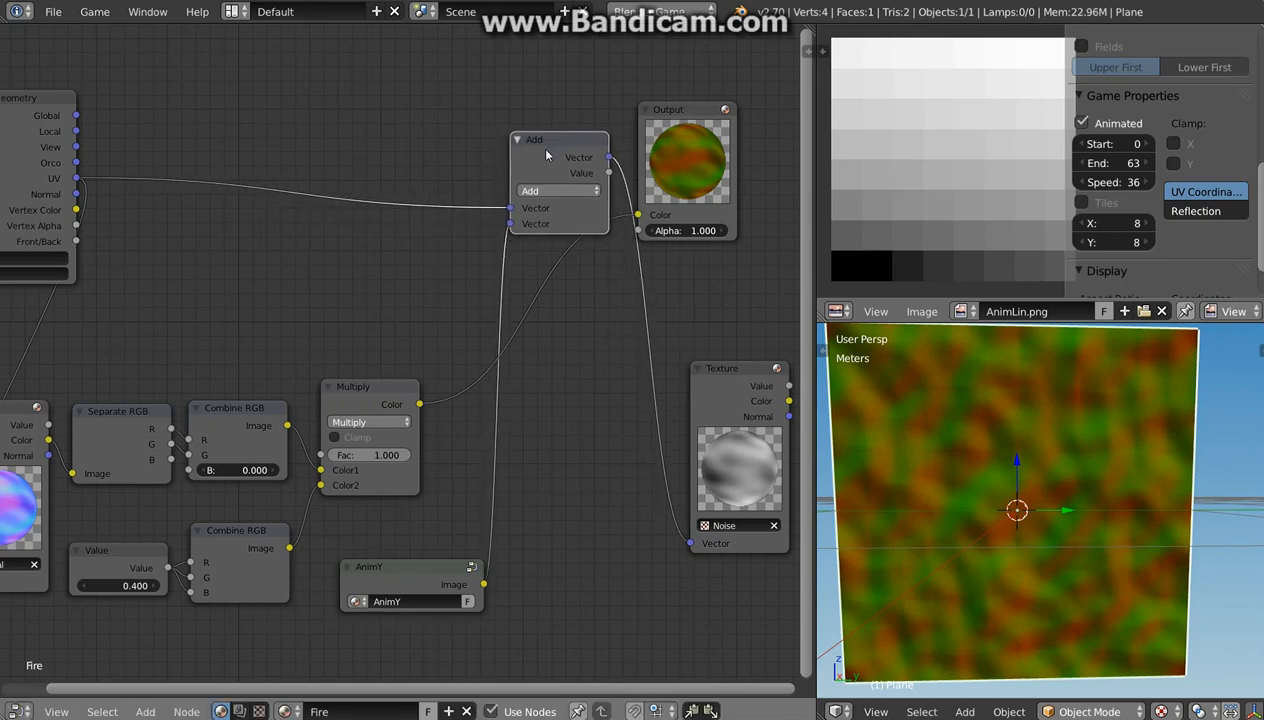
# Insert a duplicate of the Add node on the AnimY link and connect Multiply's Color to its second Vector input
pyautogui.hotkey('shift', 'd')
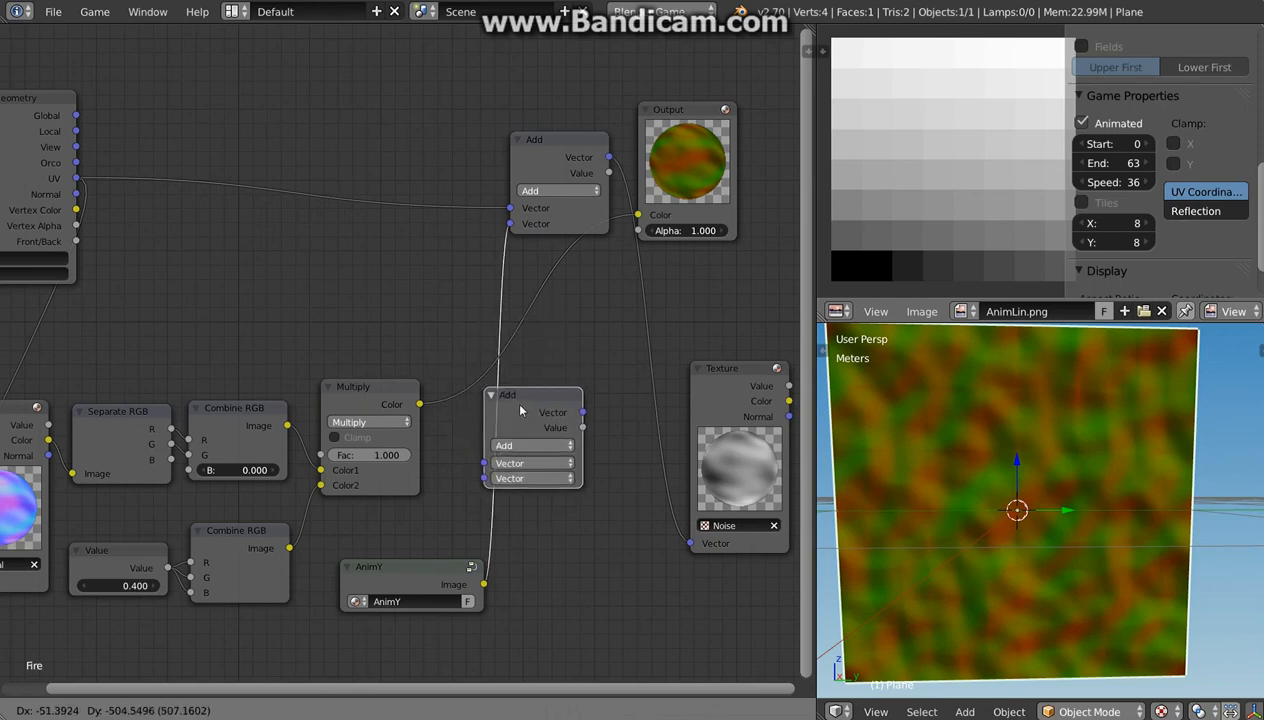
pyautogui.click(501, 413)
pyautogui.moveTo(501, 413); pyautogui.dragTo(527, 403)
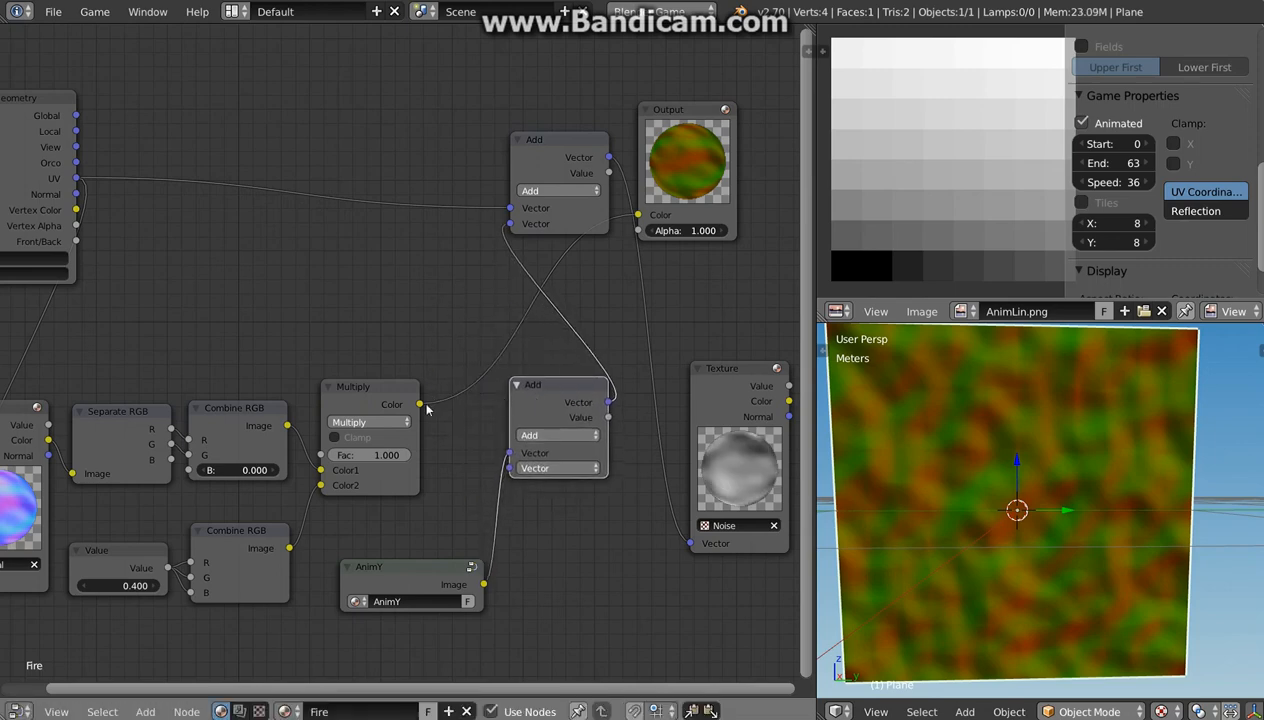
pyautogui.moveTo(419, 404); pyautogui.dragTo(510, 468)
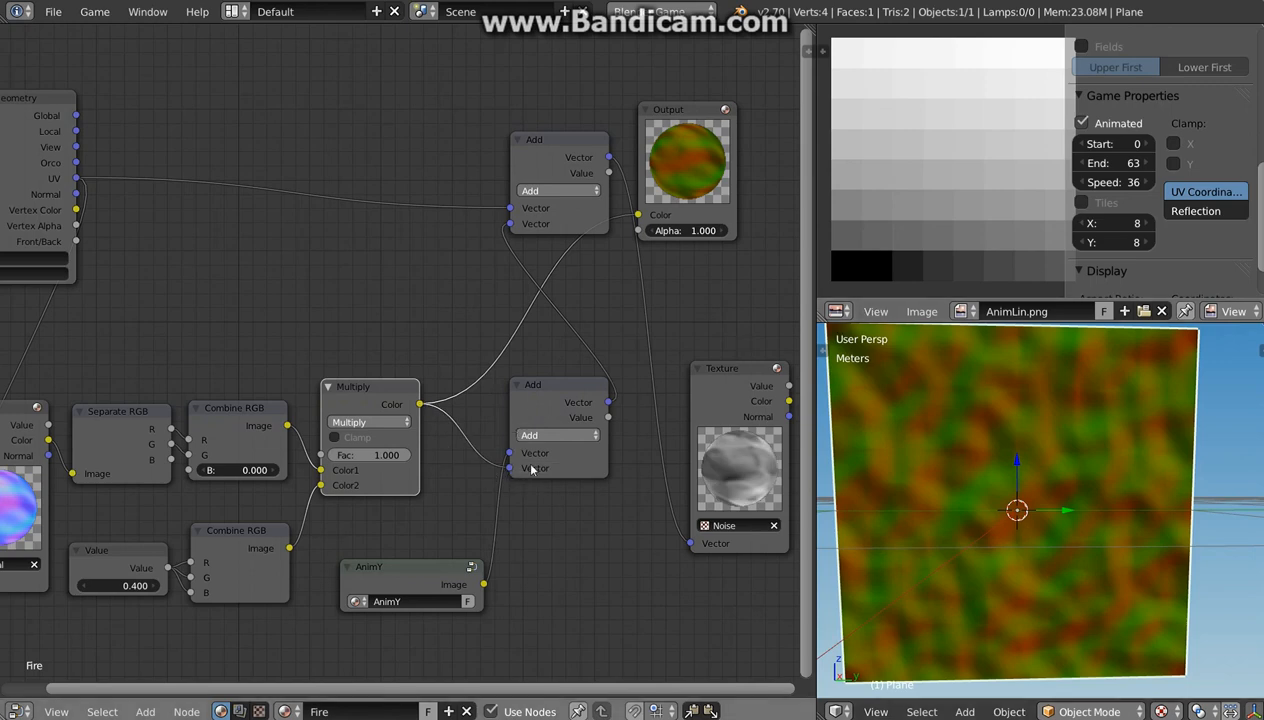
# Move both Add nodes and the Noise Texture node closer together beneath and beside the Output node
pyautogui.moveTo(555, 390); pyautogui.dragTo(533, 389)
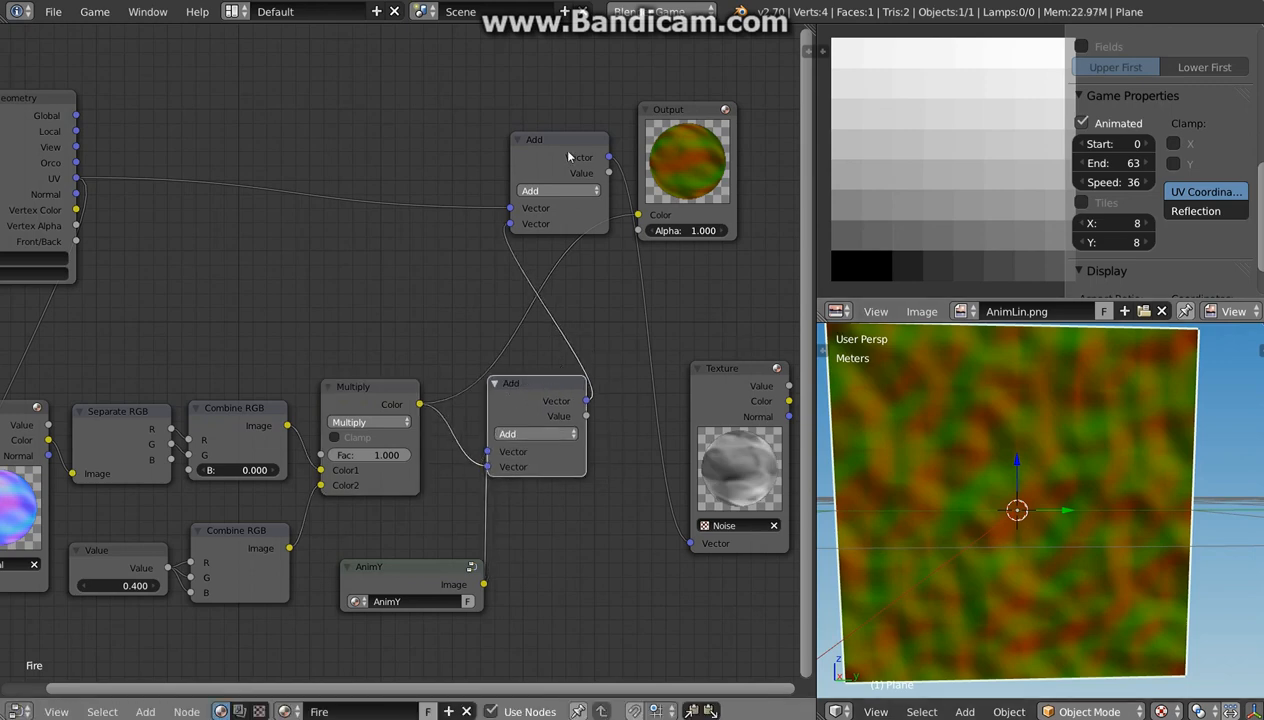
pyautogui.moveTo(568, 157); pyautogui.dragTo(518, 165)
pyautogui.moveTo(717, 380); pyautogui.dragTo(642, 319)
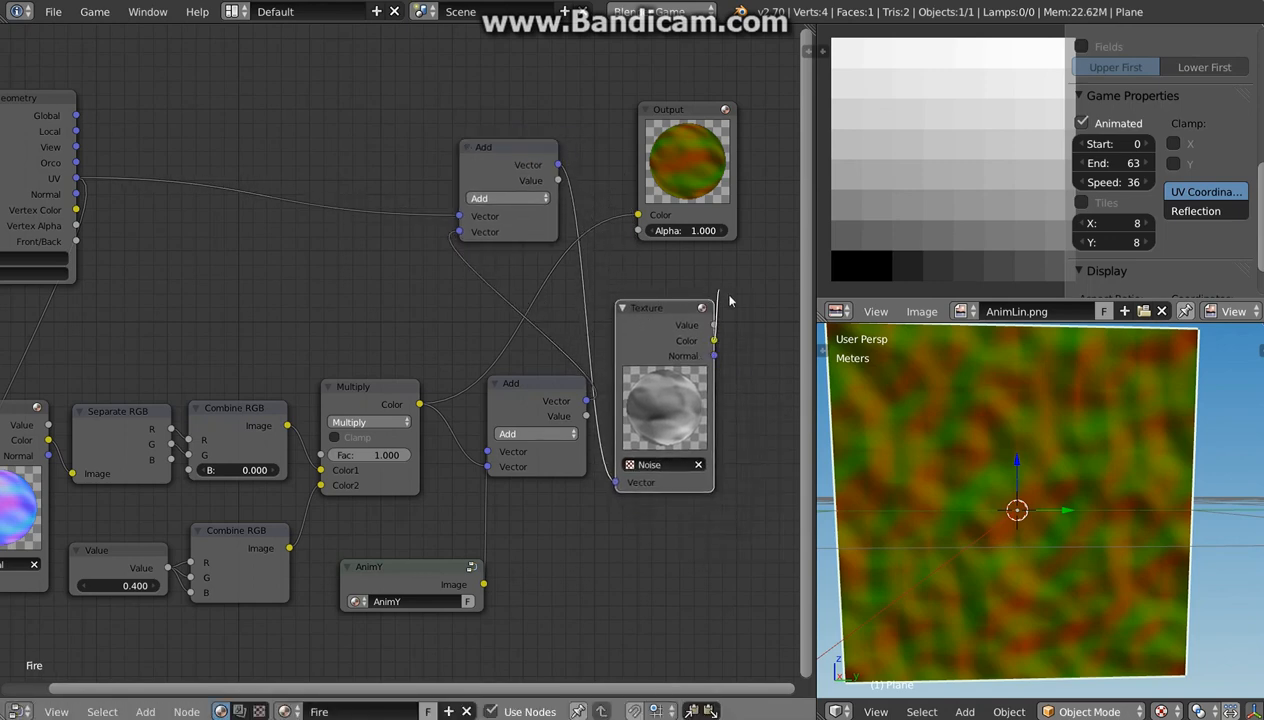
# Link the Noise Texture's Color to the Output's Color and run the game briefly to preview the distorted noise
pyautogui.moveTo(729, 300); pyautogui.dragTo(641, 218)
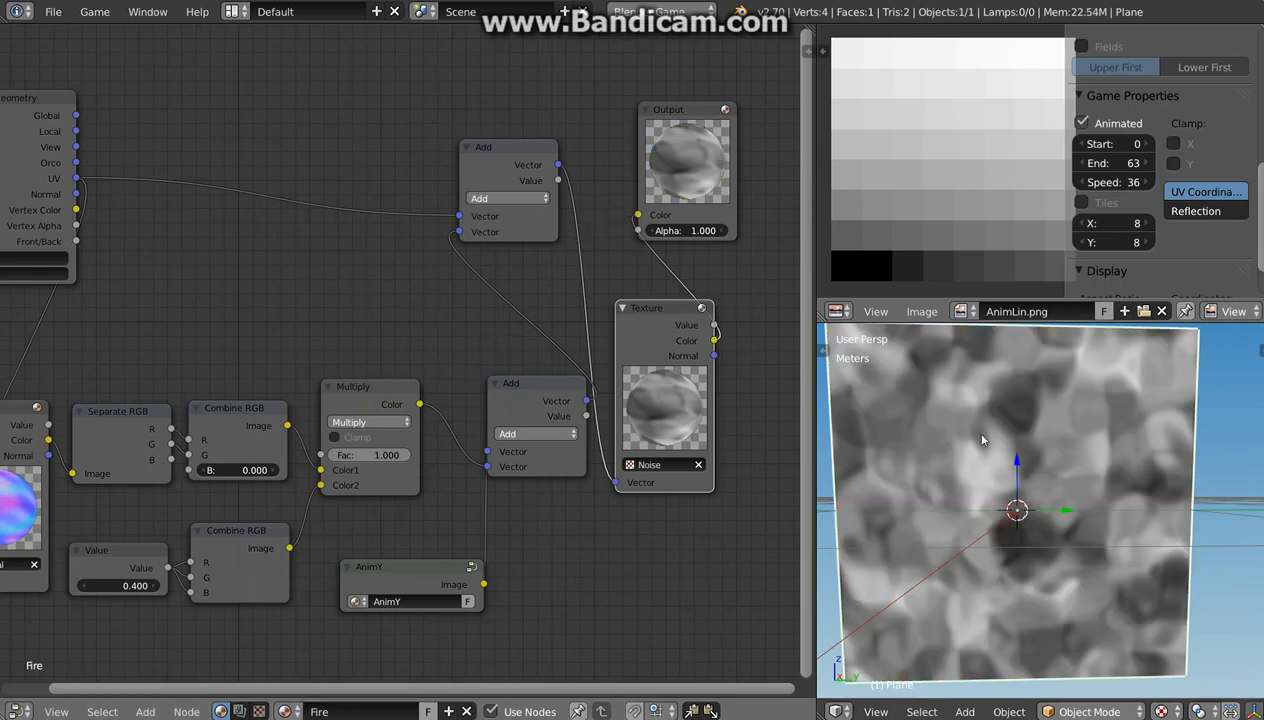
pyautogui.press('p')
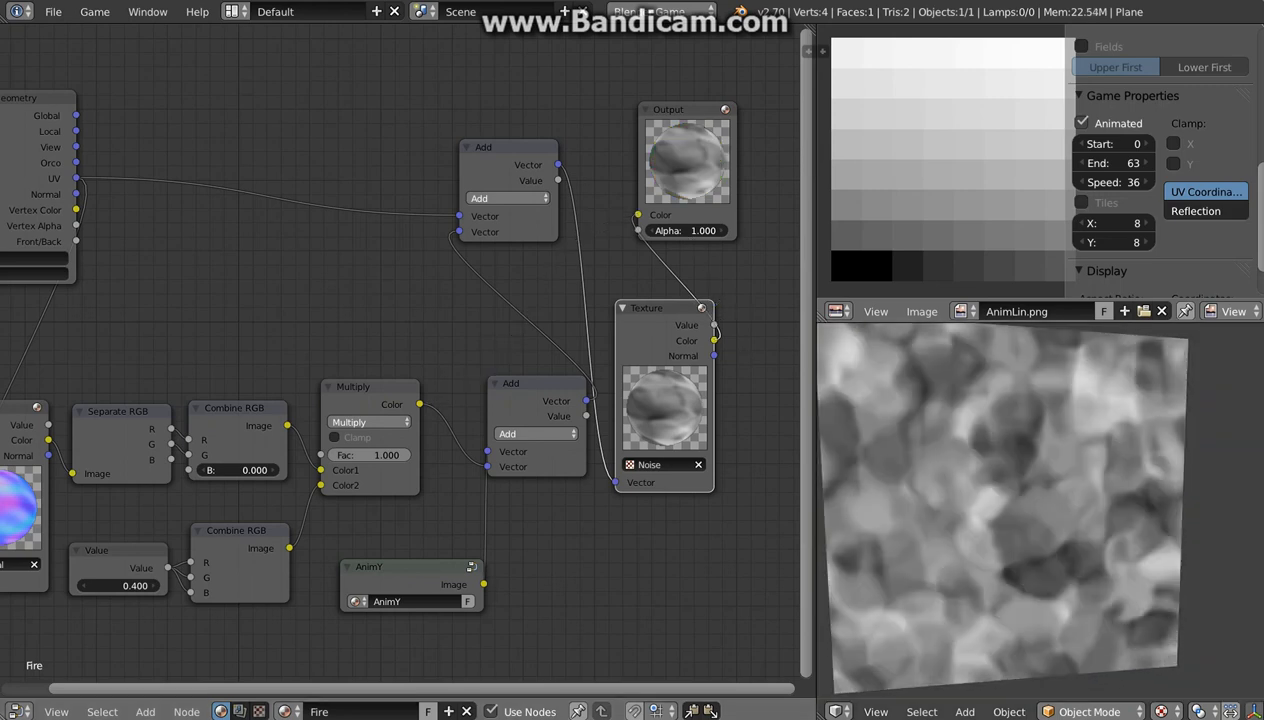
pyautogui.press('Escape')
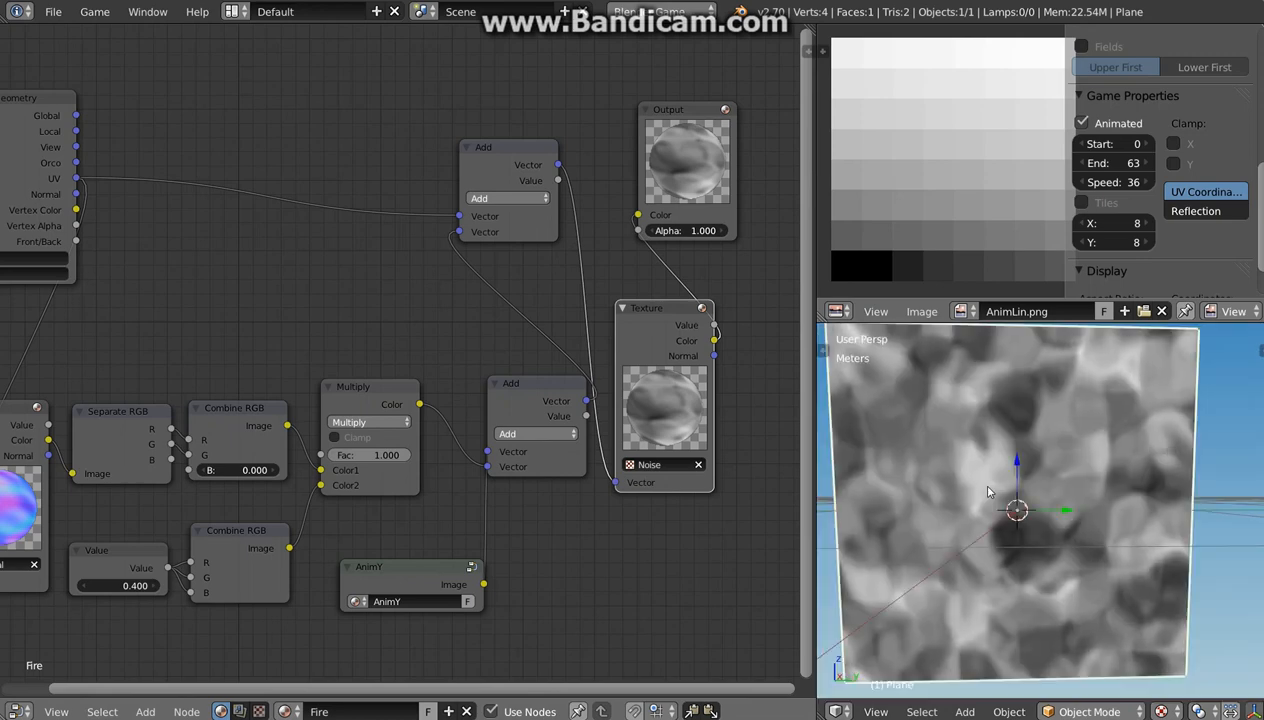
pyautogui.press('Home')
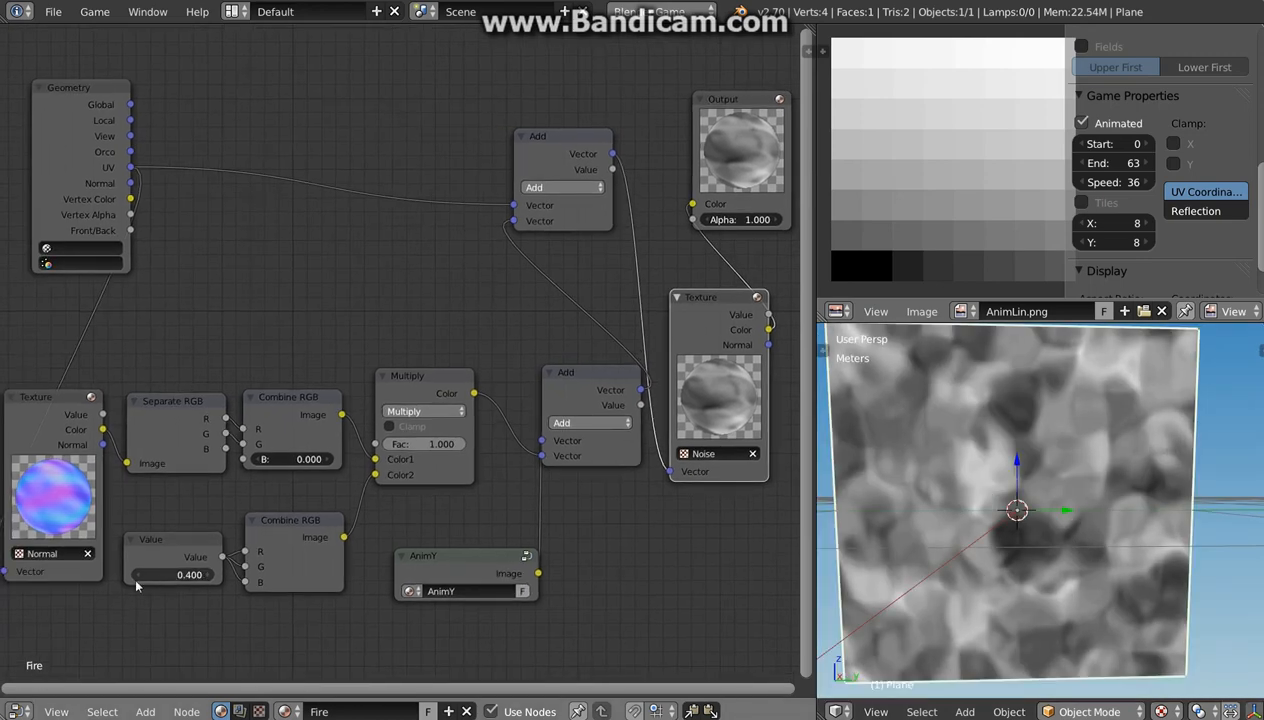
# Set the Value node to 0.000 and run the game briefly to preview the noise without distortion
pyautogui.click(137, 576)
pyautogui.click(137, 576)
pyautogui.click(137, 576)
pyautogui.click(136, 582)
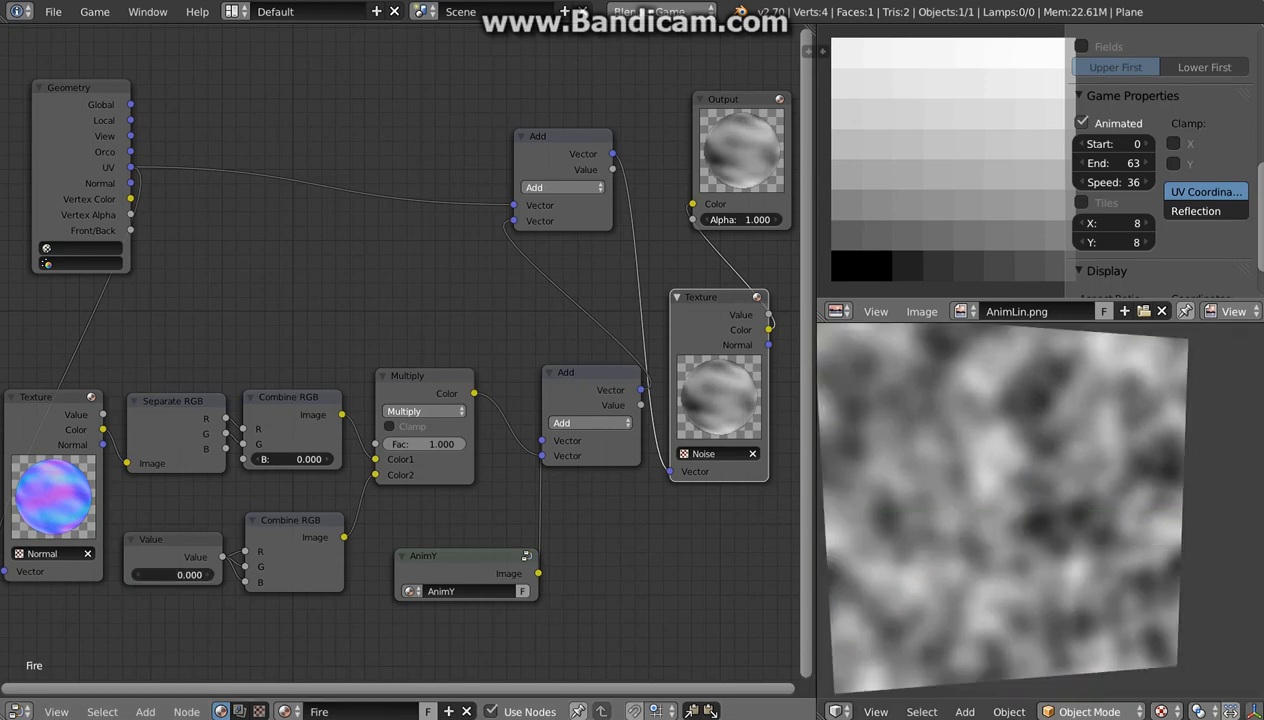
pyautogui.press('p')
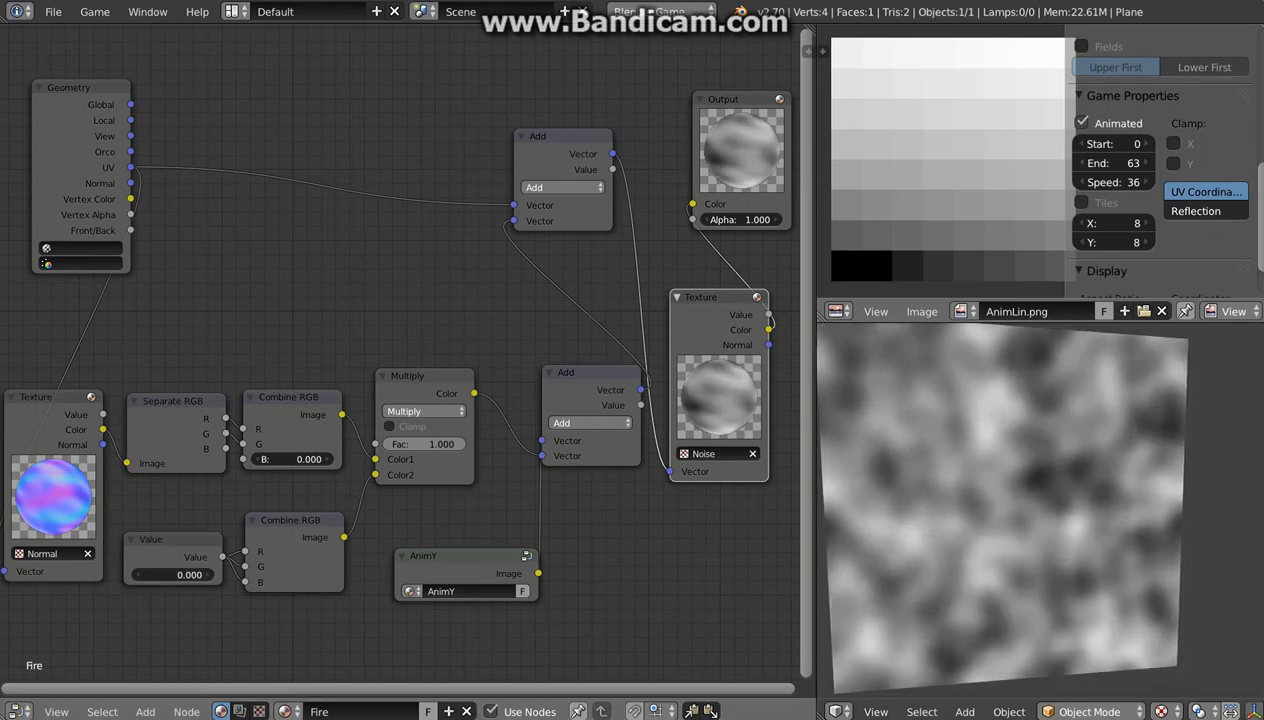
pyautogui.press('Escape')
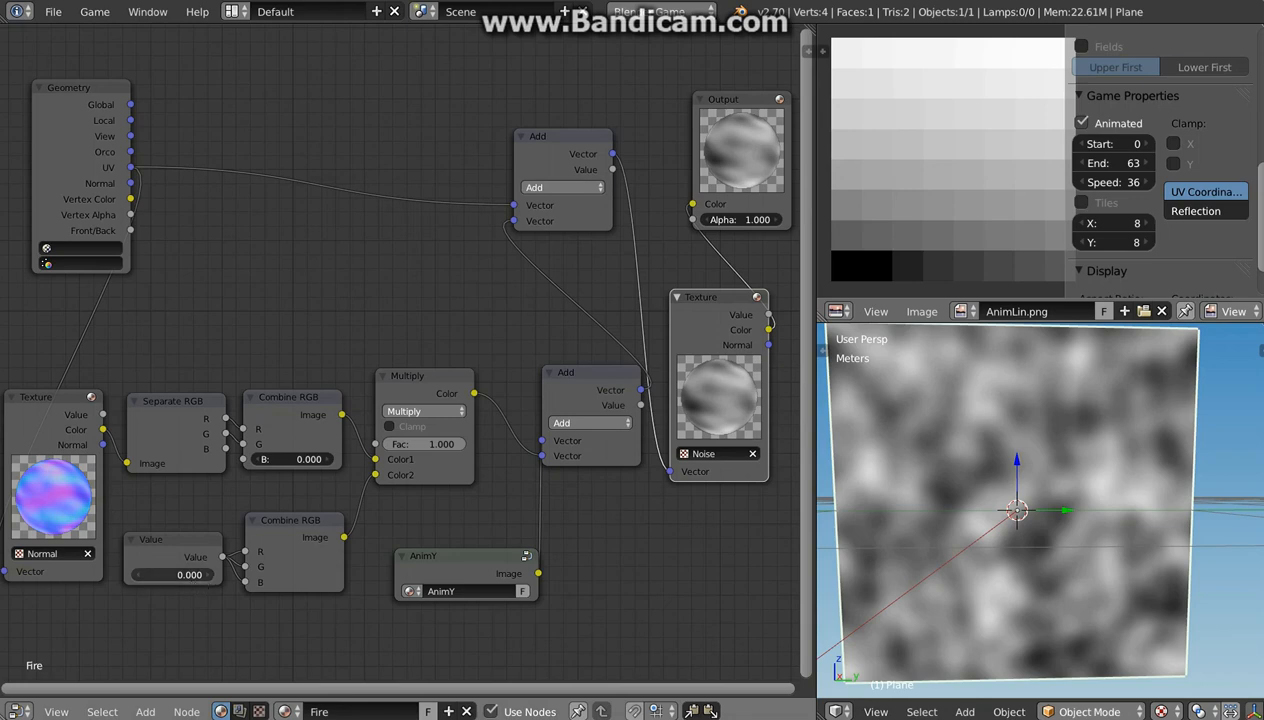
# Set the Value node to 0.200 and run the game briefly to preview the mild distortion
pyautogui.click(208, 577)
pyautogui.click(208, 577)
pyautogui.press('p')
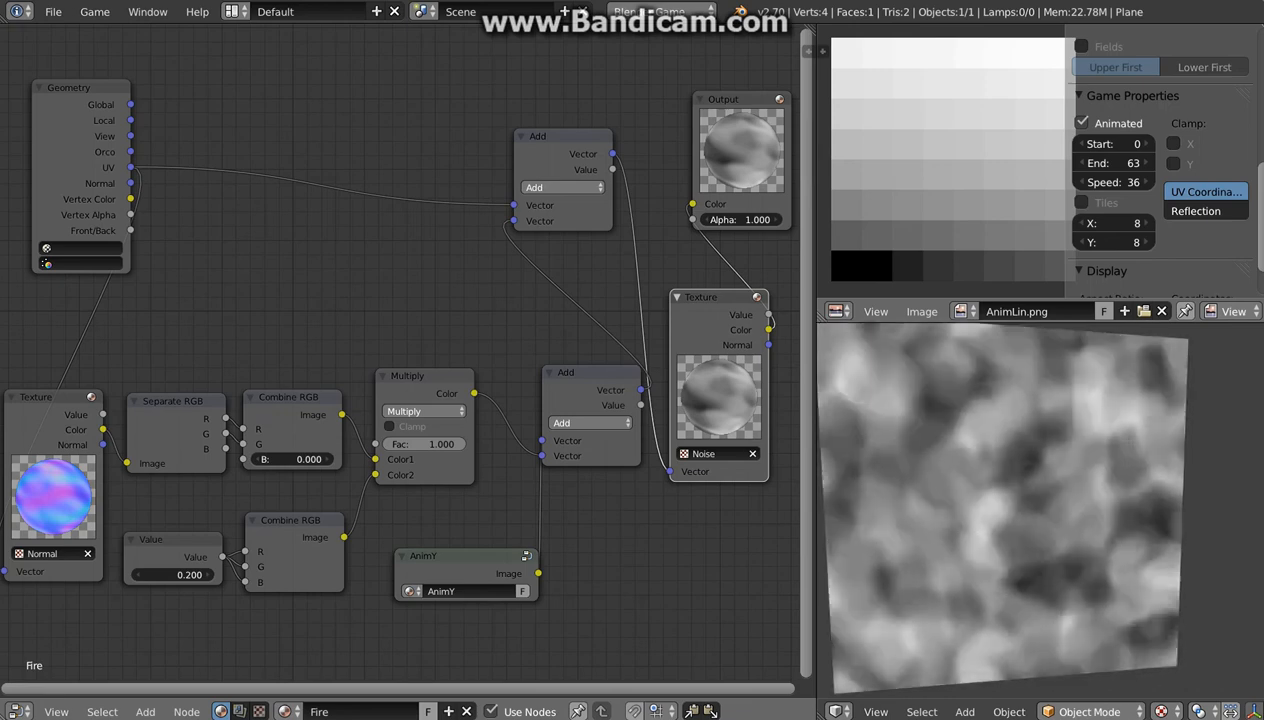
pyautogui.press('Escape')
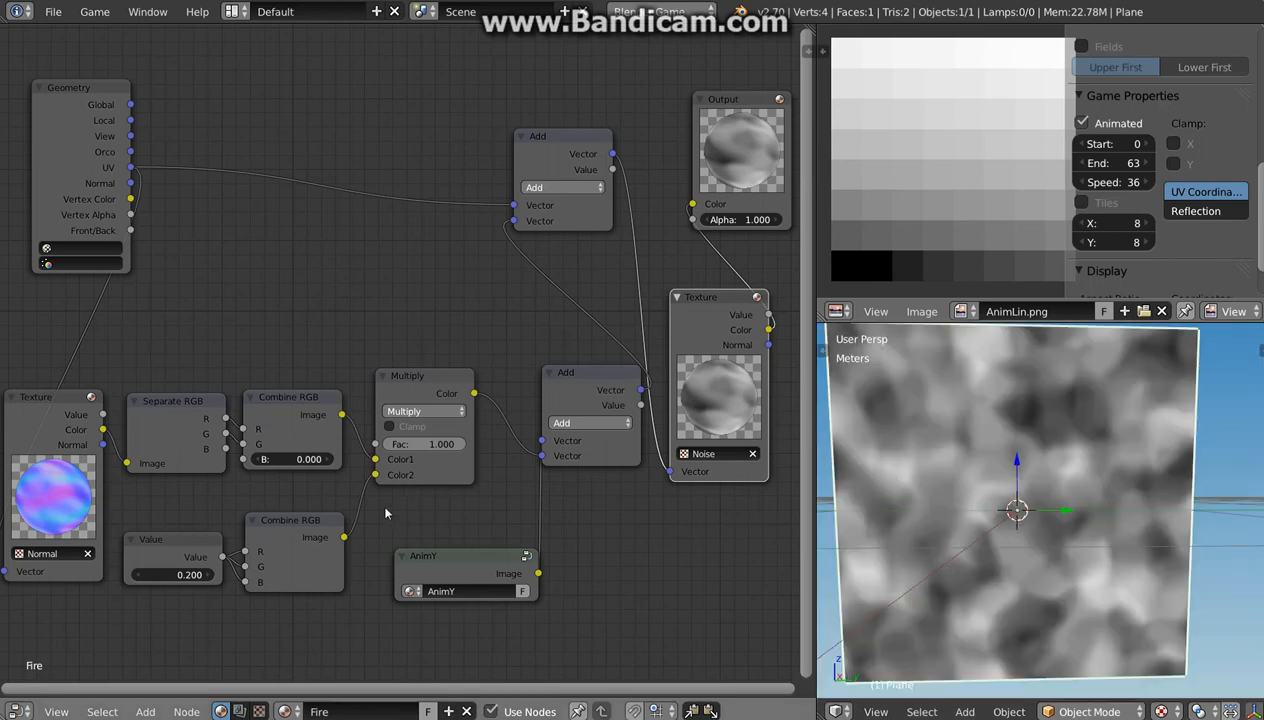
# Move the Value node out below the Normal Texture and merge its three links through one reroute point near the lower Combine RGB
pyautogui.moveTo(366, 496); pyautogui.dragTo(460, 417, button='middle')
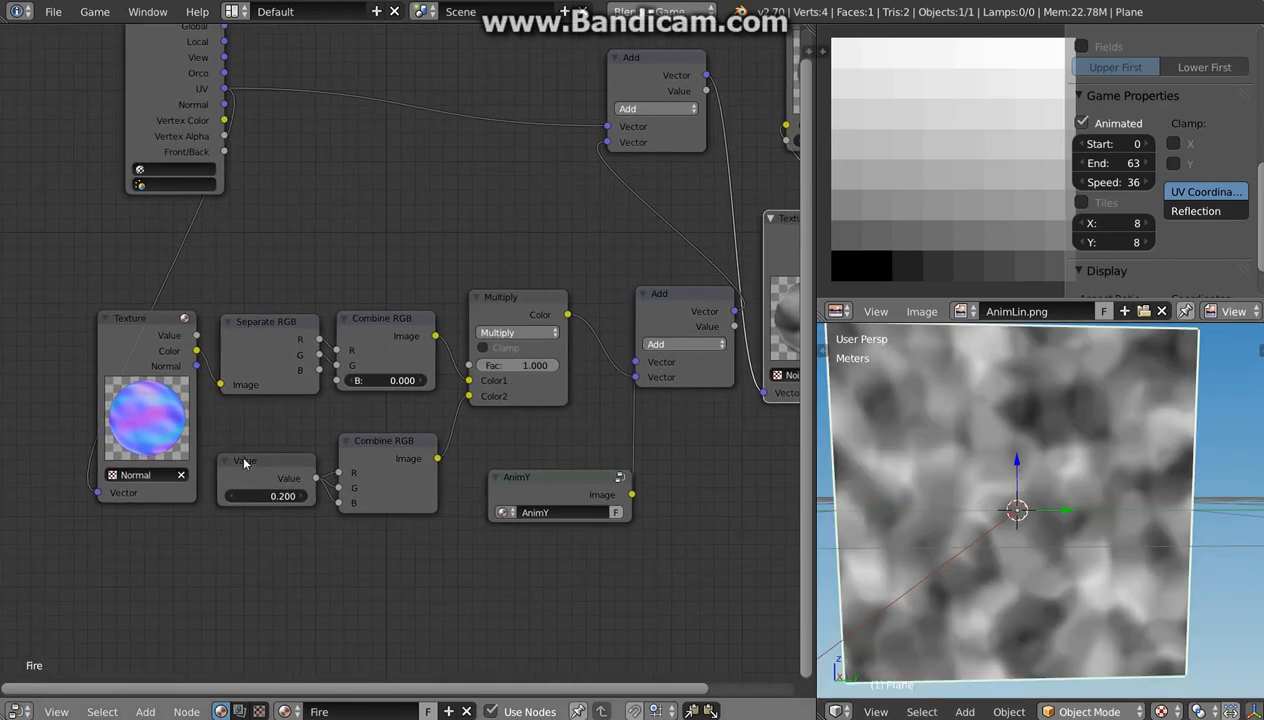
pyautogui.moveTo(262, 458)
pyautogui.mouseDown()
pyautogui.moveTo(153, 595)
pyautogui.moveTo(28, 565)
pyautogui.mouseUp()
pyautogui.moveTo(186, 514); pyautogui.dragTo(230, 478, button='middle')
pyautogui.moveTo(167, 498)
pyautogui.keyDown('ctrl'); pyautogui.mouseDown()
pyautogui.moveTo(186, 586)
pyautogui.moveTo(178, 578)
pyautogui.mouseUp(); pyautogui.keyUp('ctrl')
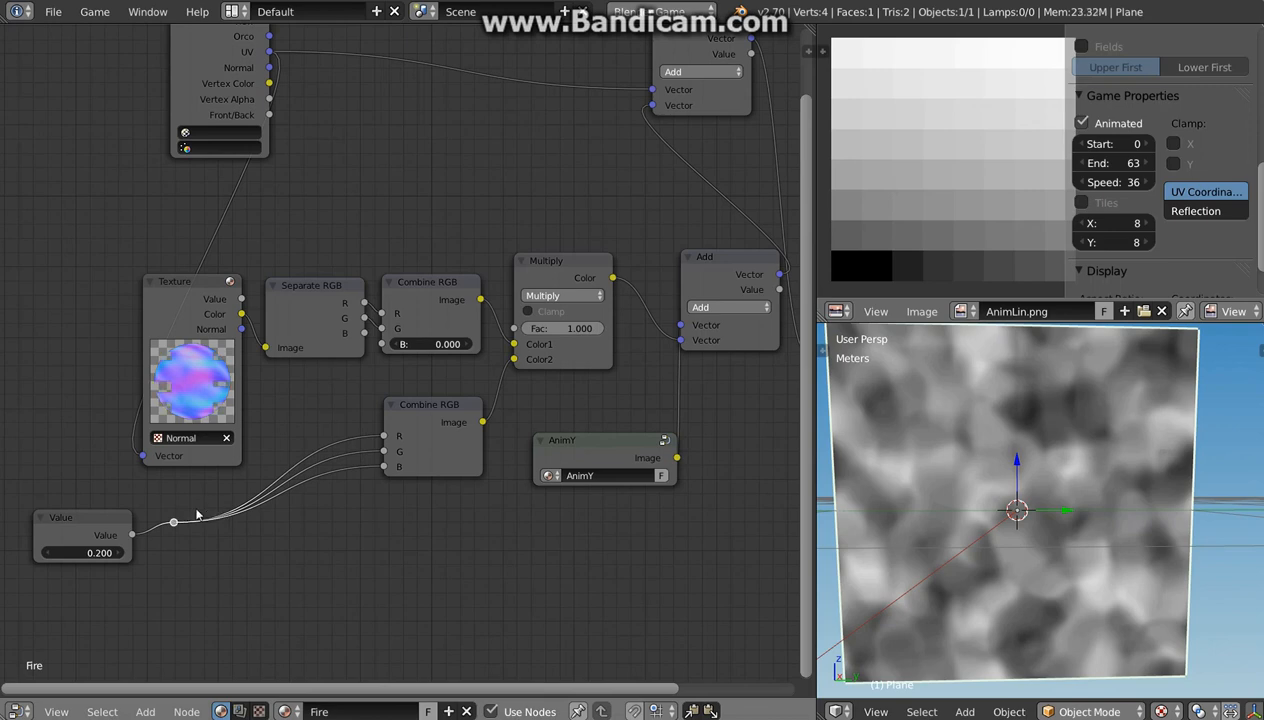
pyautogui.moveTo(185, 519); pyautogui.dragTo(295, 474)
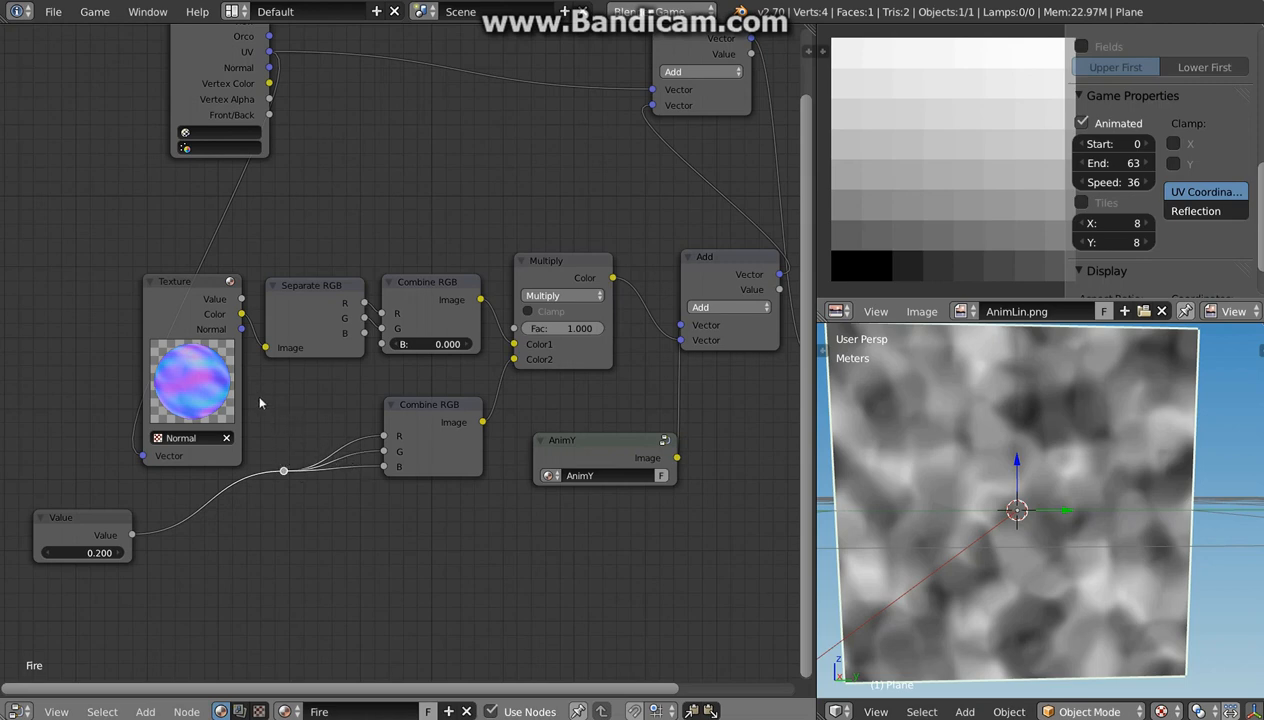
pyautogui.keyDown('shift'); pyautogui.moveTo(268, 455); pyautogui.dragTo(266, 593, button='right'); pyautogui.keyUp('shift')
pyautogui.scroll(1, 276, 460)
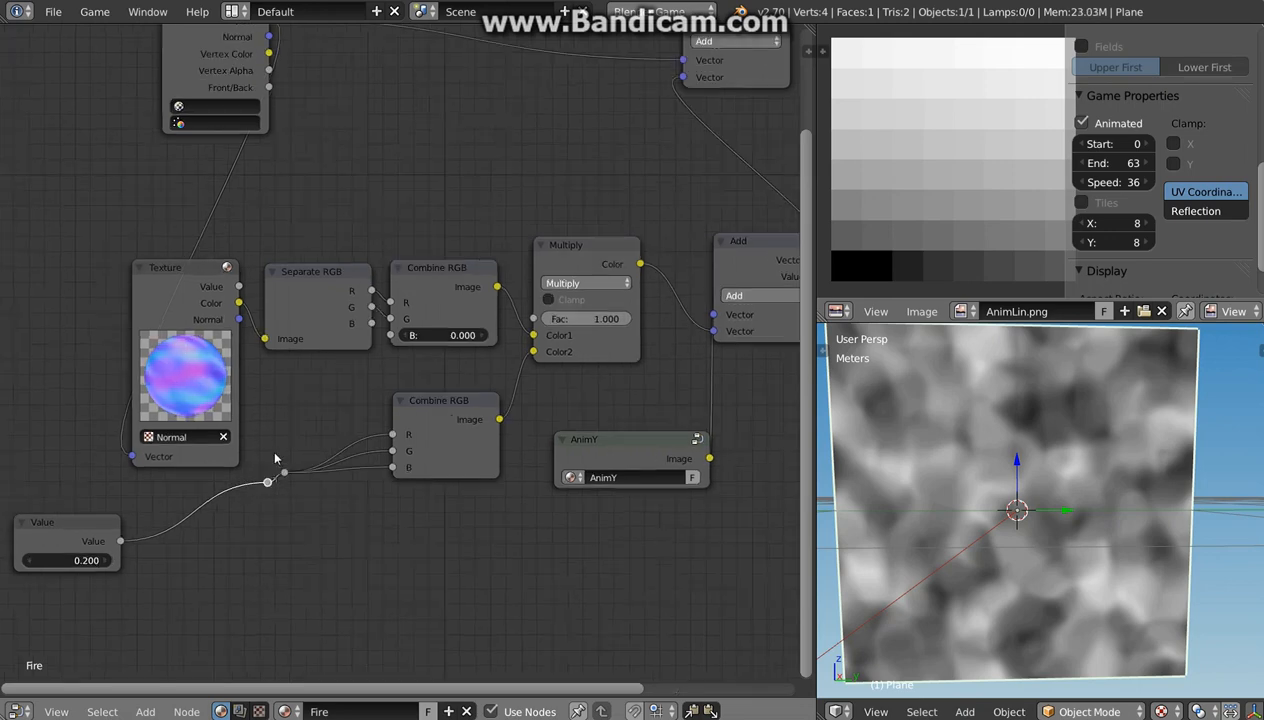
pyautogui.scroll(2, 276, 460)
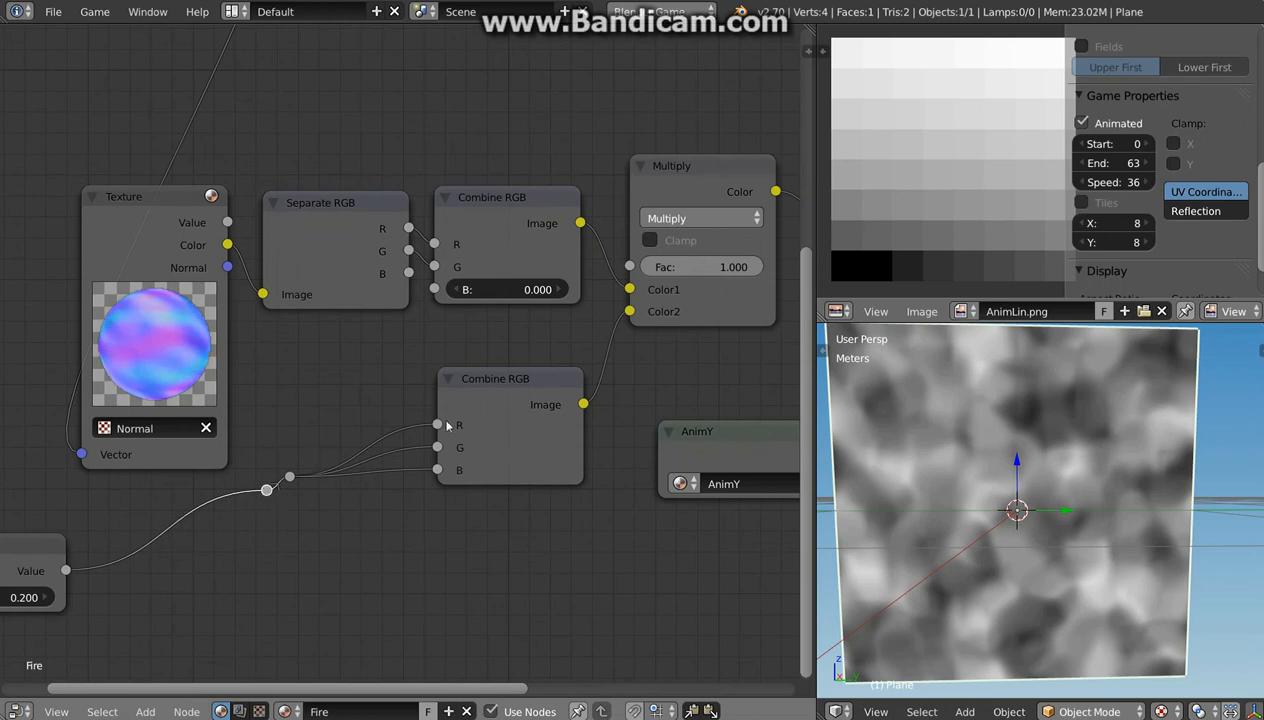
pyautogui.press('x')
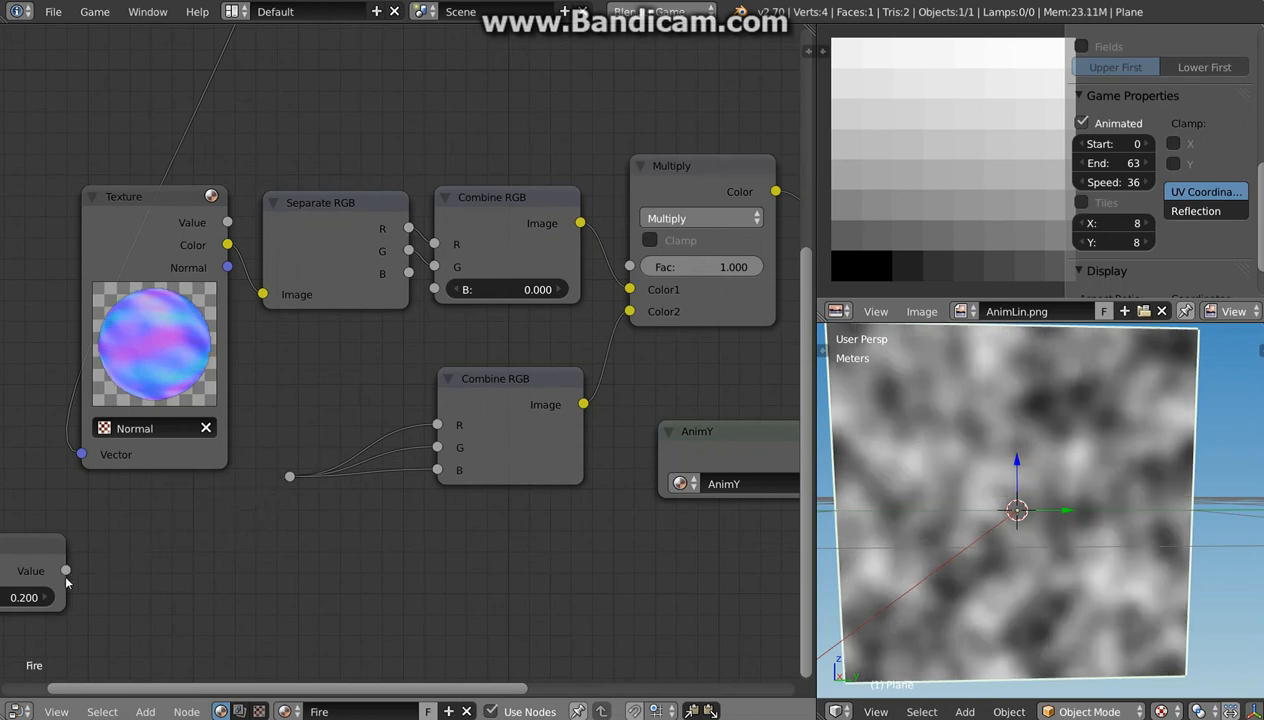
pyautogui.moveTo(64, 569); pyautogui.dragTo(291, 477)
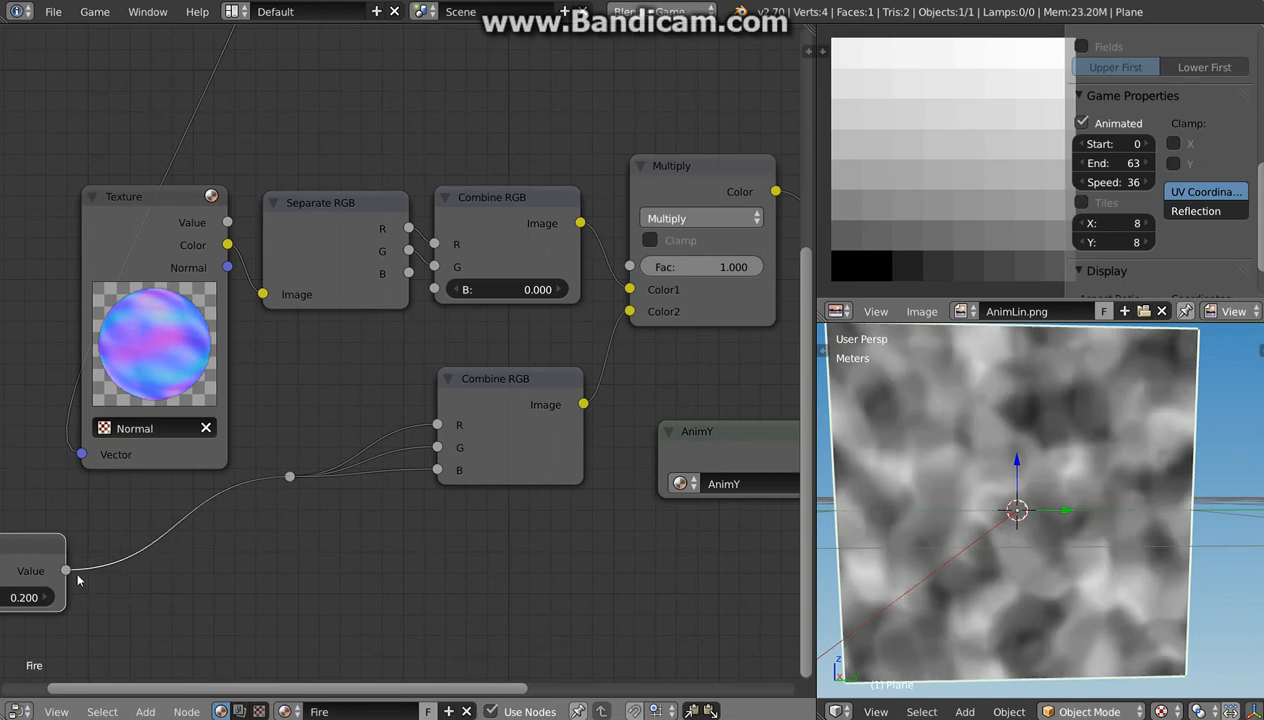
# Group the Normal Texture, Separate RGB, both Combine RGB, Multiply and reroute nodes, leaving Value outside, and return to the main node tree
pyautogui.scroll(-4, 437, 556)
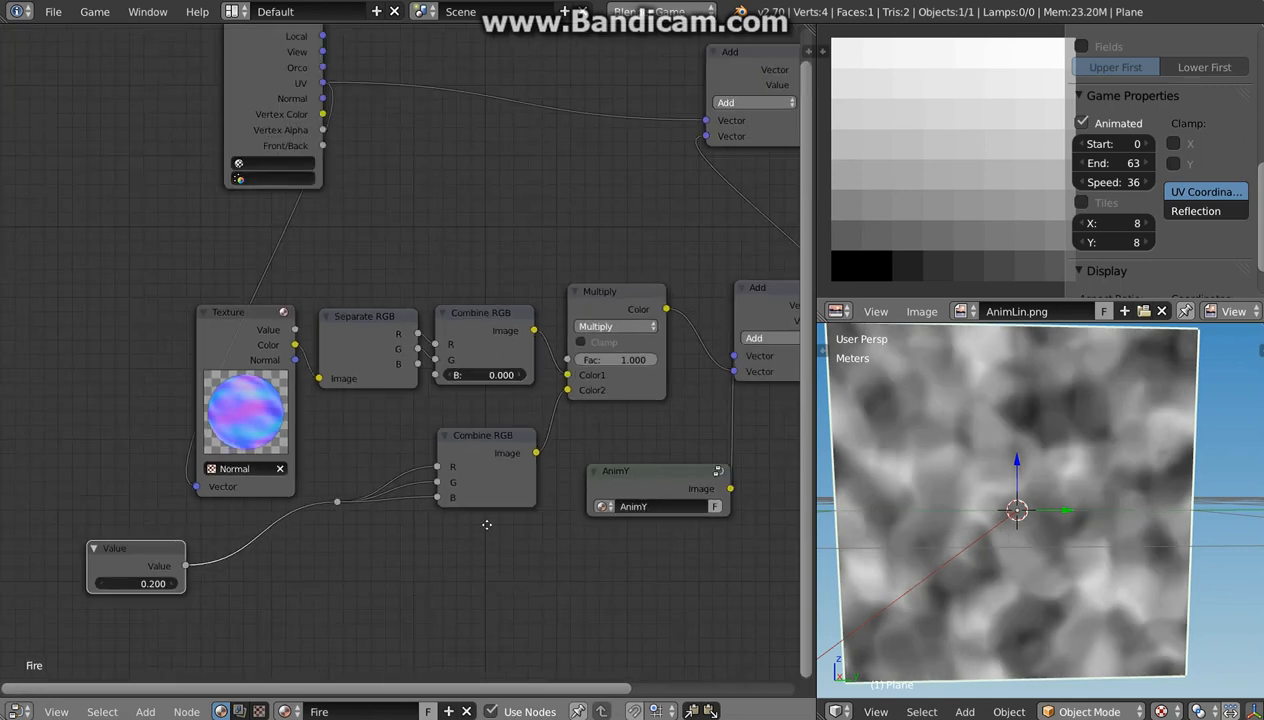
pyautogui.click(213, 357)
pyautogui.keyDown('shift'); pyautogui.click(305, 344); pyautogui.keyUp('shift')
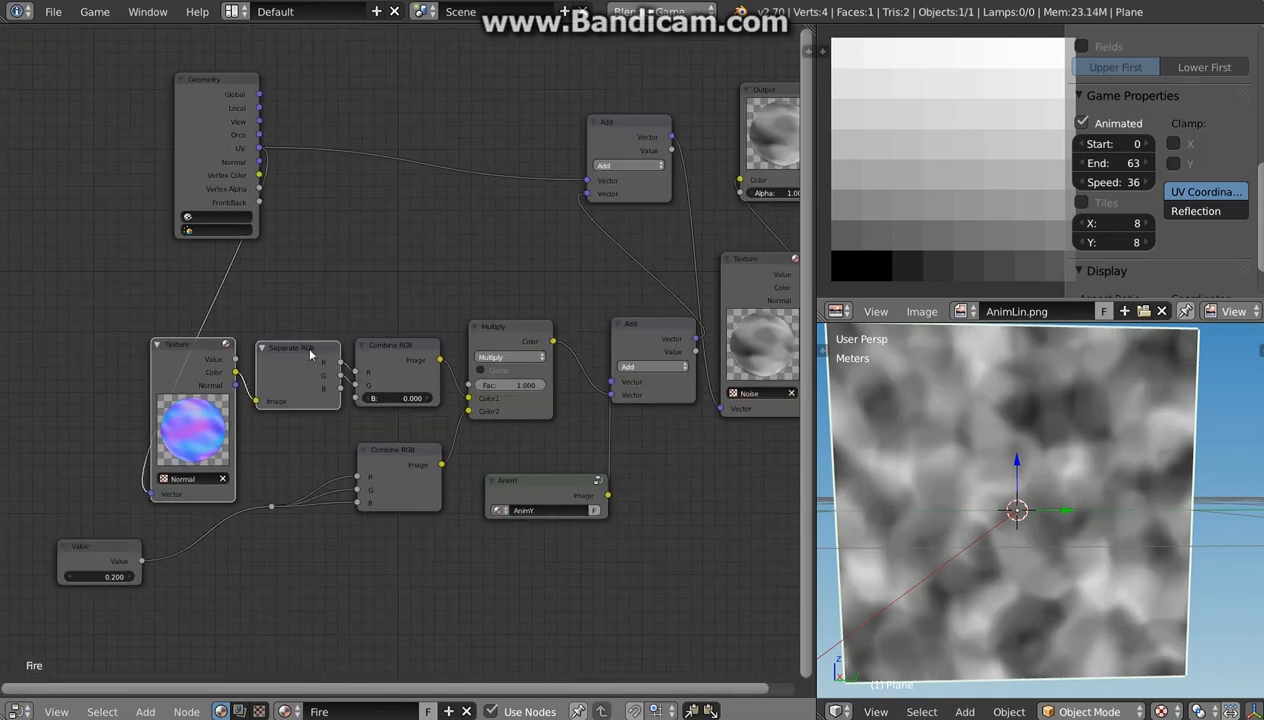
pyautogui.keyDown('shift'); pyautogui.click(425, 357); pyautogui.keyUp('shift')
pyautogui.keyDown('shift'); pyautogui.click(509, 328); pyautogui.keyUp('shift')
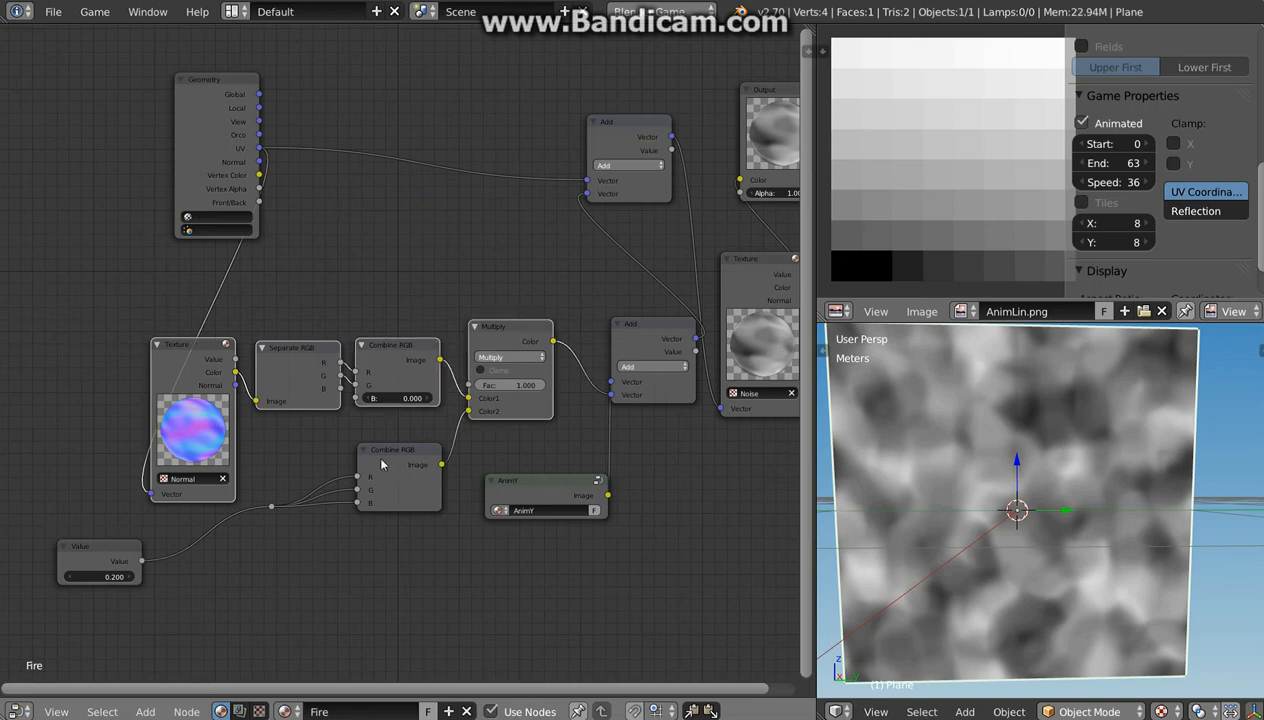
pyautogui.keyDown('shift'); pyautogui.click(418, 464); pyautogui.keyUp('shift')
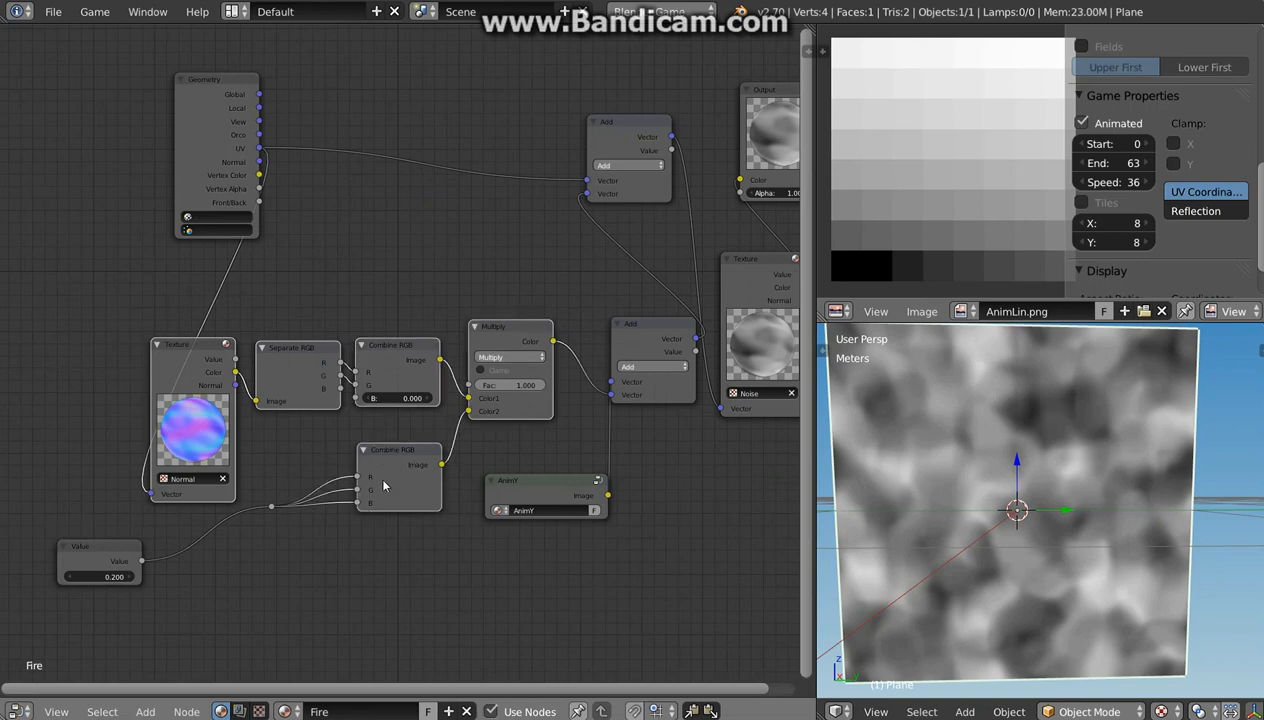
pyautogui.keyDown('shift'); pyautogui.click(272, 507); pyautogui.keyUp('shift')
pyautogui.hotkey('ctrl', 'g')
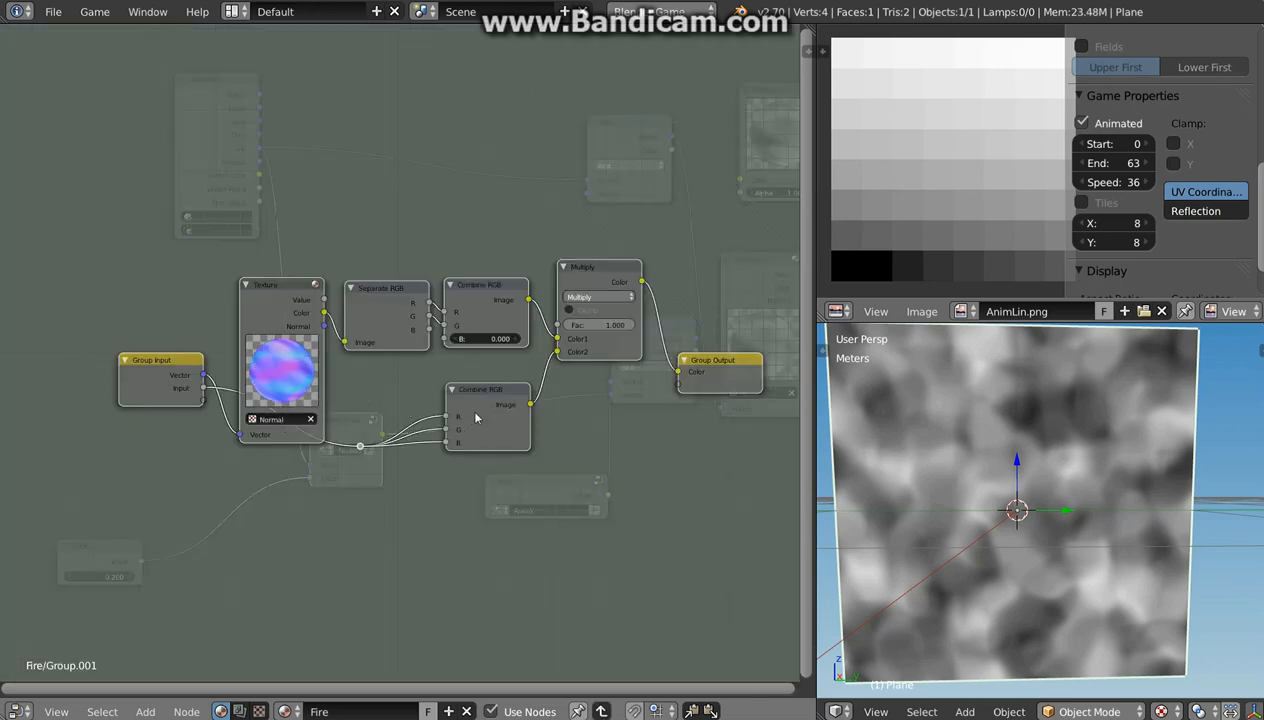
pyautogui.press('Tab')
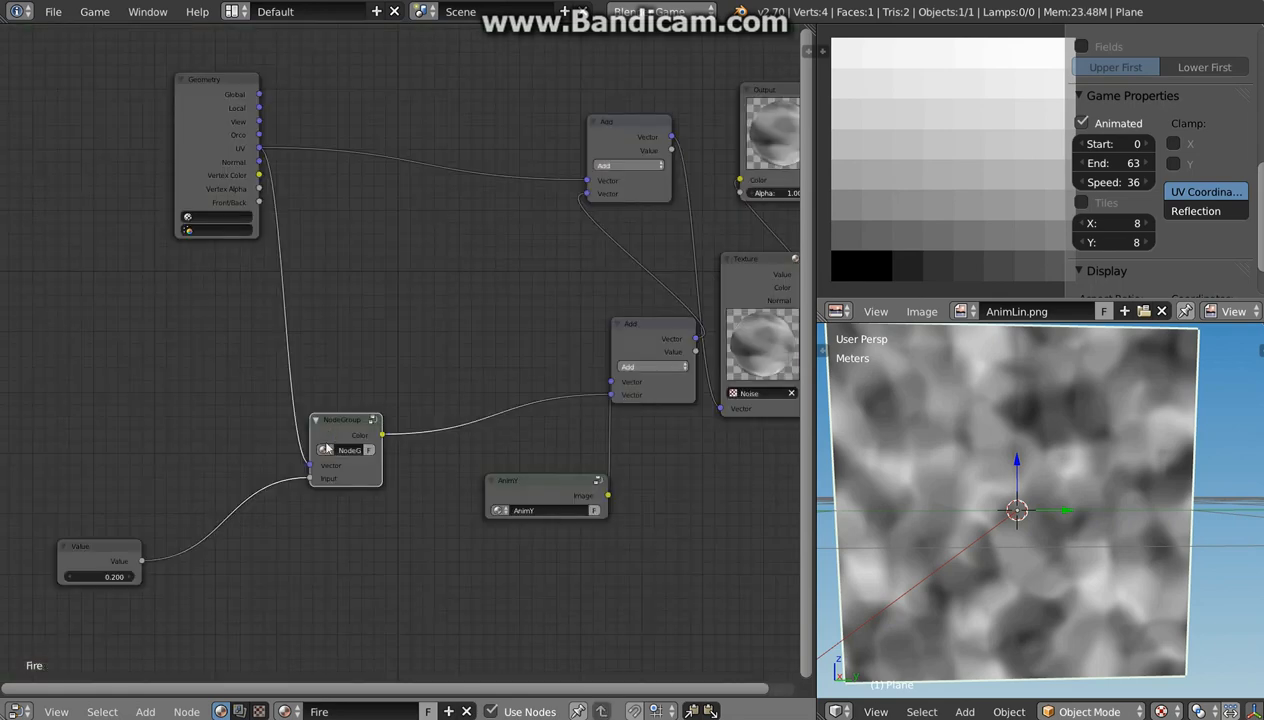
# Rename the new node group as Normal
pyautogui.click(350, 450)
pyautogui.write('Normal')
pyautogui.press('Return')
# Move the Normal group up between Geometry and the Add nodes, widen it, and bring the Value node beside its Input socket
pyautogui.moveTo(341, 422); pyautogui.dragTo(419, 246)
pyautogui.scroll(4, 403, 341)
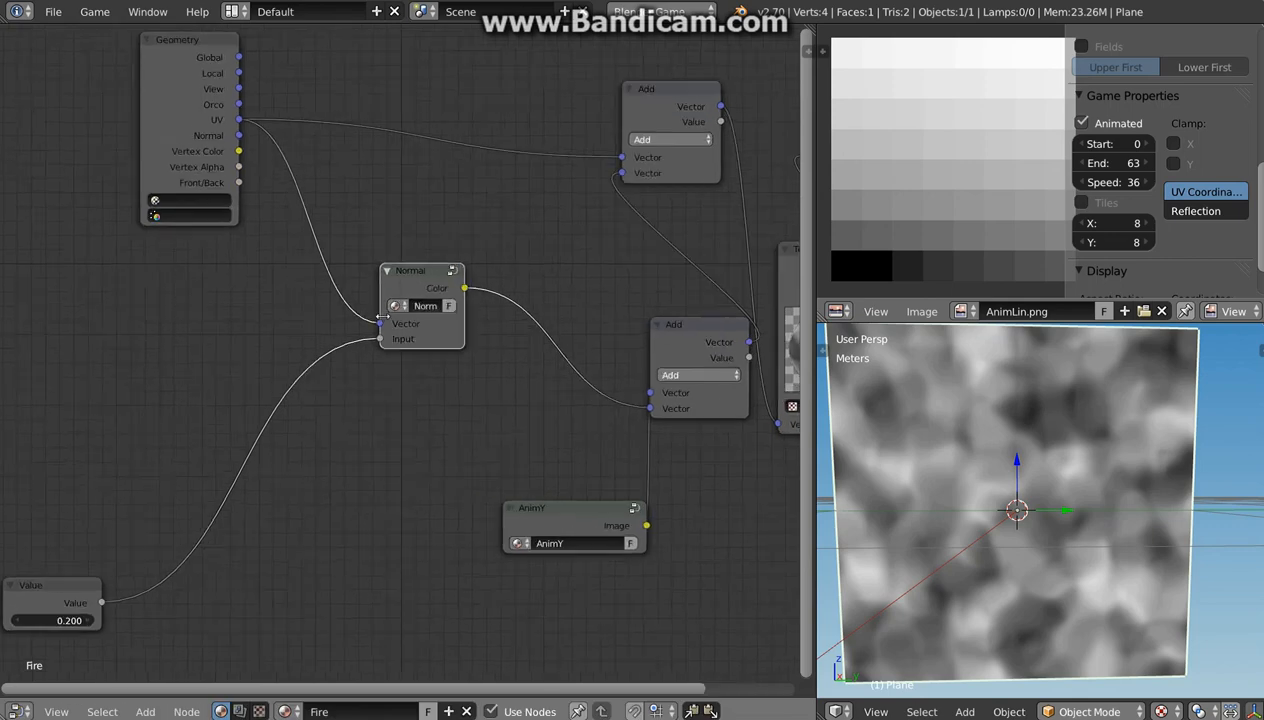
pyautogui.moveTo(376, 312); pyautogui.dragTo(347, 317)
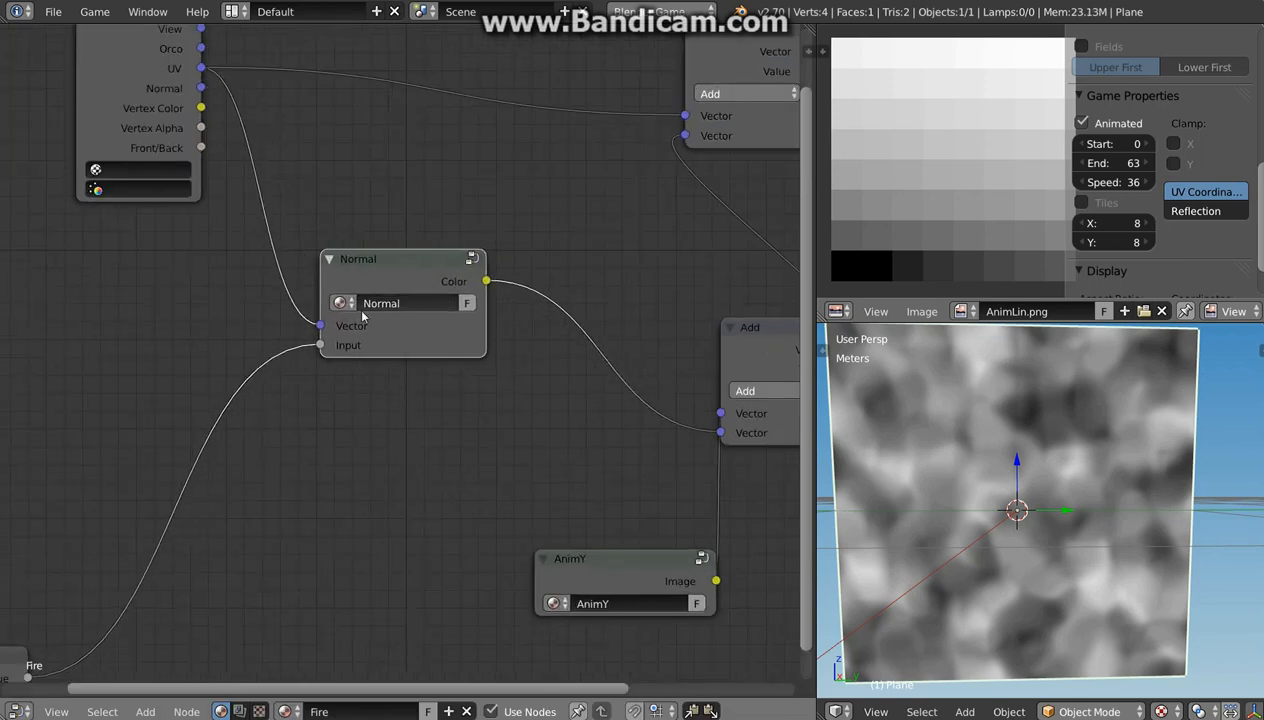
pyautogui.moveTo(77, 630); pyautogui.dragTo(137, 609, button='middle')
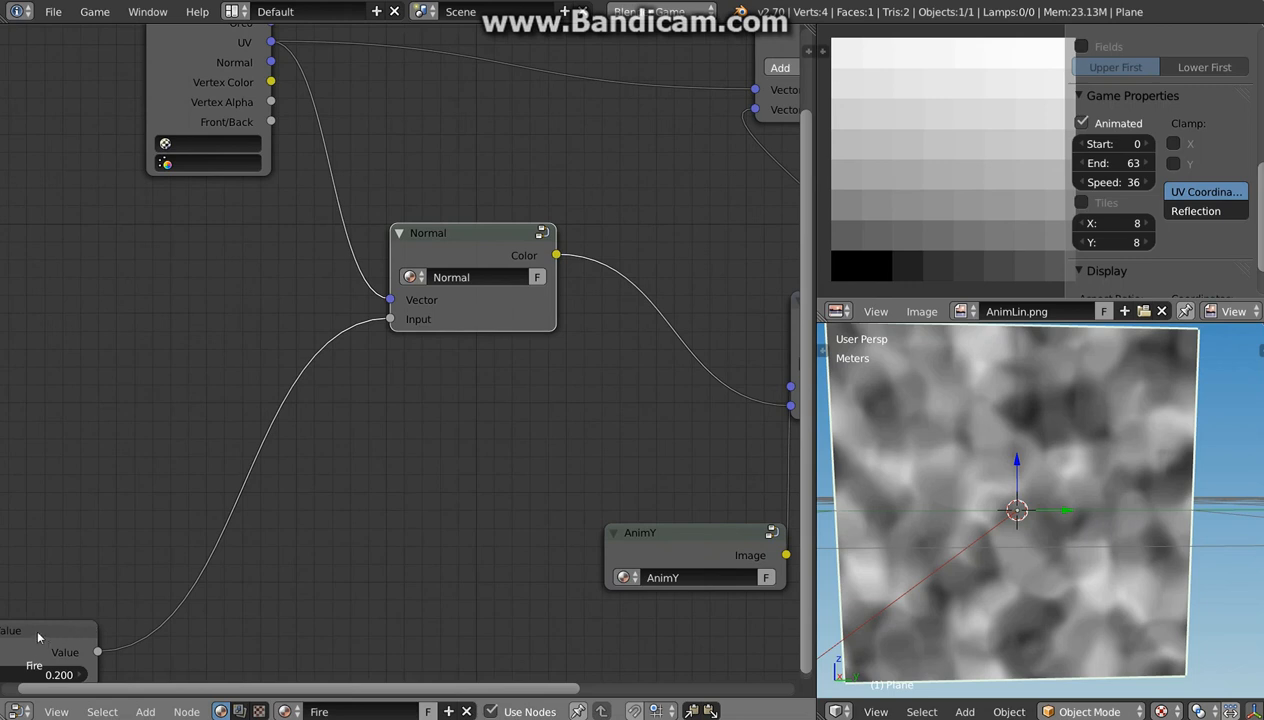
pyautogui.moveTo(38, 637); pyautogui.dragTo(268, 357)
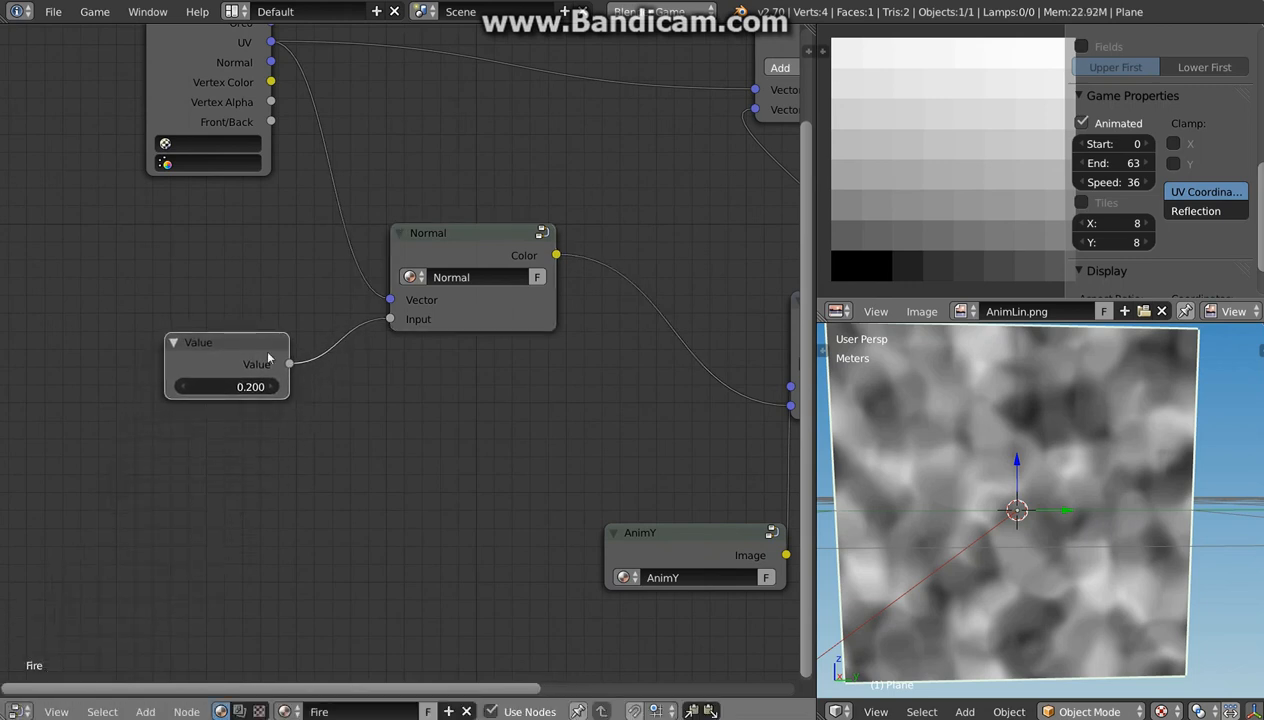
# Raise the Value node to 4.300 and run the game briefly to preview the strong distortion
pyautogui.moveTo(396, 352); pyautogui.dragTo(180, 458, button='middle')
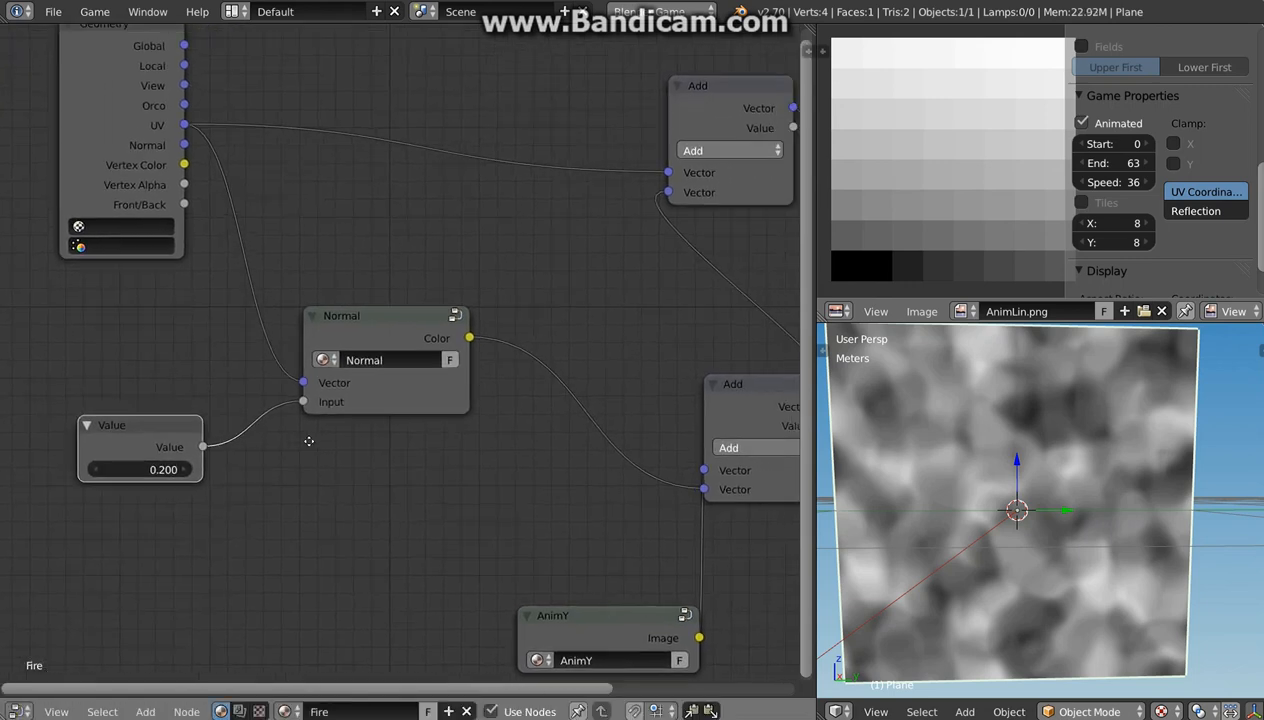
pyautogui.click(185, 470)
pyautogui.click(185, 470)
pyautogui.click(185, 470)
pyautogui.click(185, 470)
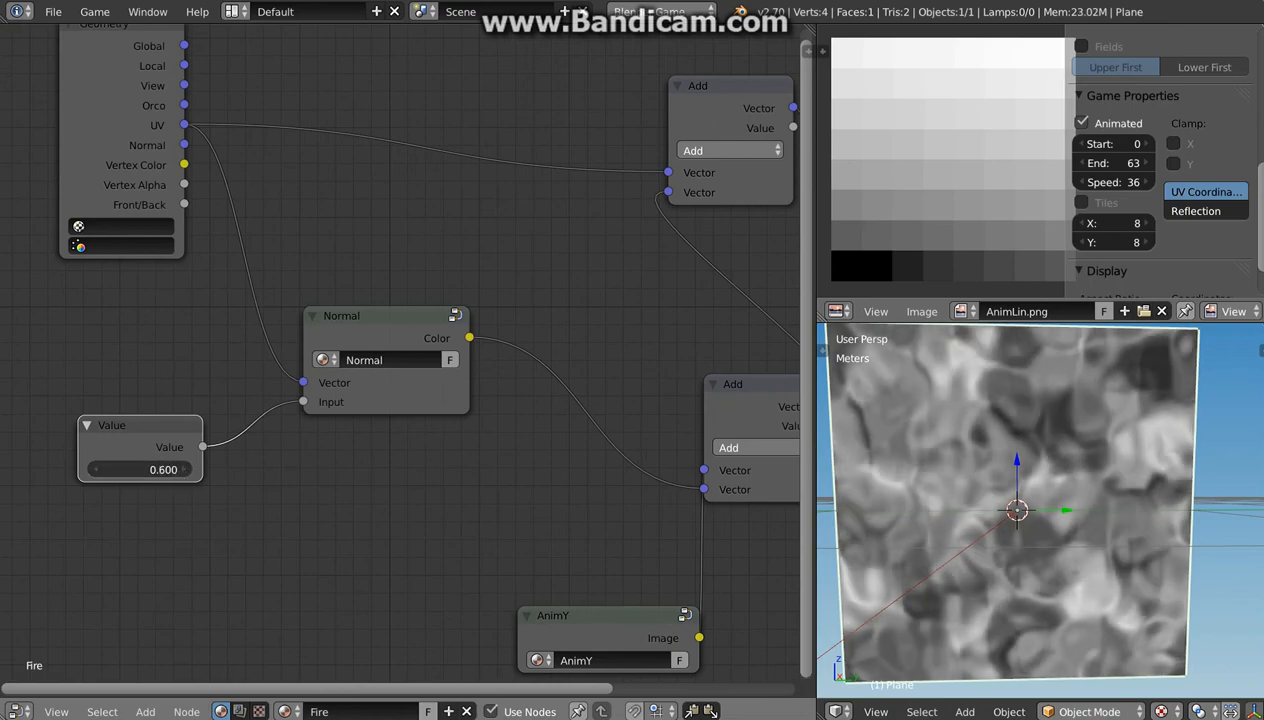
pyautogui.click(186, 470)
pyautogui.moveTo(186, 470); pyautogui.dragTo(196, 470)
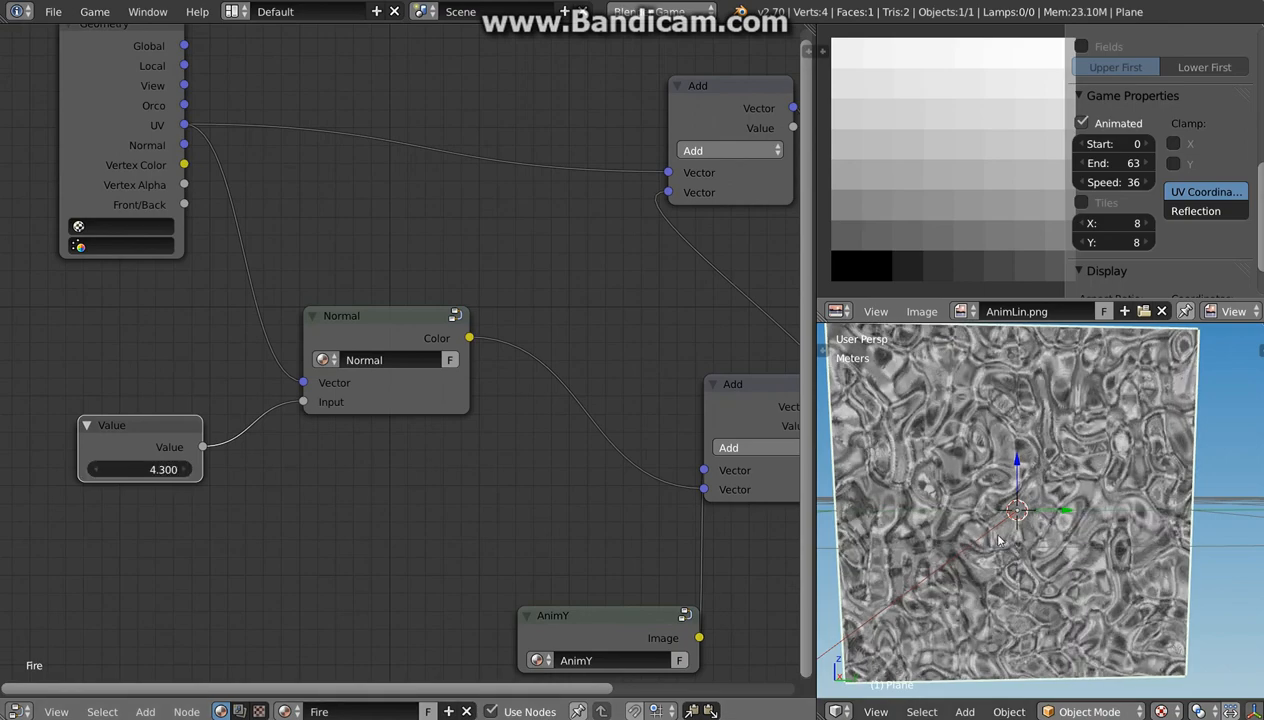
pyautogui.press('p')
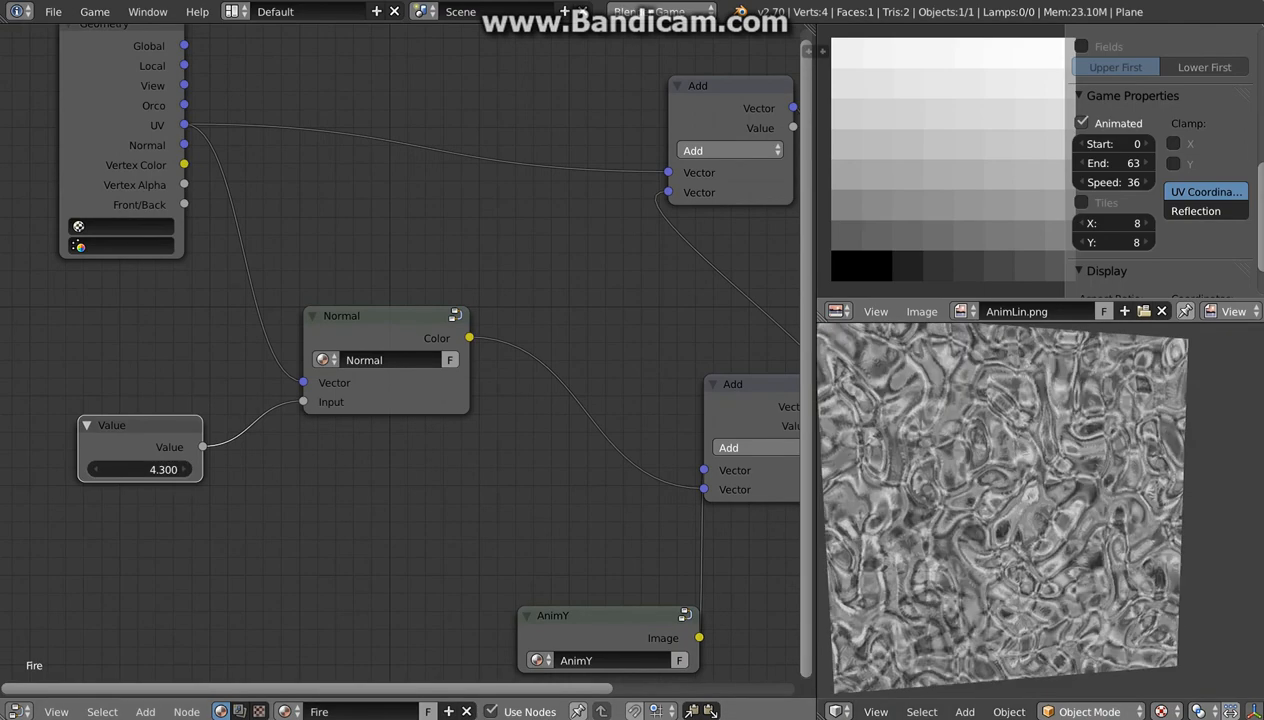
pyautogui.press('Escape')
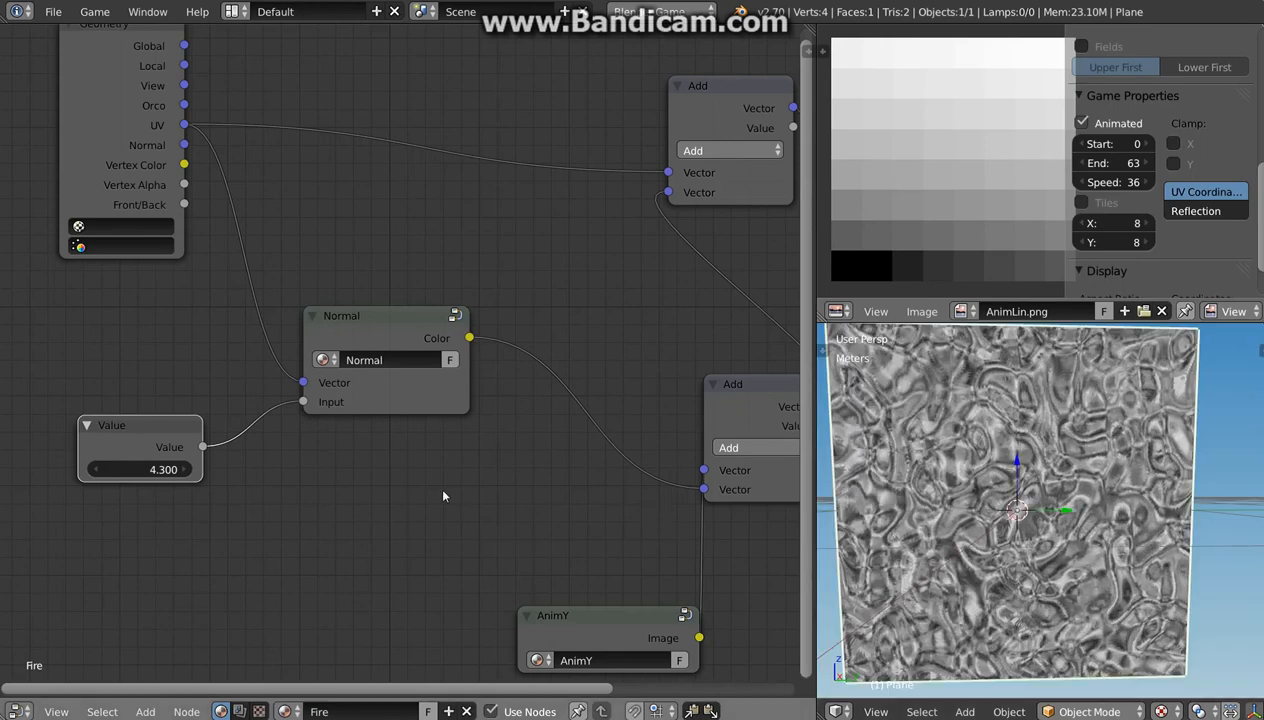
# Rearrange the nodes compactly, stacking AnimY above Normal, moving the lower Add node beside them and shifting Geometry outward
pyautogui.scroll(-3, 532, 521)
pyautogui.moveTo(560, 570); pyautogui.dragTo(377, 487)
pyautogui.moveTo(657, 394); pyautogui.dragTo(536, 356)
pyautogui.moveTo(384, 480); pyautogui.dragTo(400, 270)
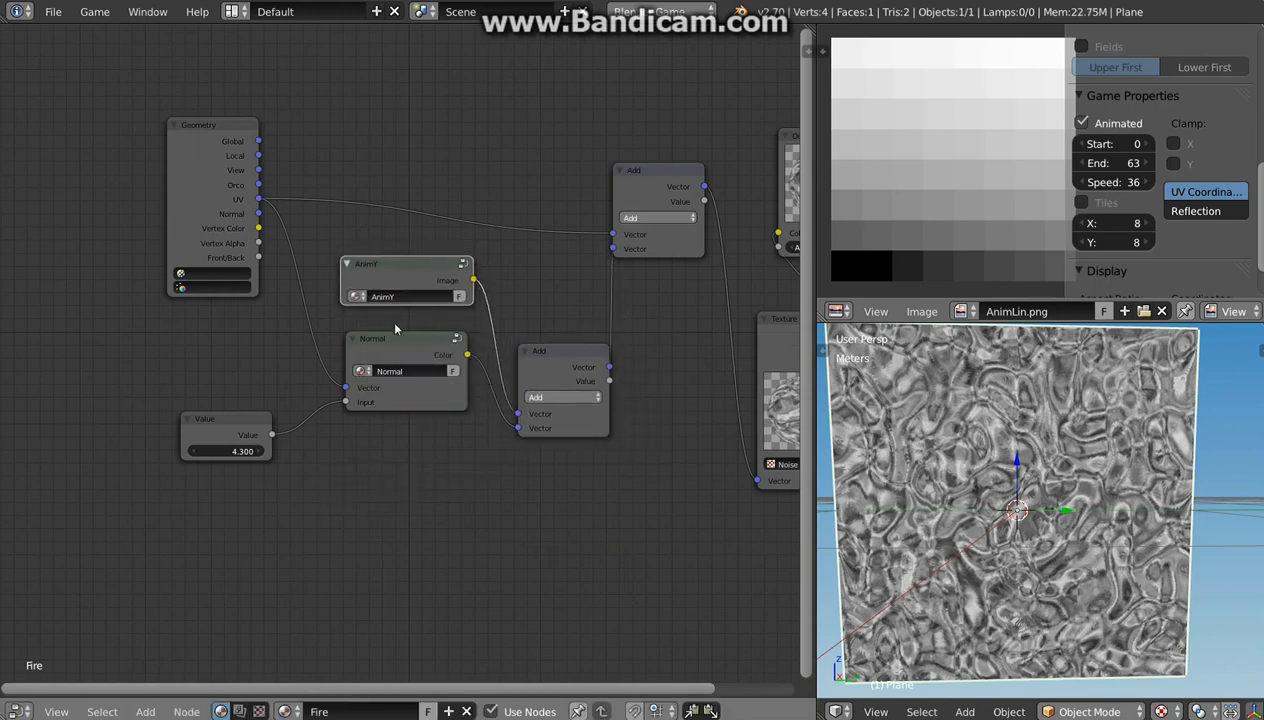
pyautogui.moveTo(386, 360); pyautogui.dragTo(383, 371)
pyautogui.moveTo(215, 408); pyautogui.dragTo(227, 369)
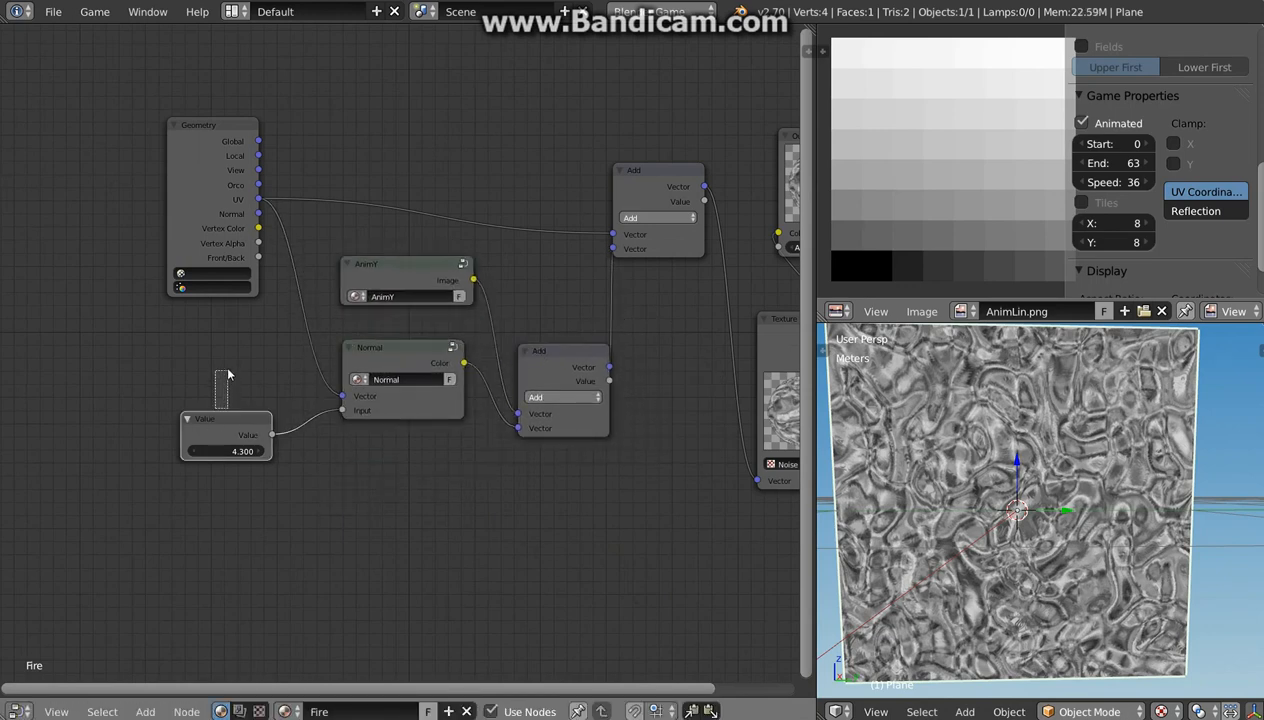
pyautogui.moveTo(222, 175); pyautogui.dragTo(149, 230)
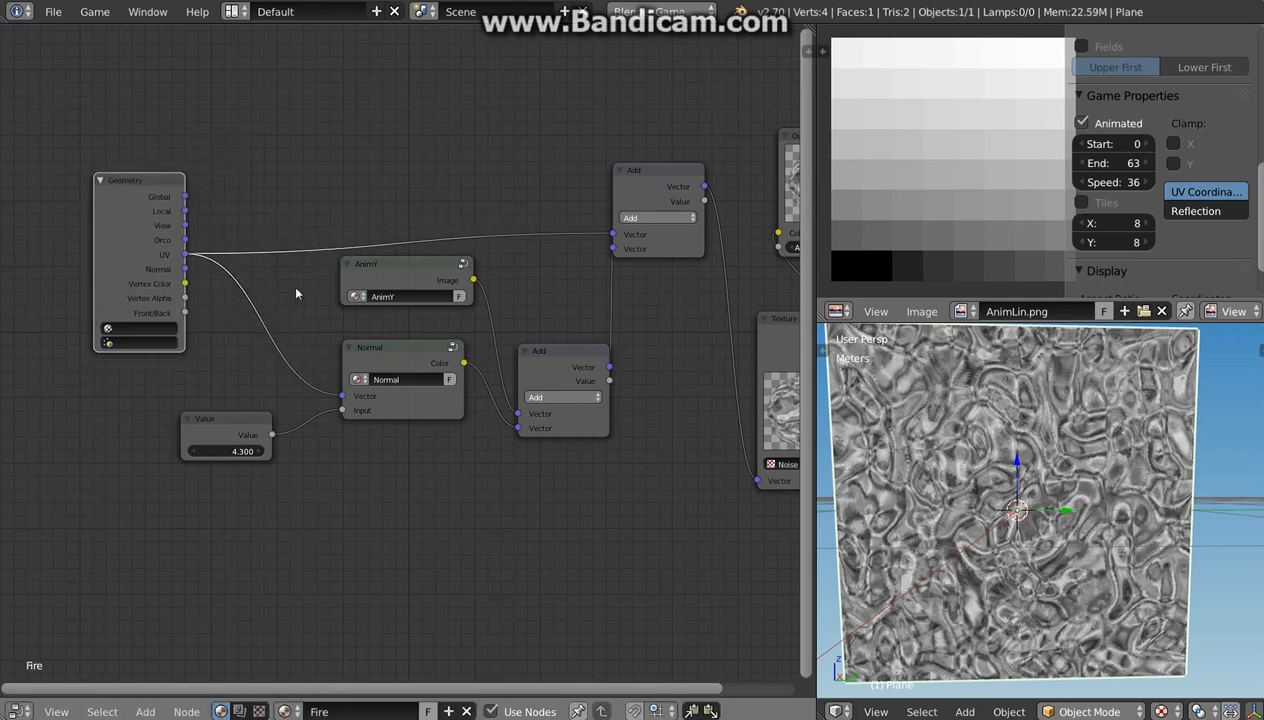
# Move the Output node outward and raise the Noise Texture node into the gap between the upper Add node and Output
pyautogui.moveTo(651, 455); pyautogui.dragTo(517, 435, button='middle')
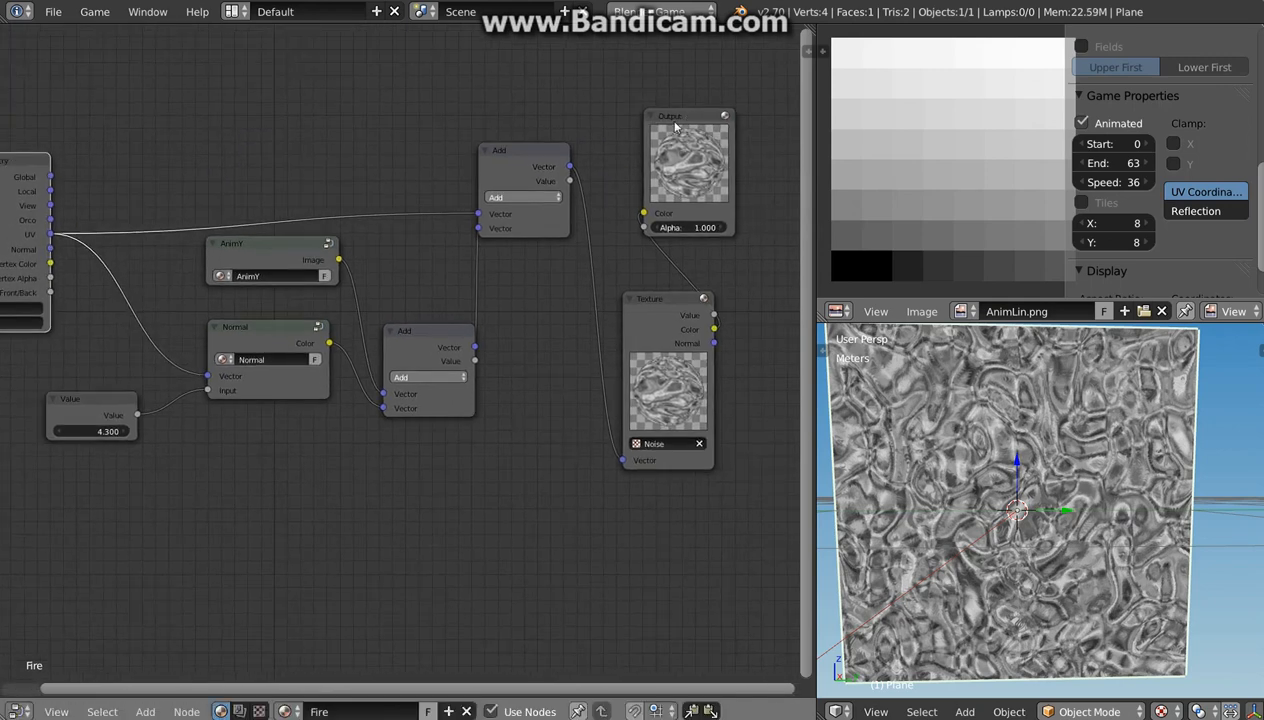
pyautogui.moveTo(666, 120); pyautogui.dragTo(779, 176)
pyautogui.moveTo(668, 278); pyautogui.dragTo(650, 176)
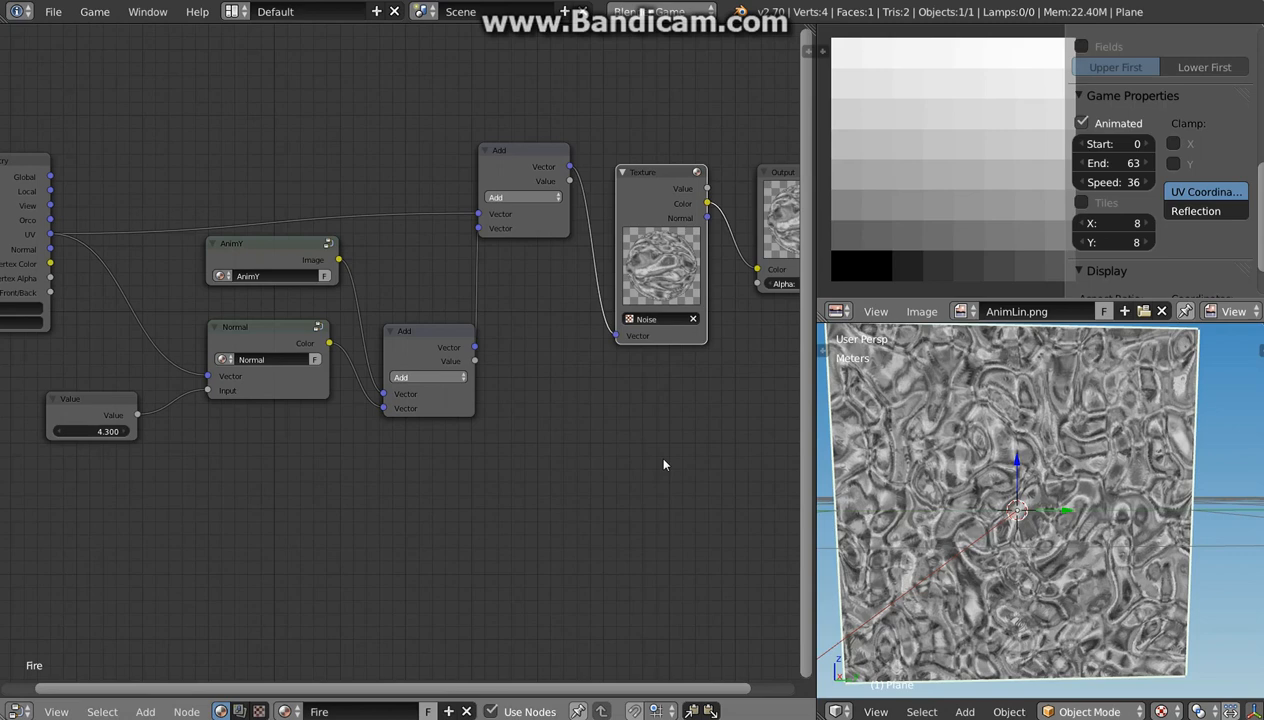
pyautogui.moveTo(596, 472); pyautogui.dragTo(513, 473, button='middle')
pyautogui.scroll(-2, 1002, 553)
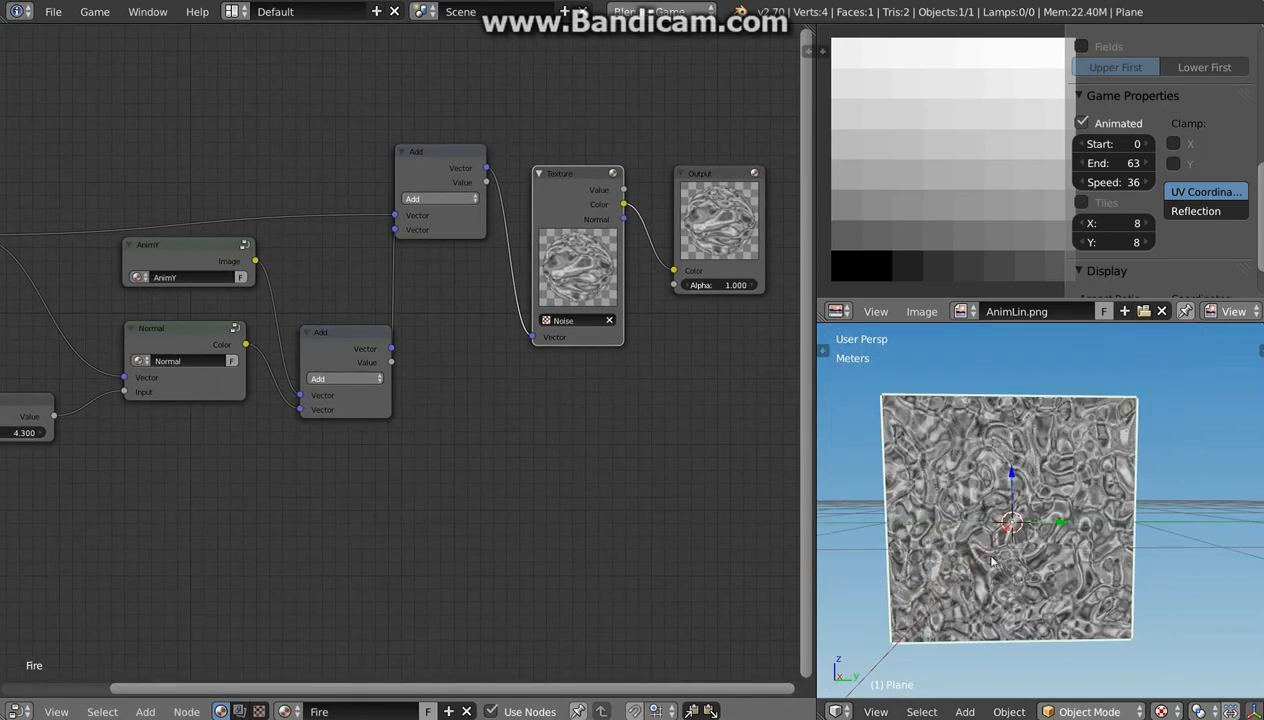
pyautogui.moveTo(992, 563); pyautogui.dragTo(1030, 553, button='middle')
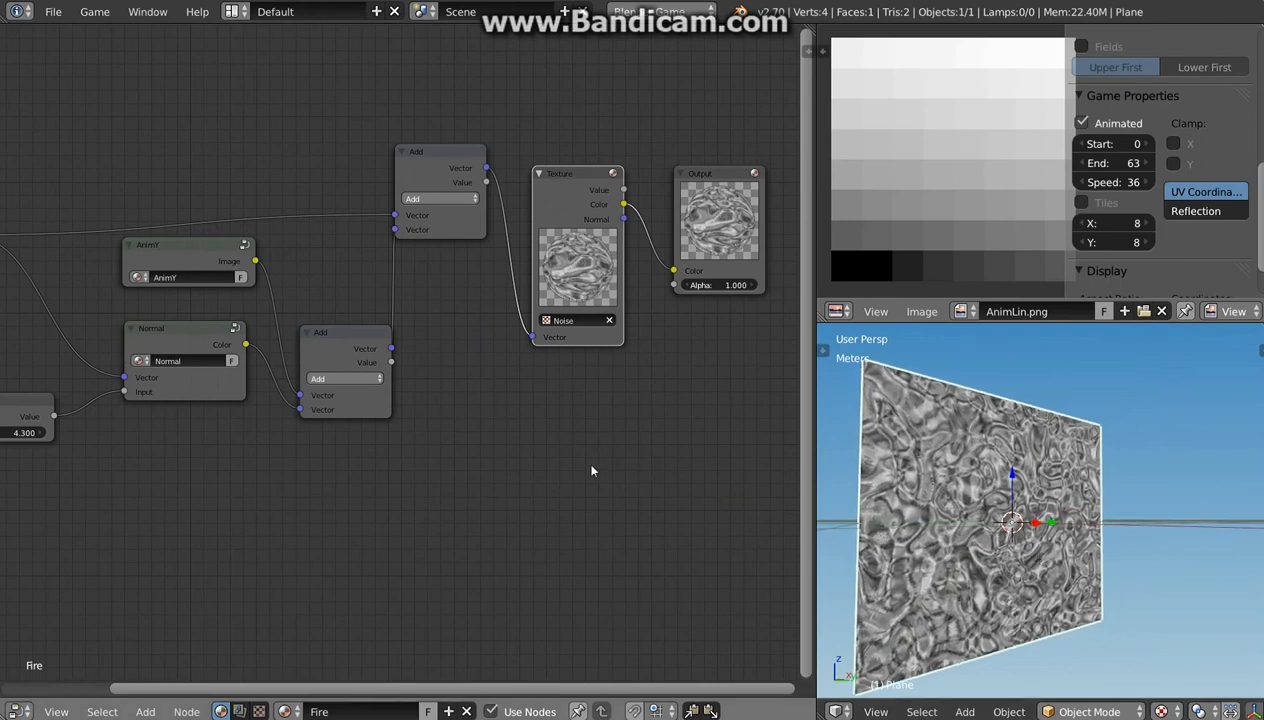